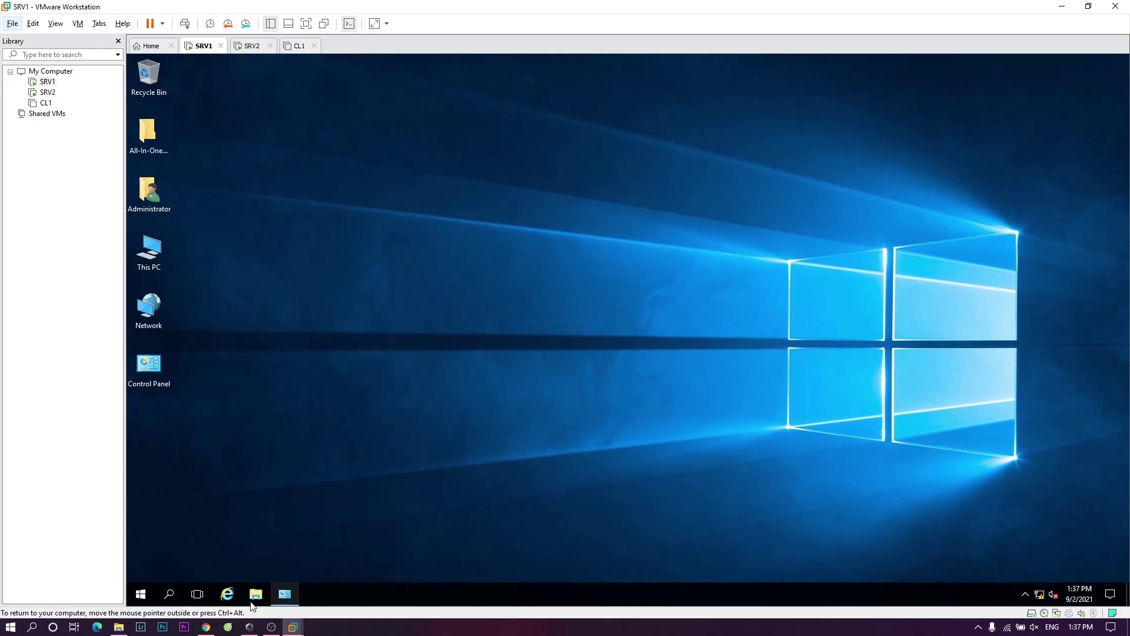
- Open the SRV1 Start menu and launch Server Manager from its tile
left_click(141, 593)
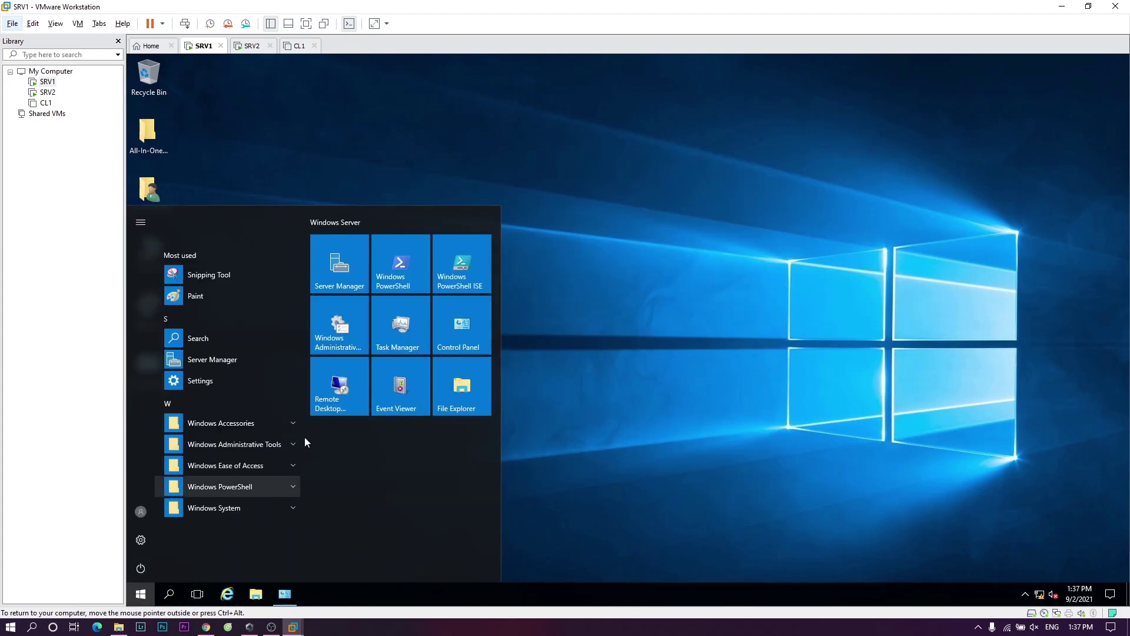
left_click(346, 262)
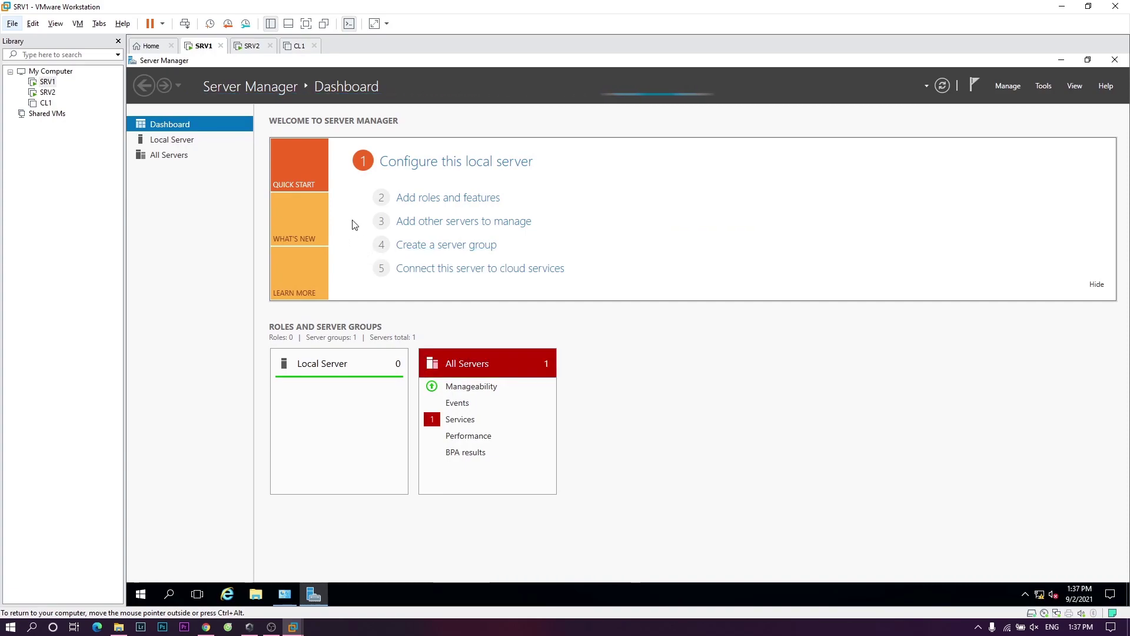
- Start a role-based install on SRV1 and select Active Directory Certificate Services with its management tools
left_click(464, 197)
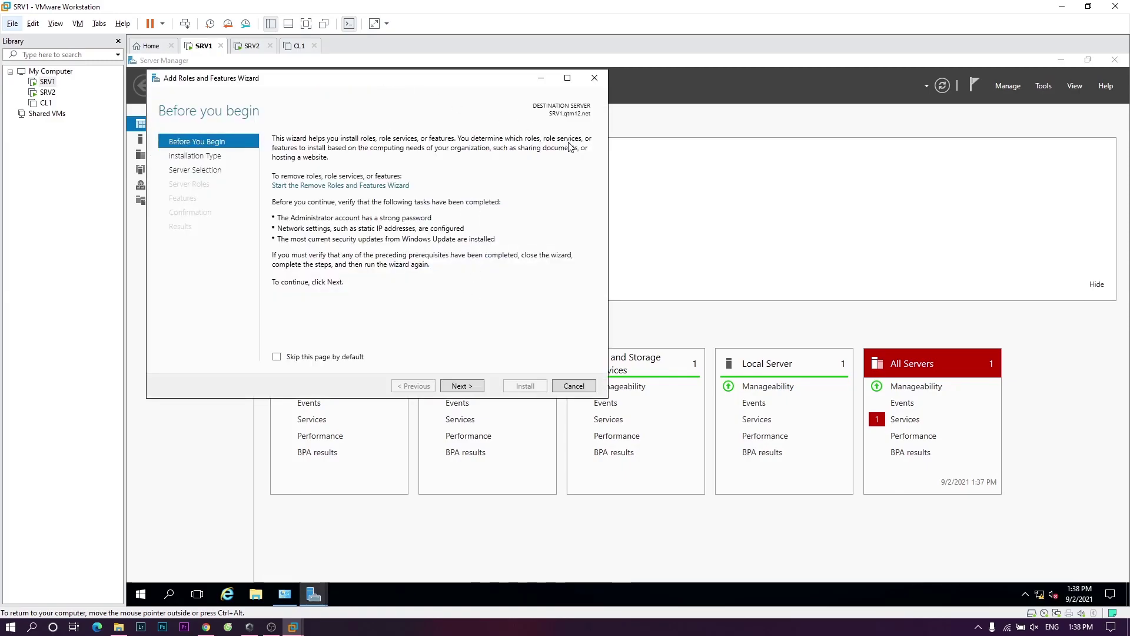
left_click_drag(416, 83, 691, 175)
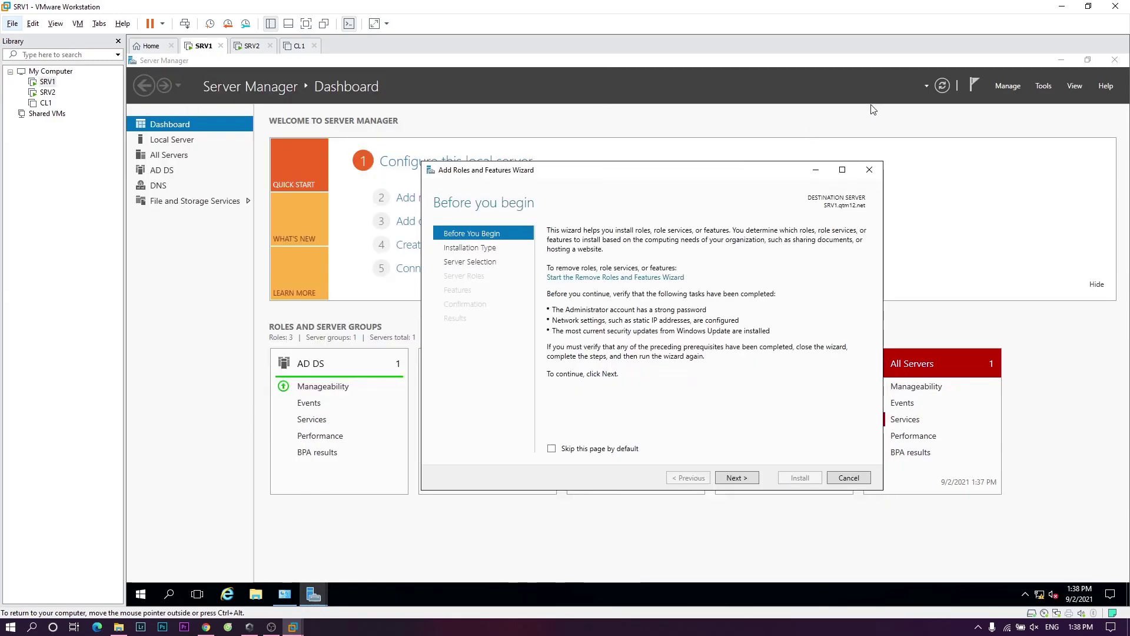
left_click(736, 478)
left_click(736, 478)
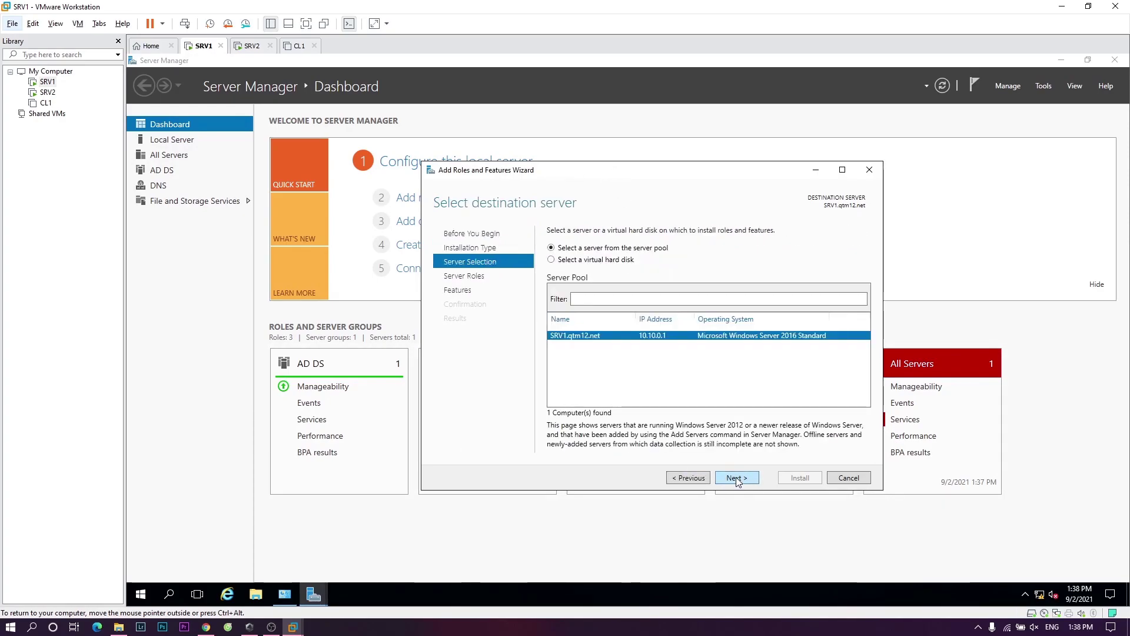
left_click(736, 478)
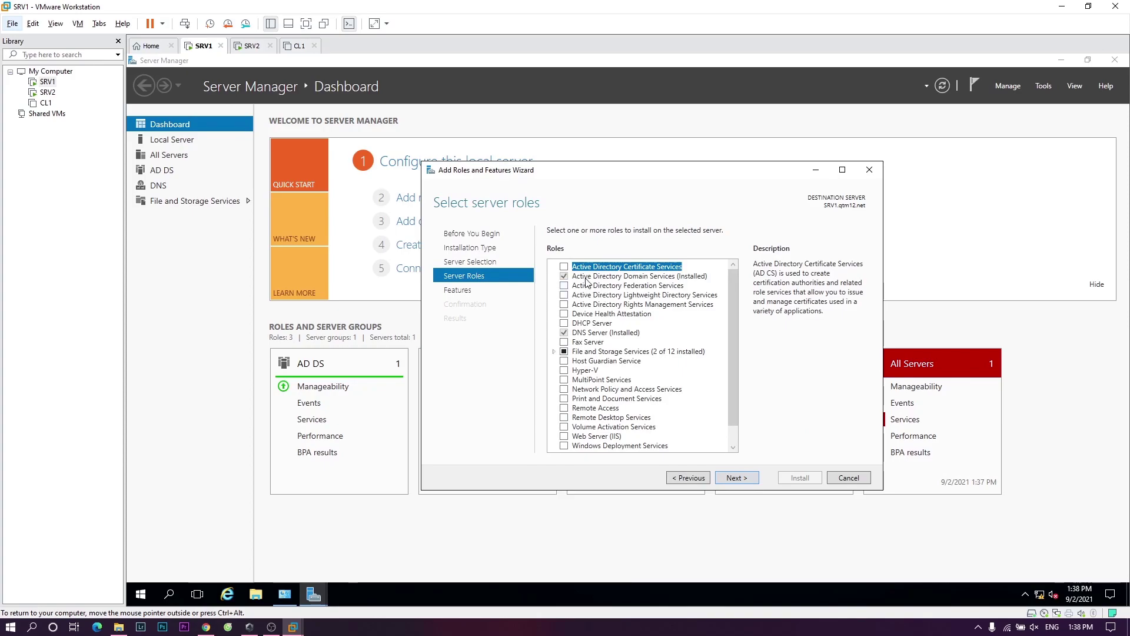
left_click(564, 267)
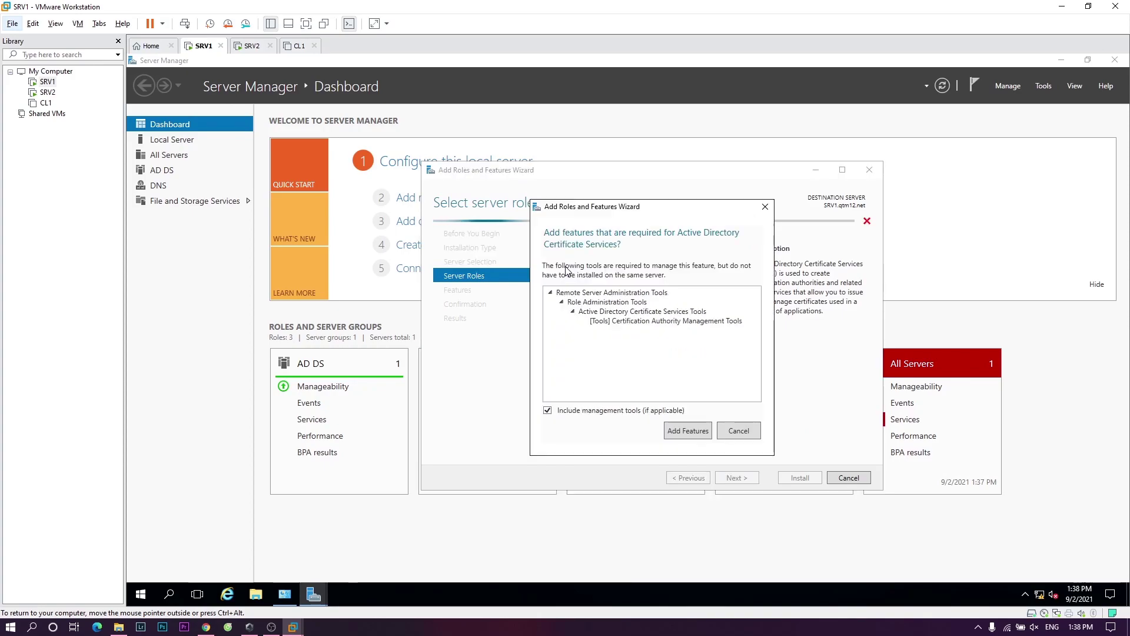
left_click(687, 431)
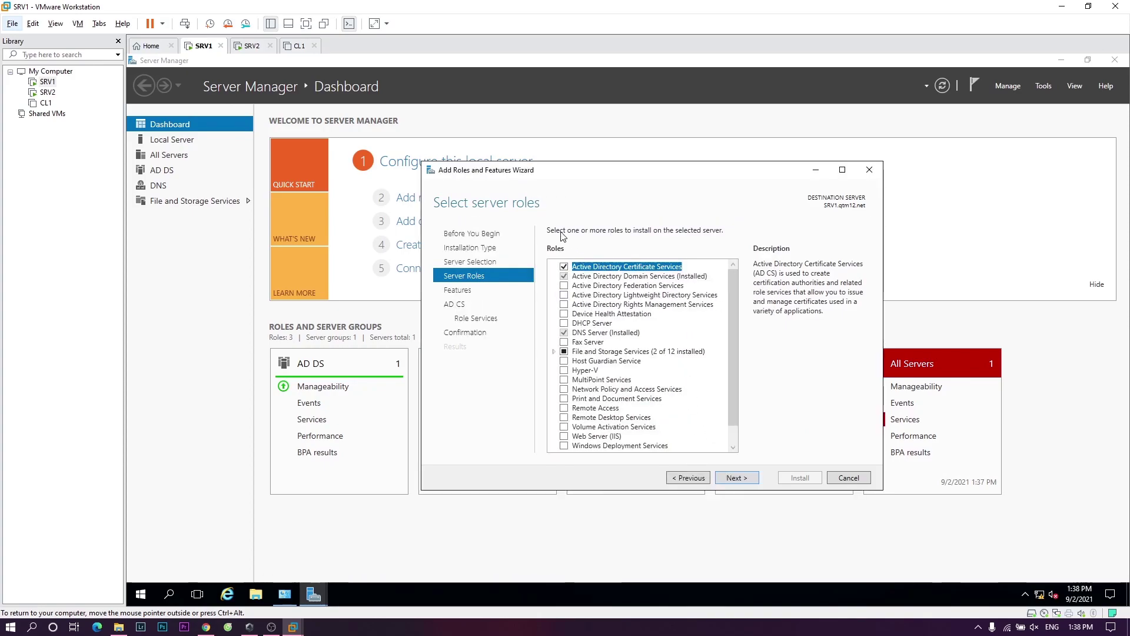
- Add CA Web Enrollment and Online Responder role services, keeping default web server role services
left_click(737, 479)
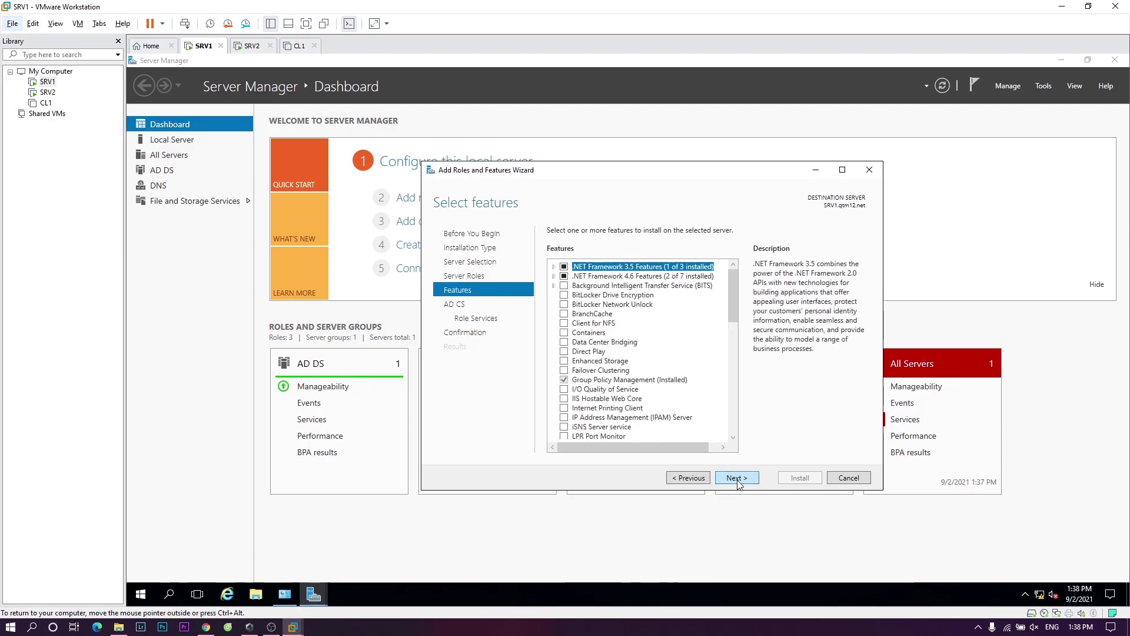
left_click(737, 477)
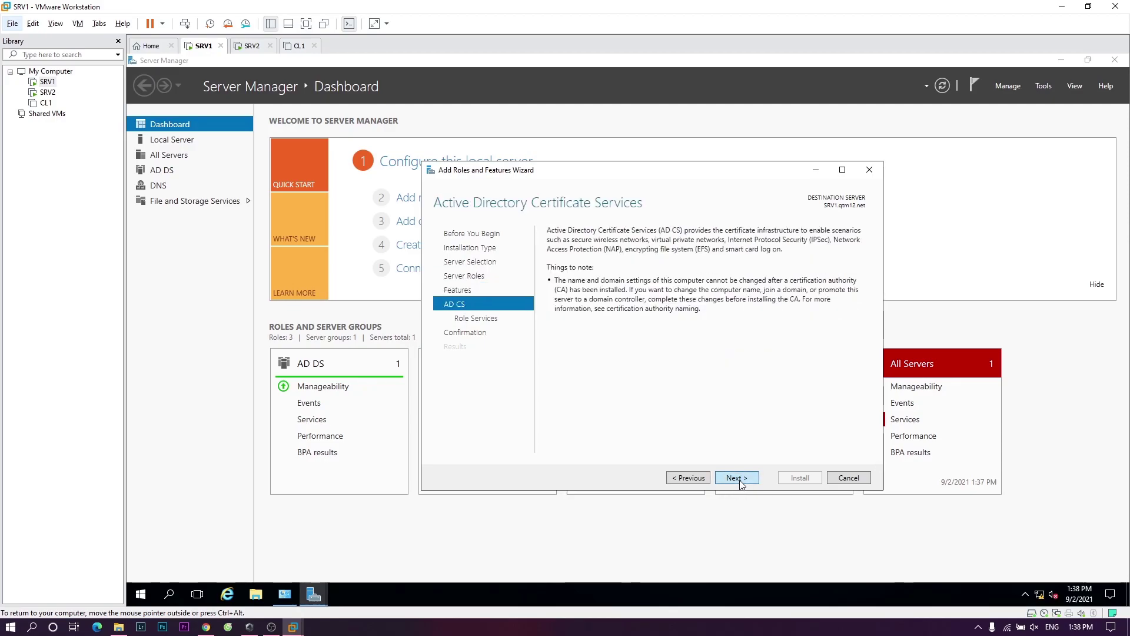
left_click(737, 478)
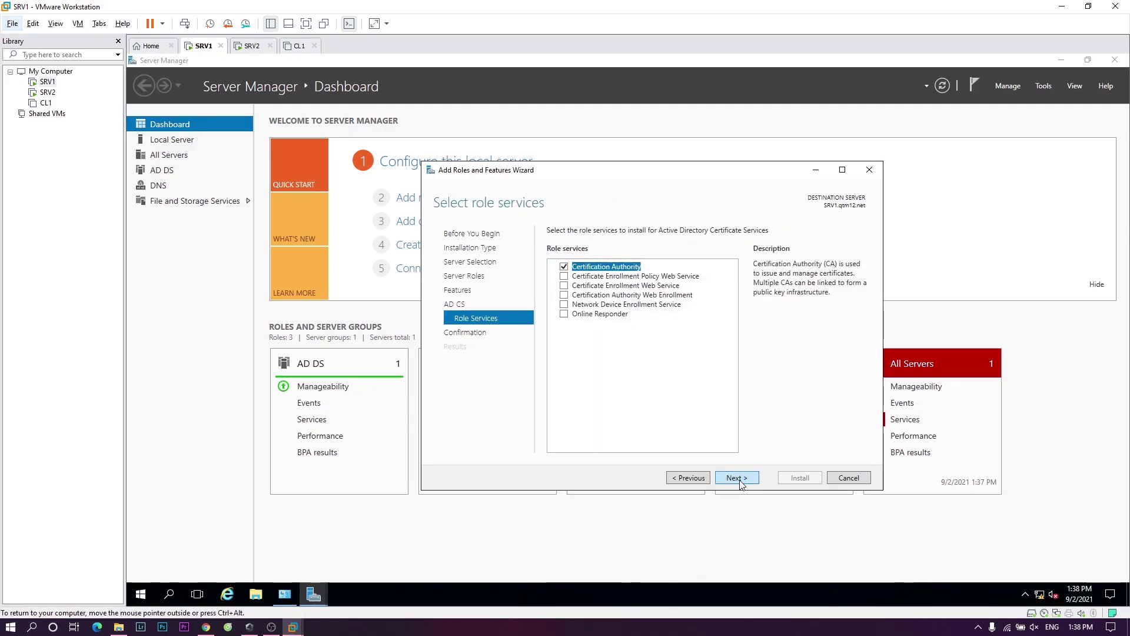
left_click(565, 294)
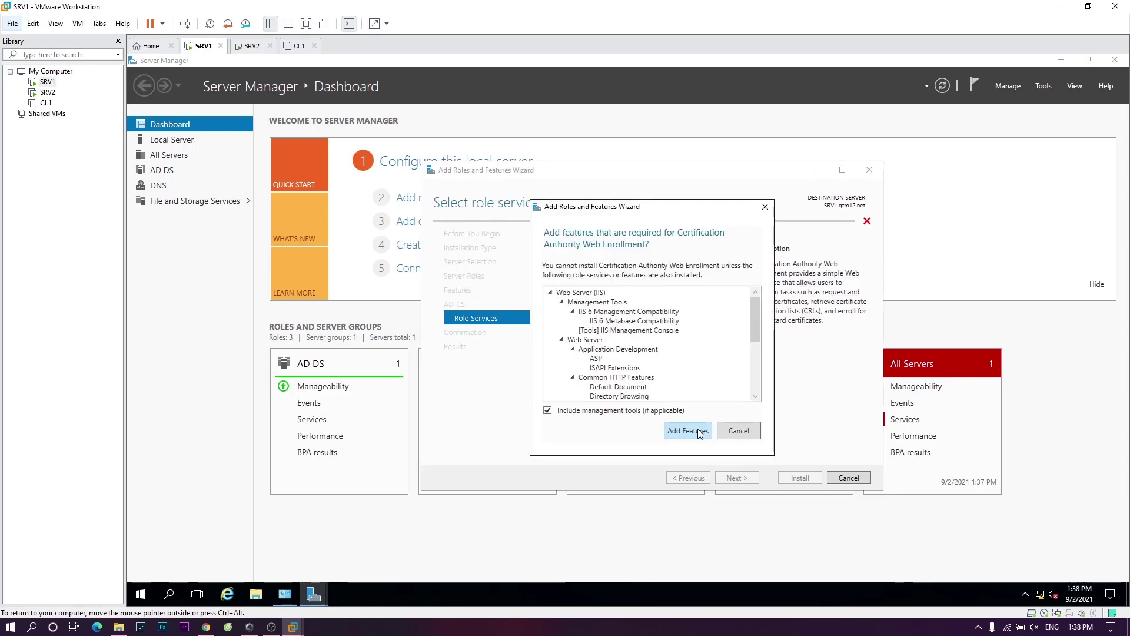
left_click(698, 432)
left_click(568, 315)
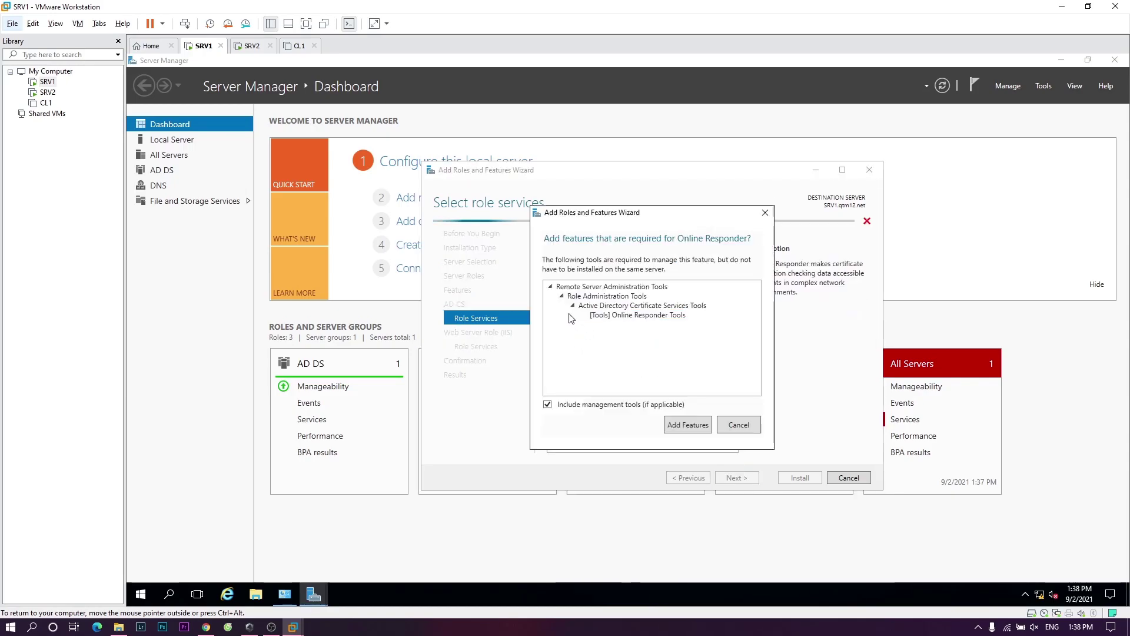
left_click(691, 428)
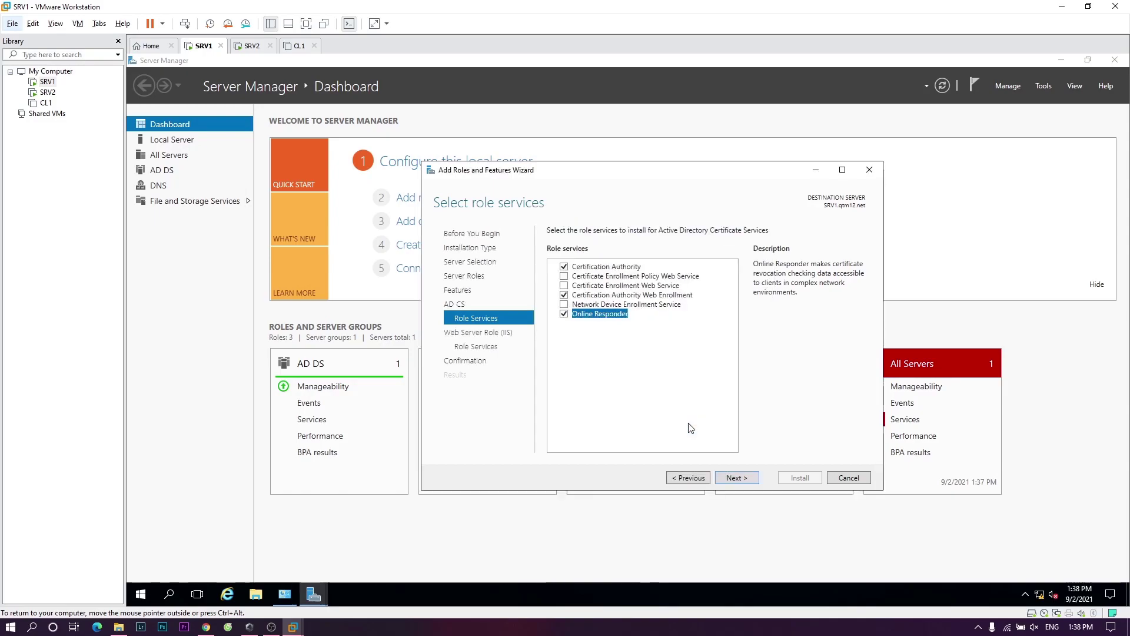
left_click(743, 479)
left_click(743, 479)
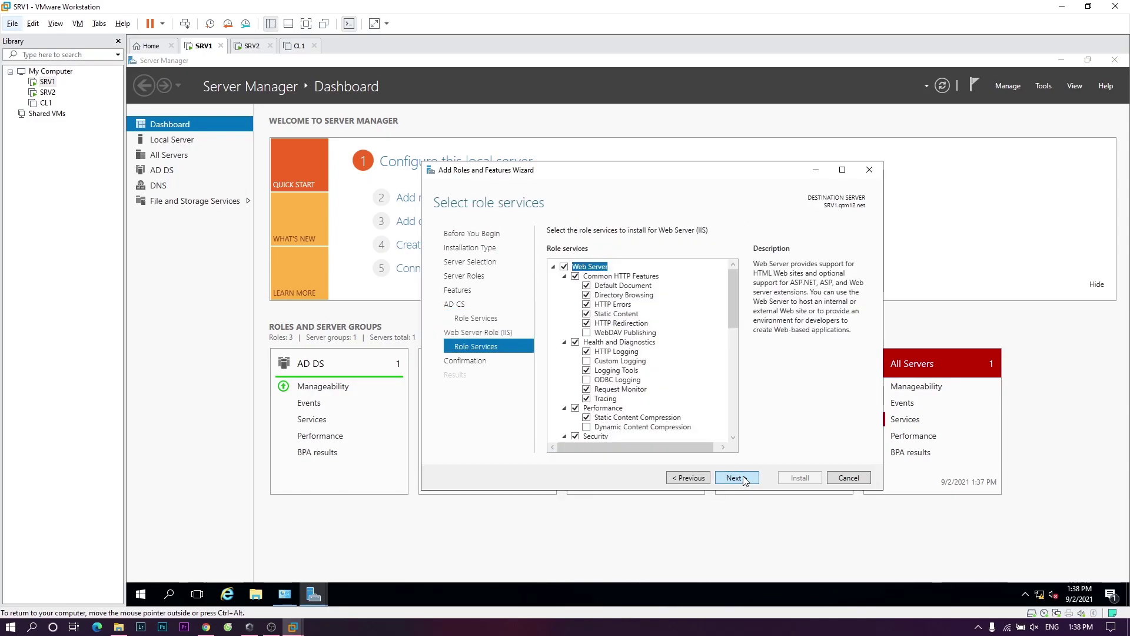
left_click(744, 479)
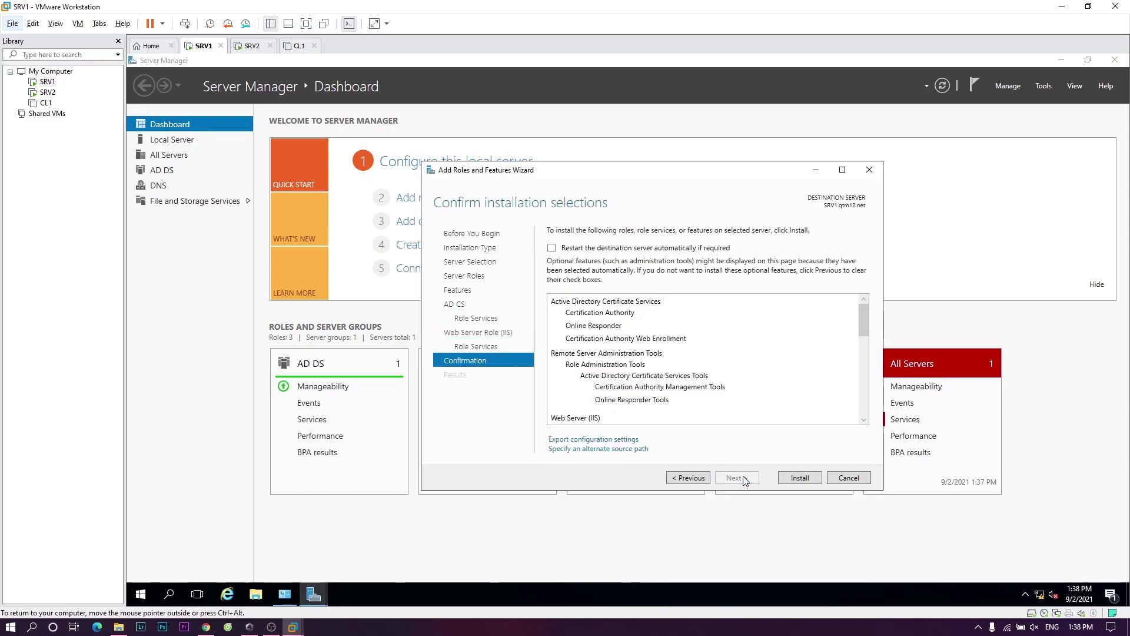
- Install AD CS and IIS, close the finished wizard, and view the post-deployment notification
left_click(799, 477)
mouse_move(272, 626)
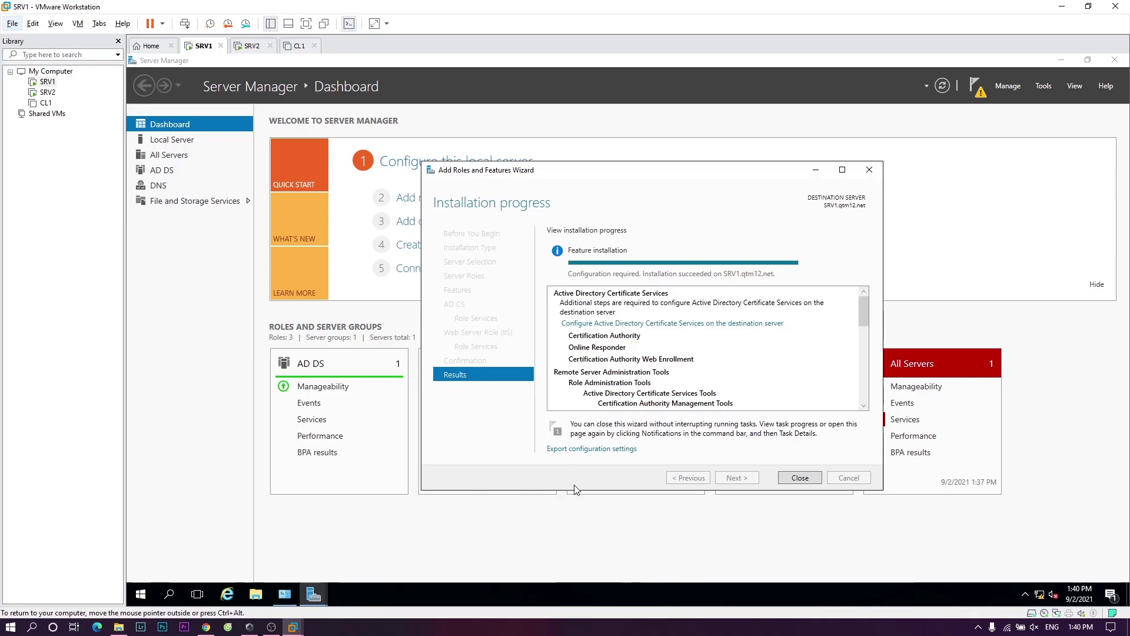
left_click(808, 482)
left_click(977, 90)
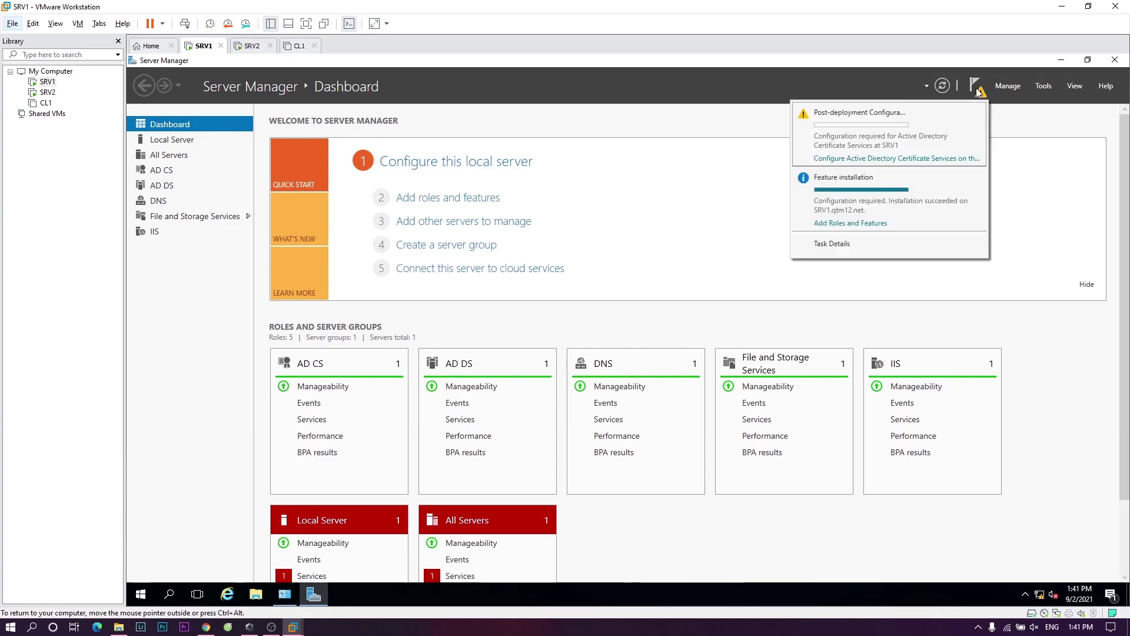
- Under administrator credentials, select Certification Authority and Web Enrollment as the role services to configure
left_click(899, 166)
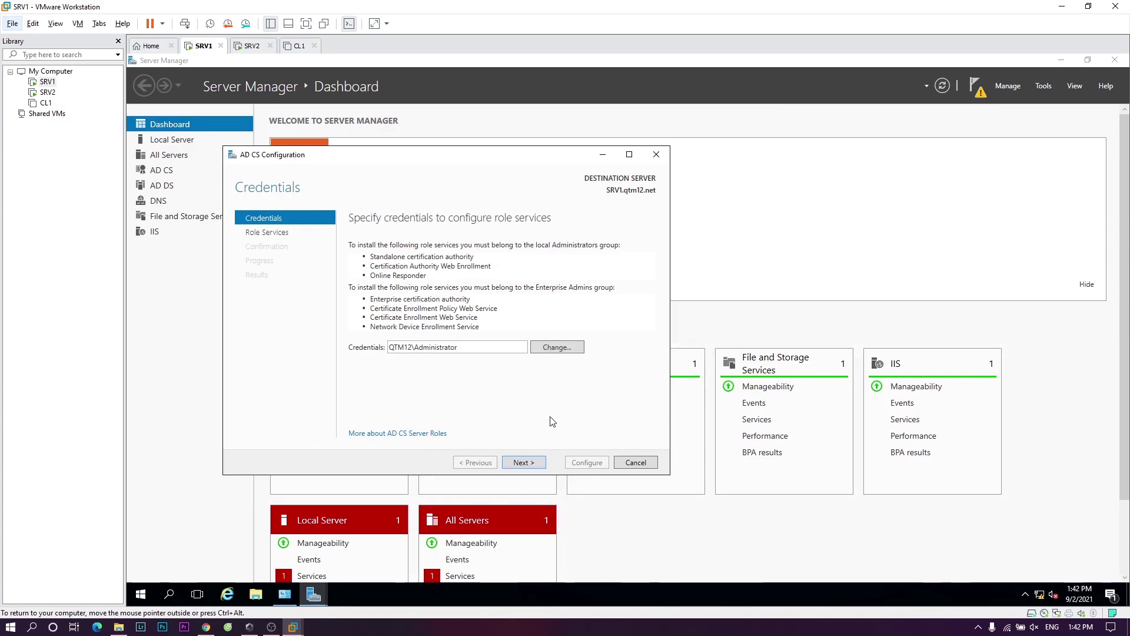
left_click(521, 463)
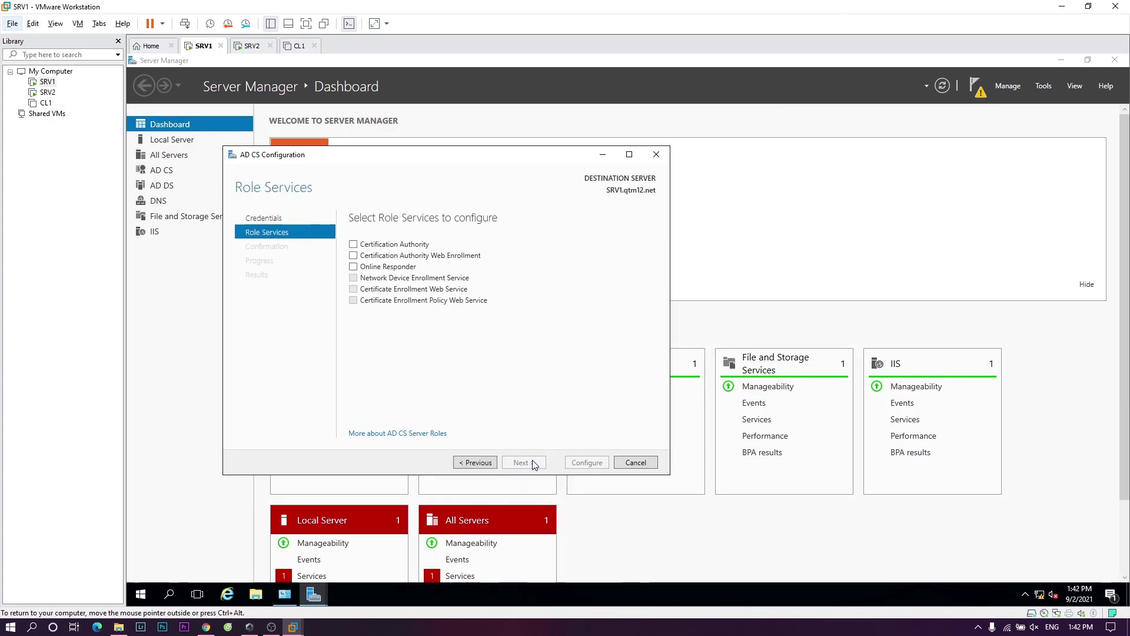
left_click(354, 247)
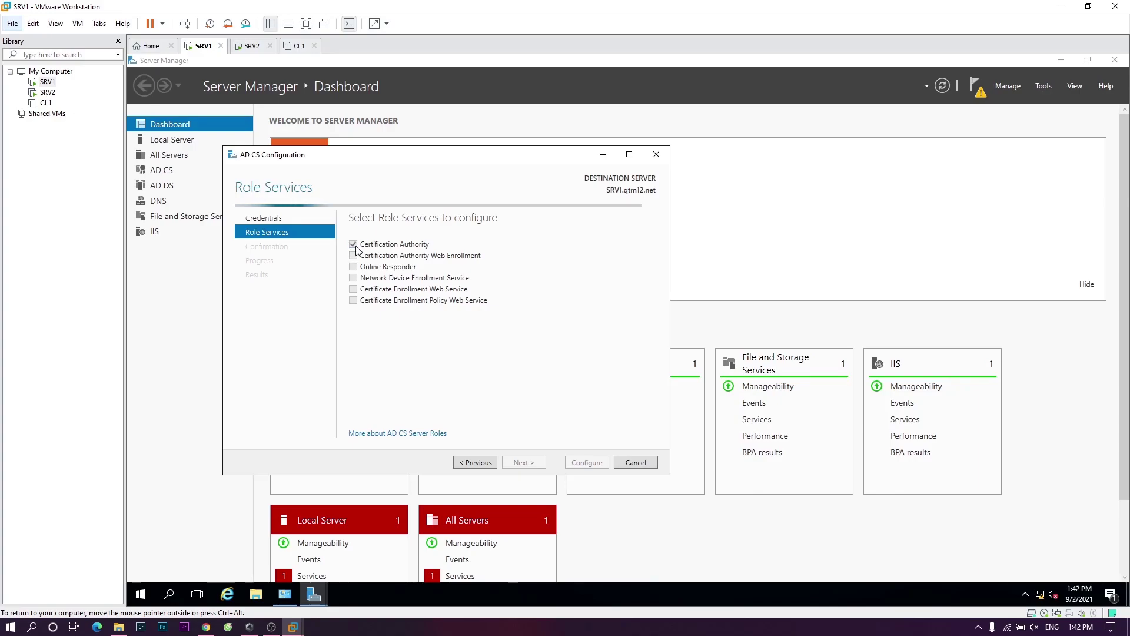
left_click(353, 255)
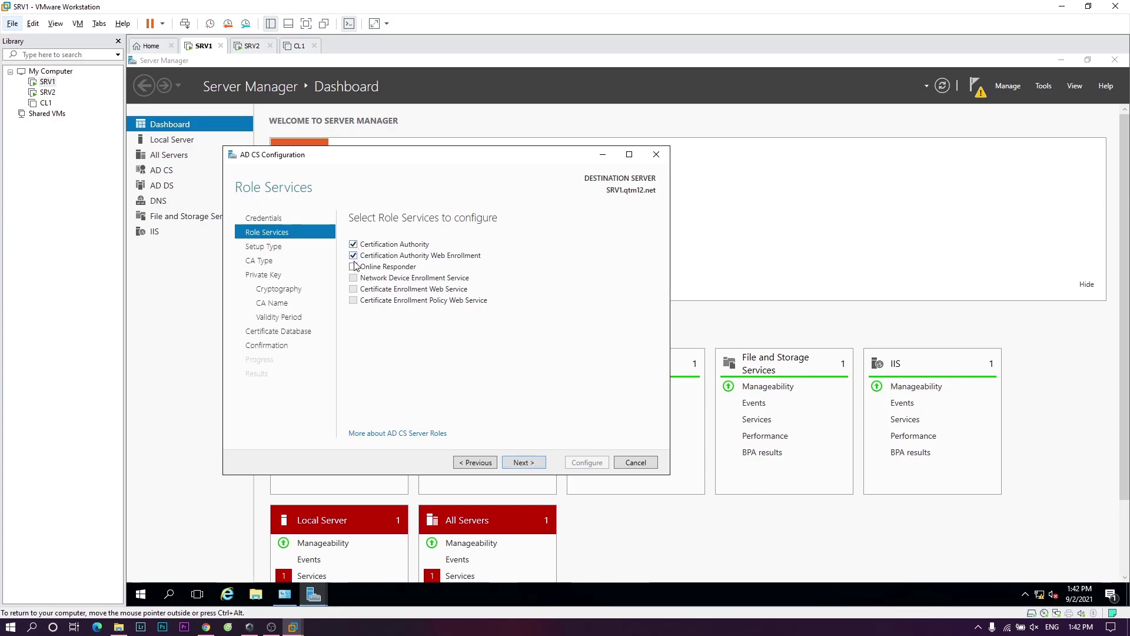
left_click(531, 467)
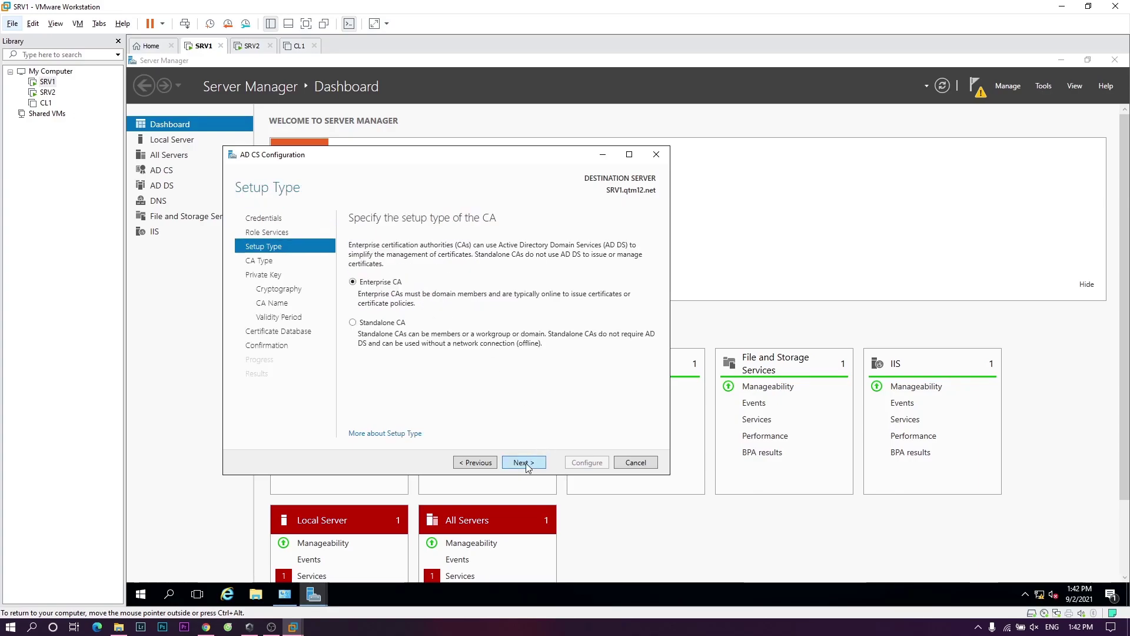
- Configure an Enterprise Root CA with a new key, default cryptography, name, 5-year validity and database locations
left_click(526, 465)
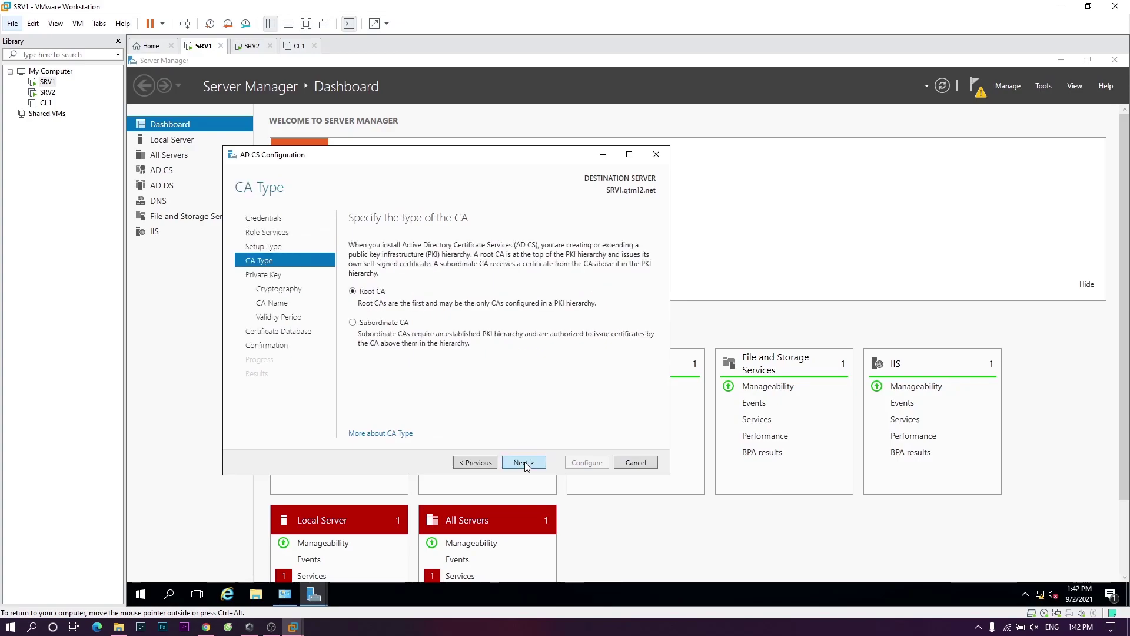
left_click(526, 464)
left_click(525, 464)
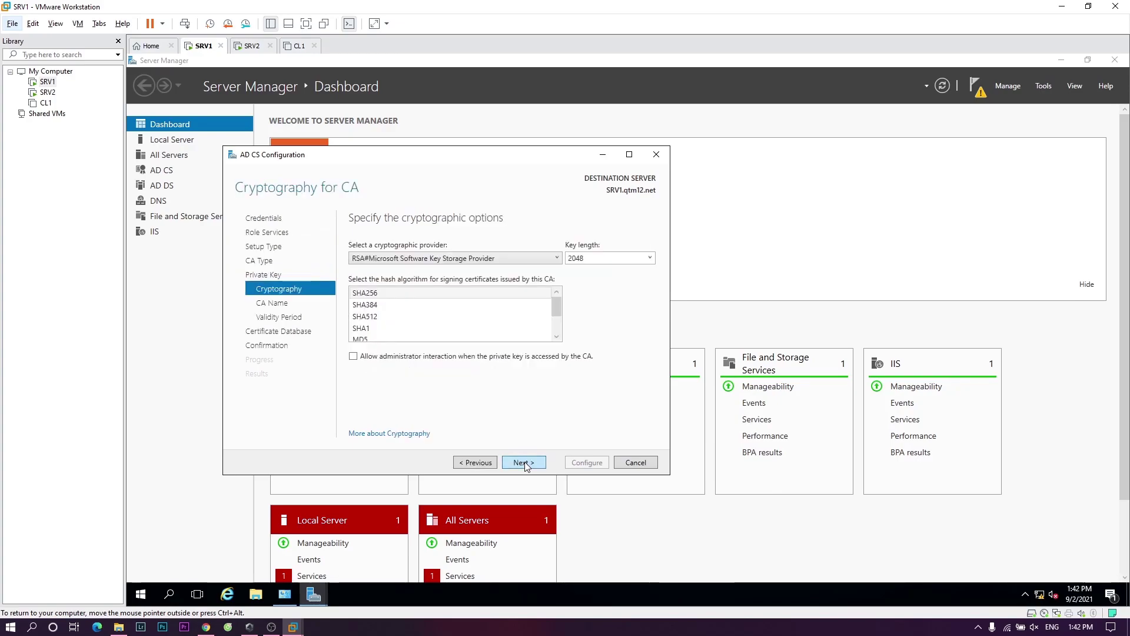
left_click(525, 464)
left_click(526, 464)
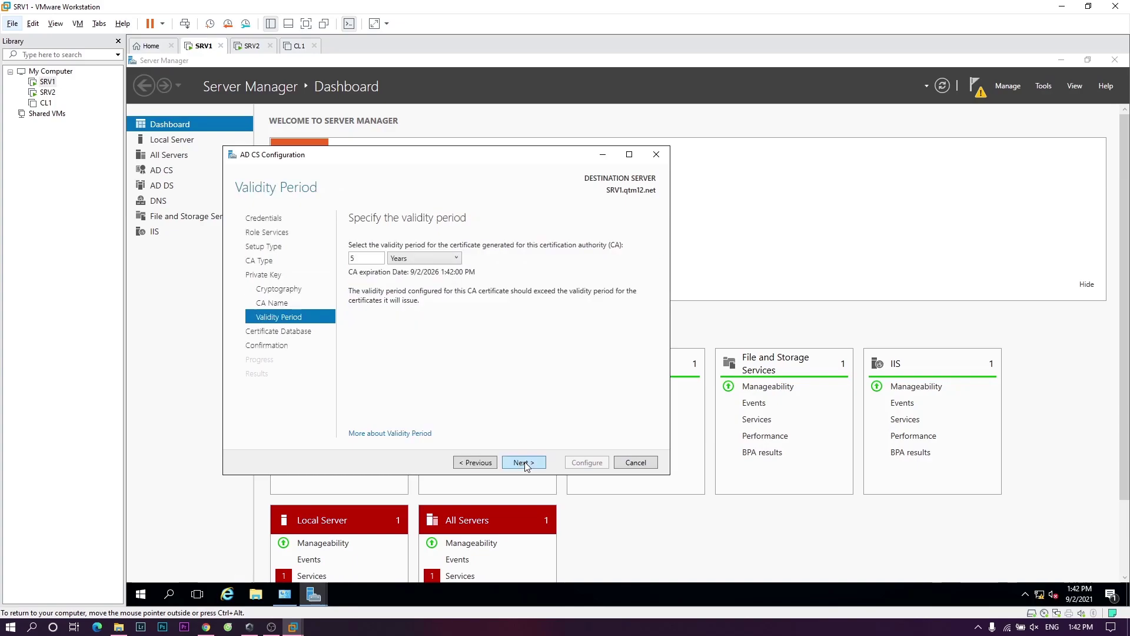
left_click(526, 464)
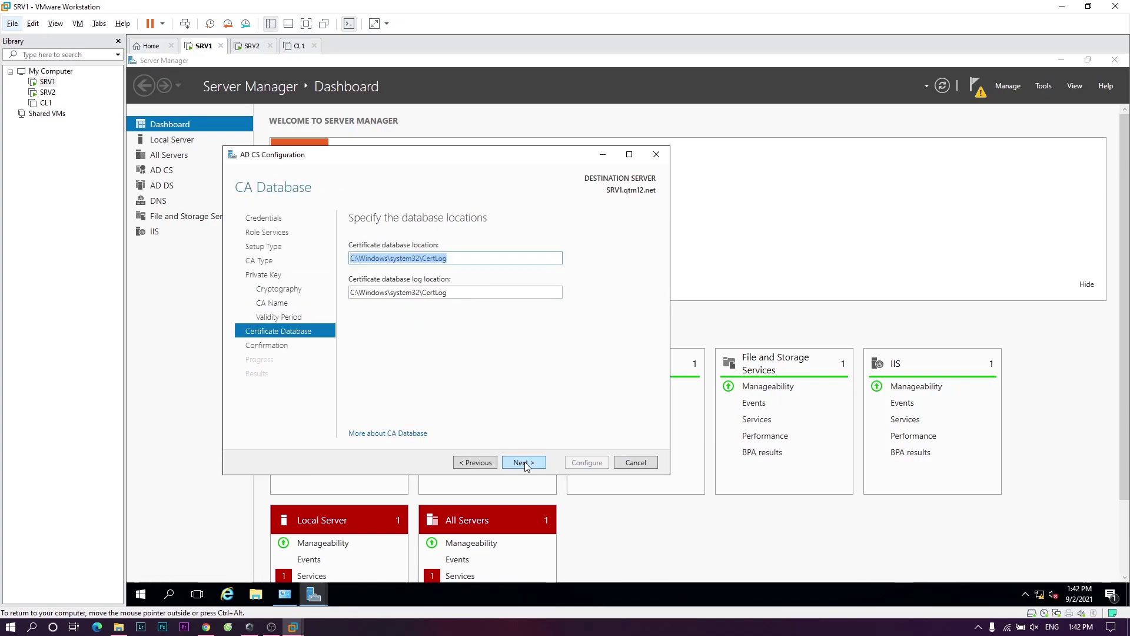
left_click(525, 464)
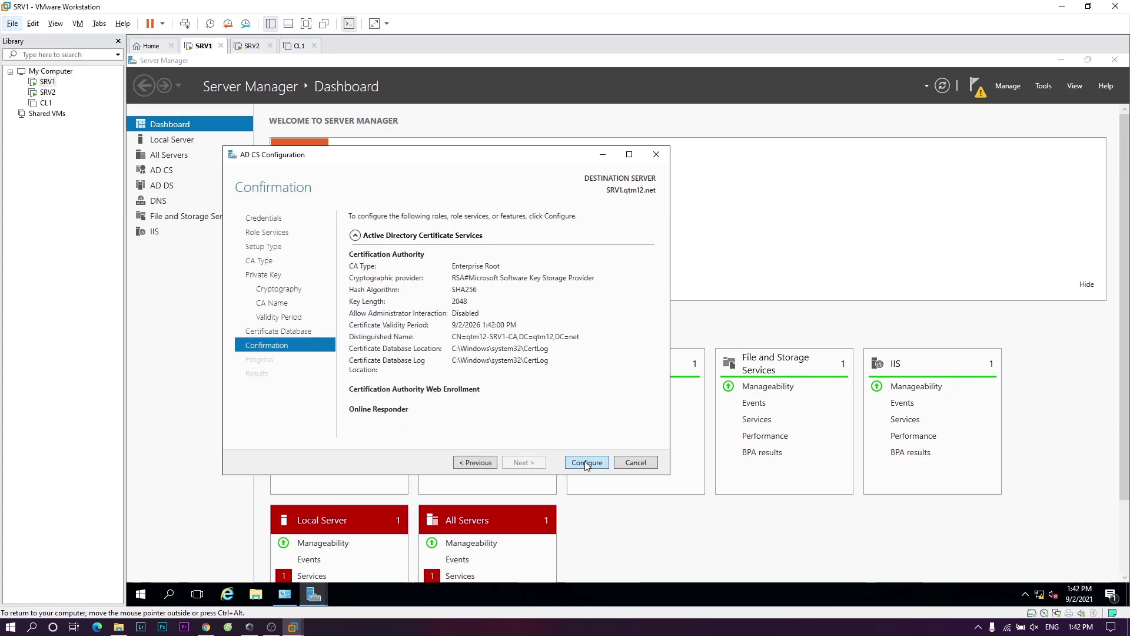
left_click(587, 463)
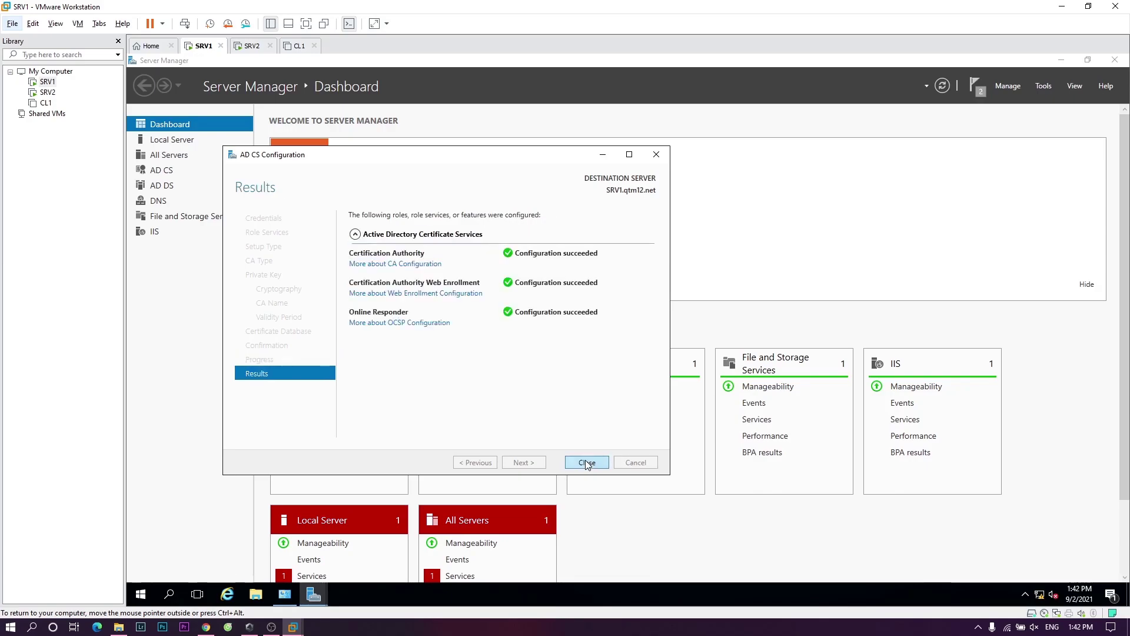
- Close the AD CS configuration dialog and Server Manager, then restart SRV1
left_click(587, 464)
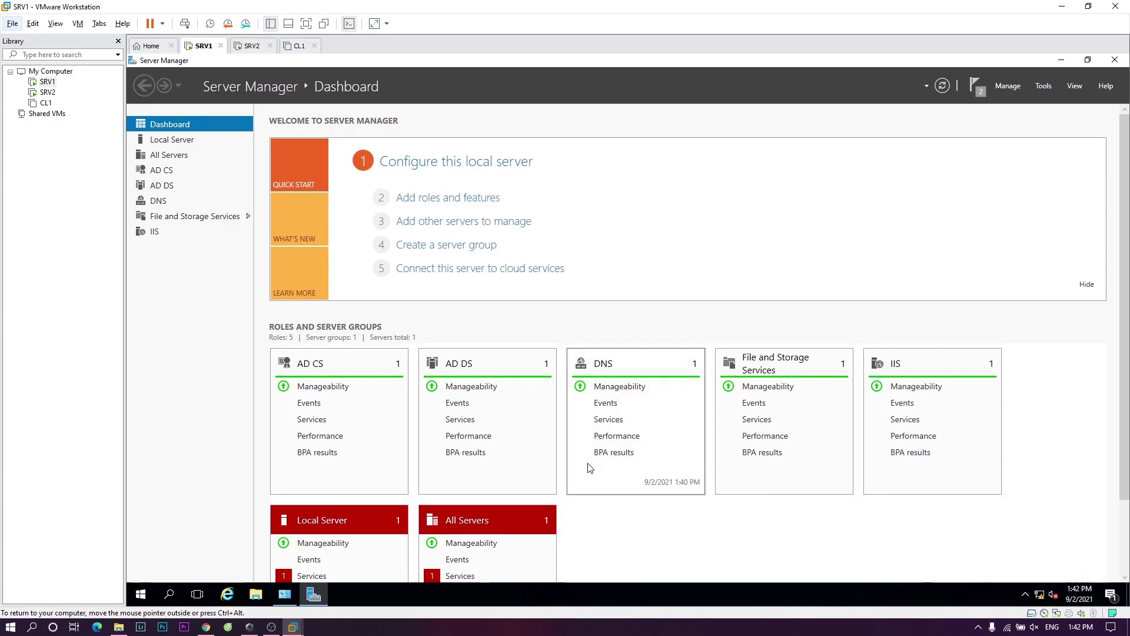
left_click(1110, 59)
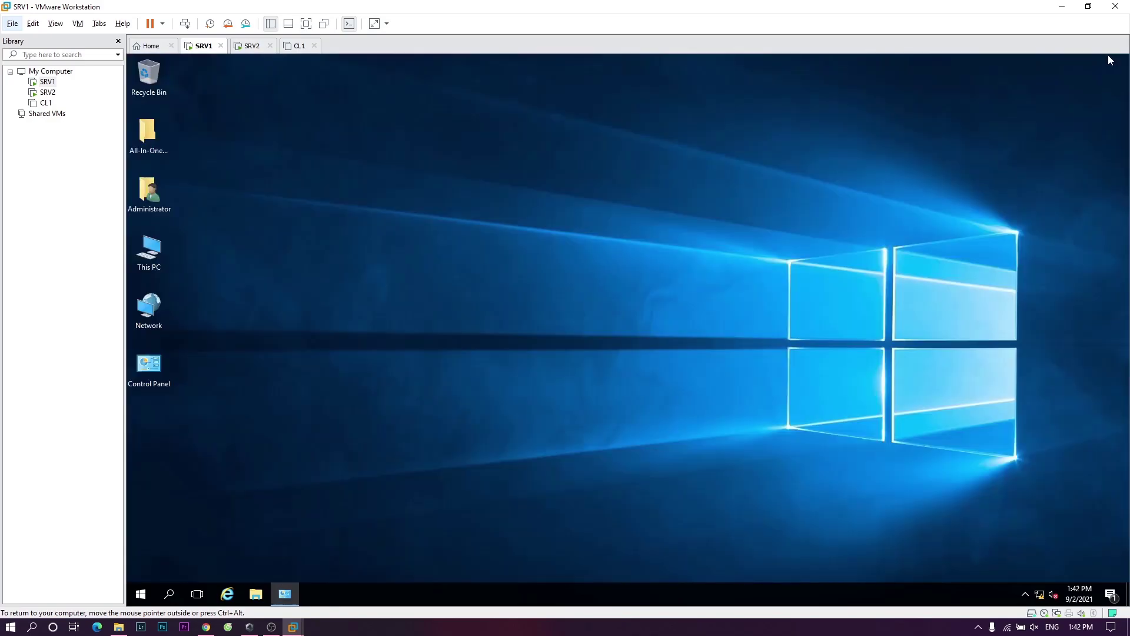
left_click(141, 595)
left_click(144, 569)
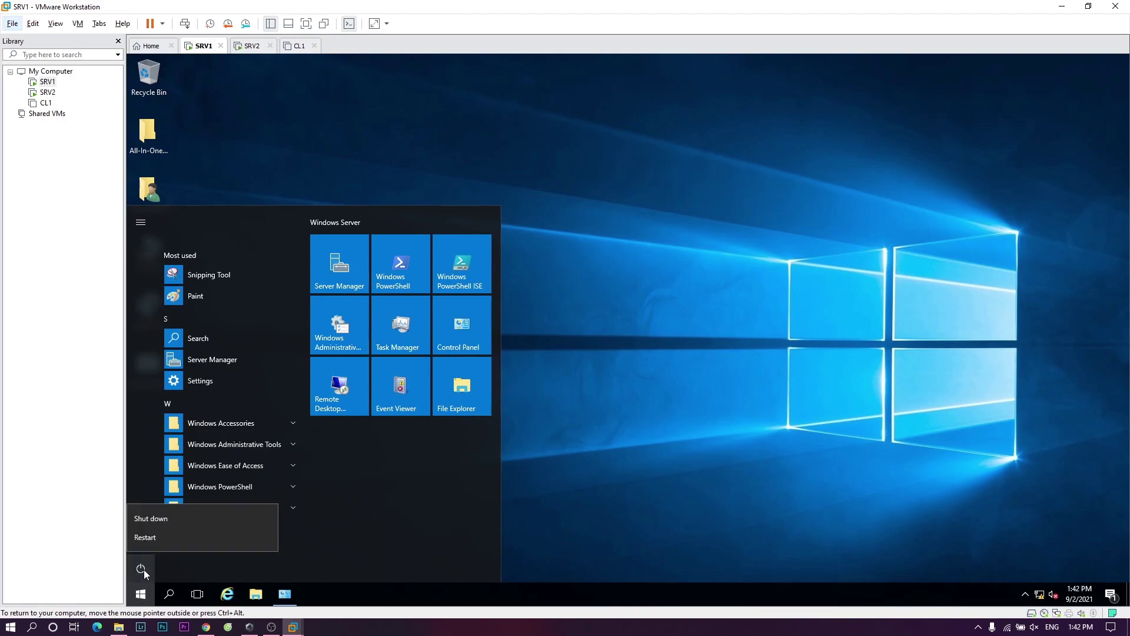
left_click(167, 532)
left_click(290, 531)
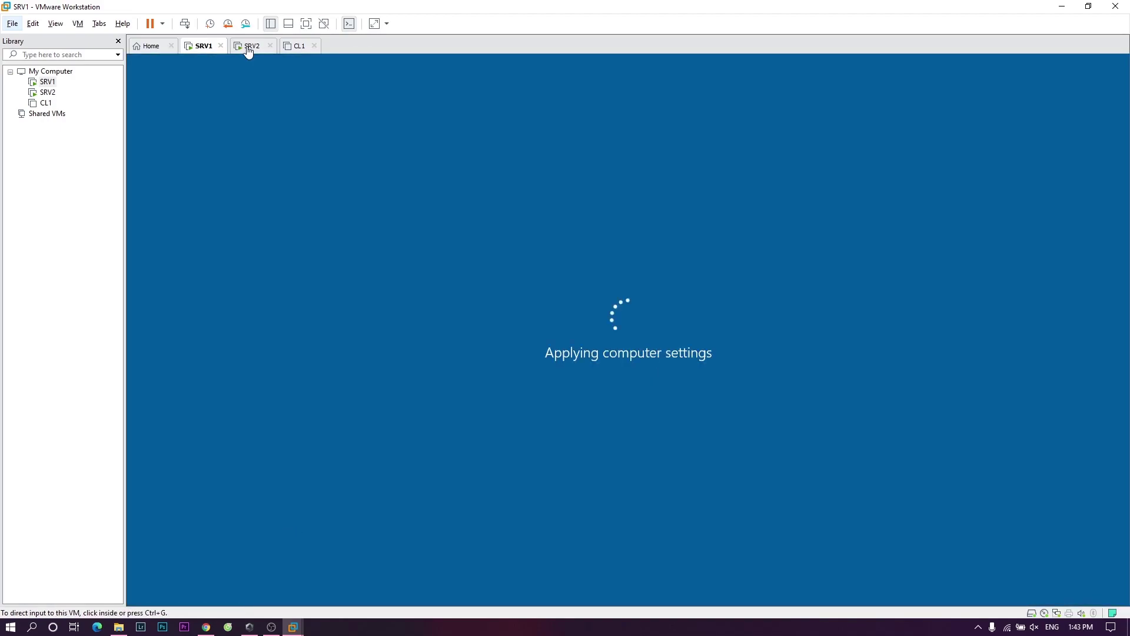
- On SRV2, open This PC's System properties to confirm computer SRV2 in domain qtm12.net
left_click(248, 50)
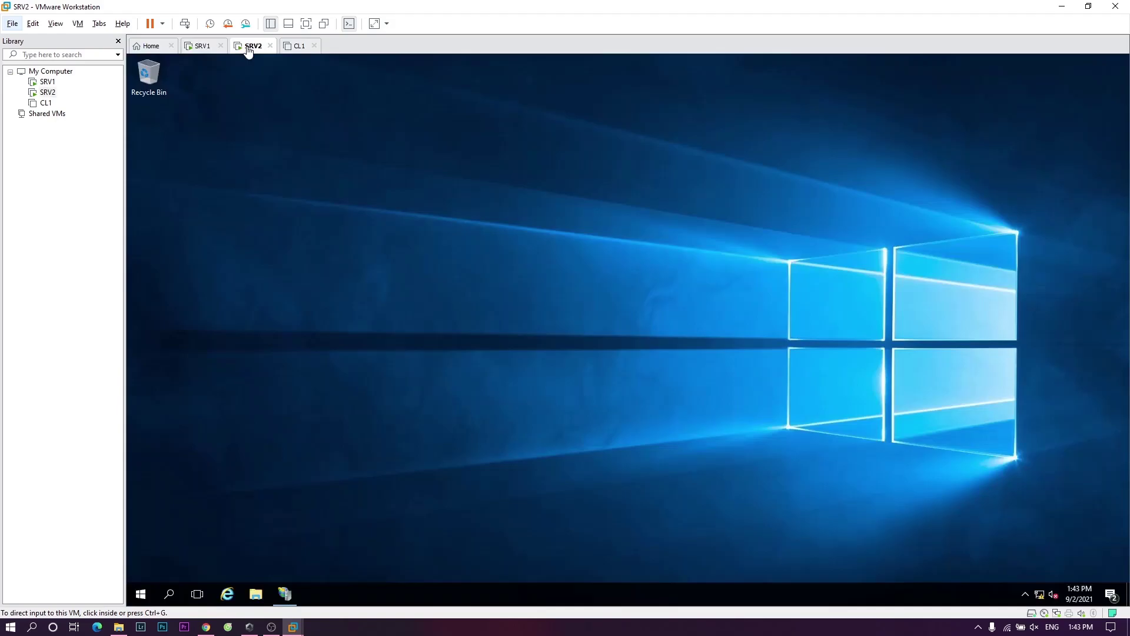
left_click(256, 507)
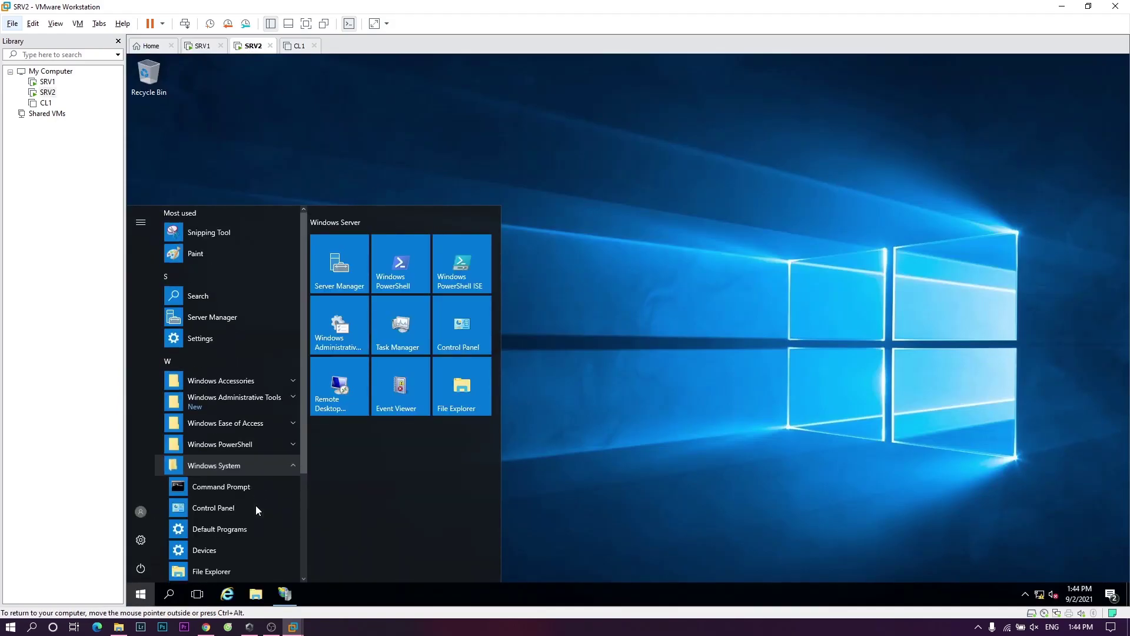
right_click(213, 503)
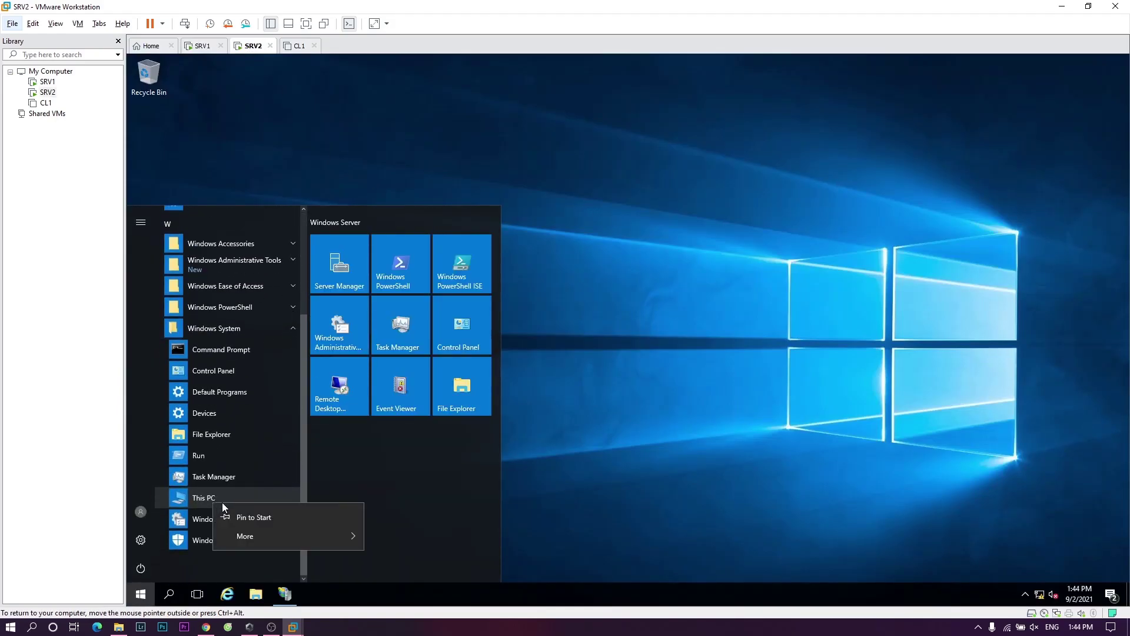
mouse_move(256, 532)
left_click(428, 492)
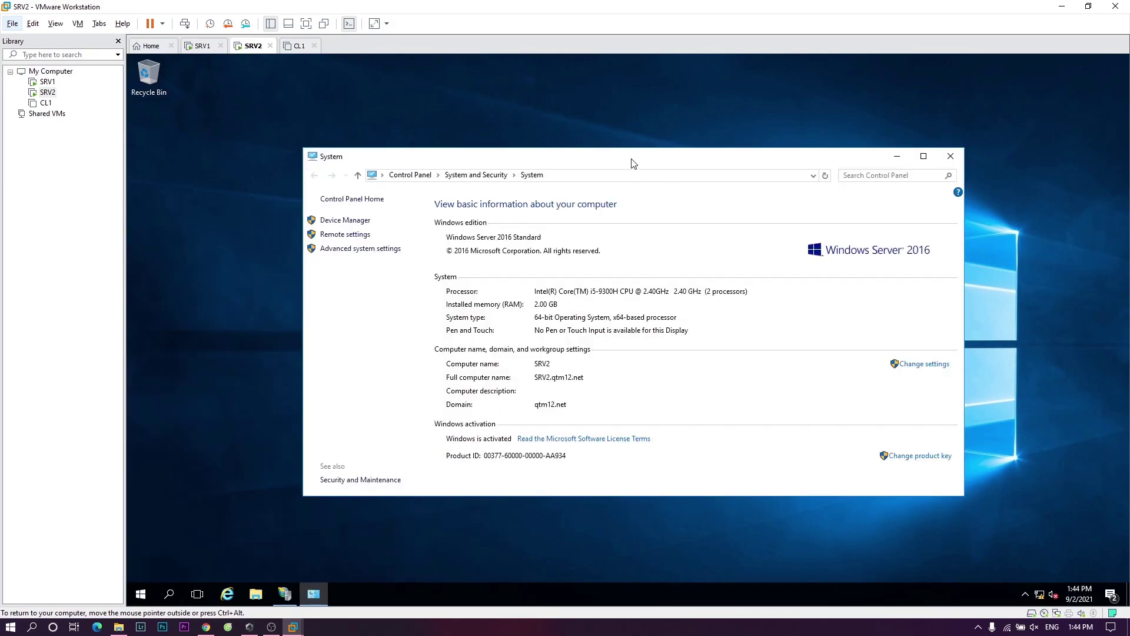
mouse_move(632, 163)
left_mouse_down()
mouse_move(614, 148)
mouse_move(648, 166)
left_mouse_up()
- Glance at the rebooting SRV1, then return to SRV2 and minimize its System window
left_click(197, 47)
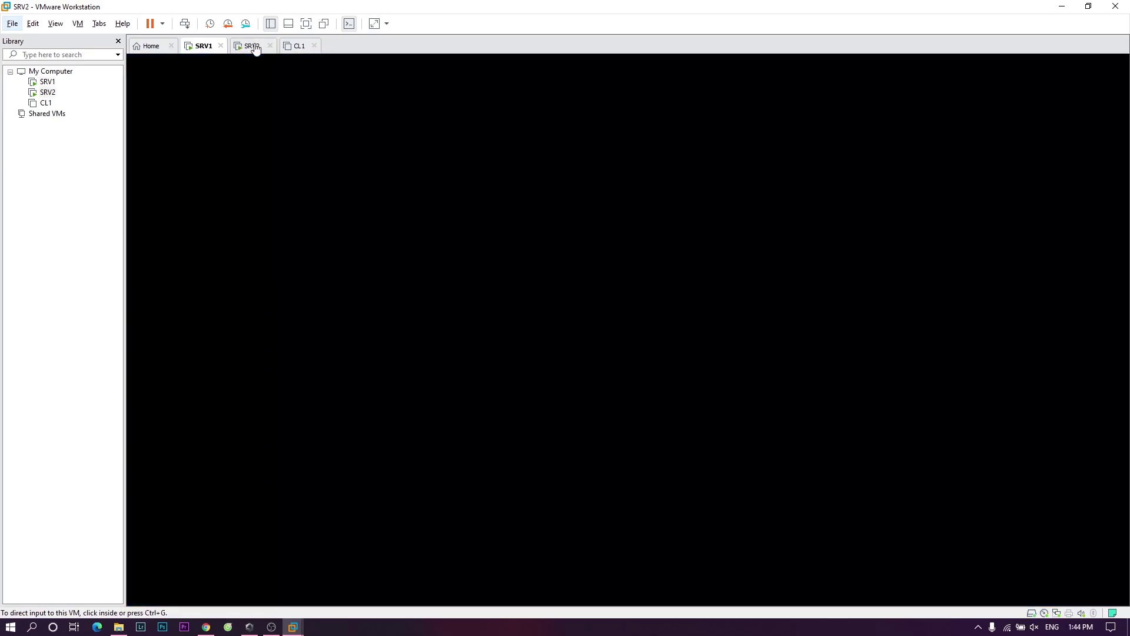
left_click(256, 48)
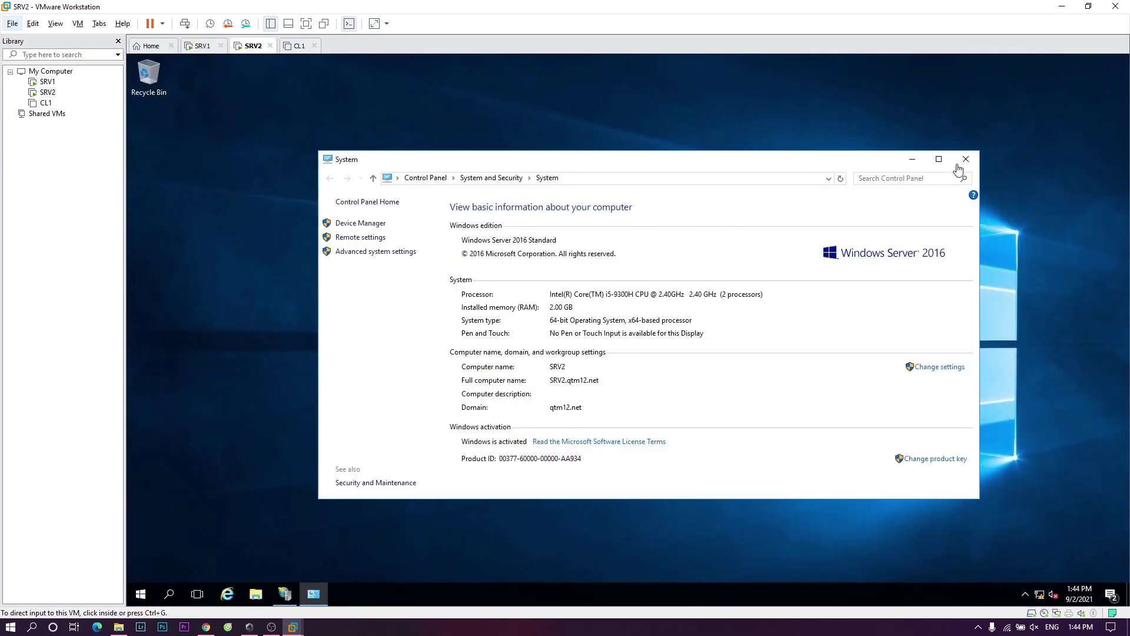
left_click(913, 160)
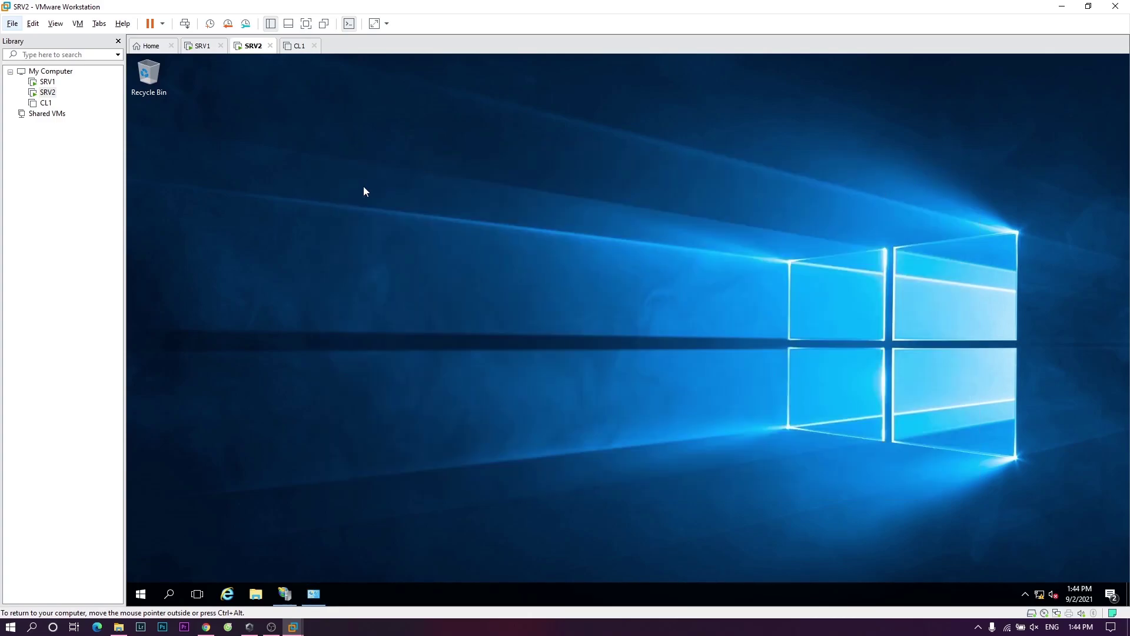
- In IIS Manager, select the SRV2 server node and open Server Certificates
left_click(289, 593)
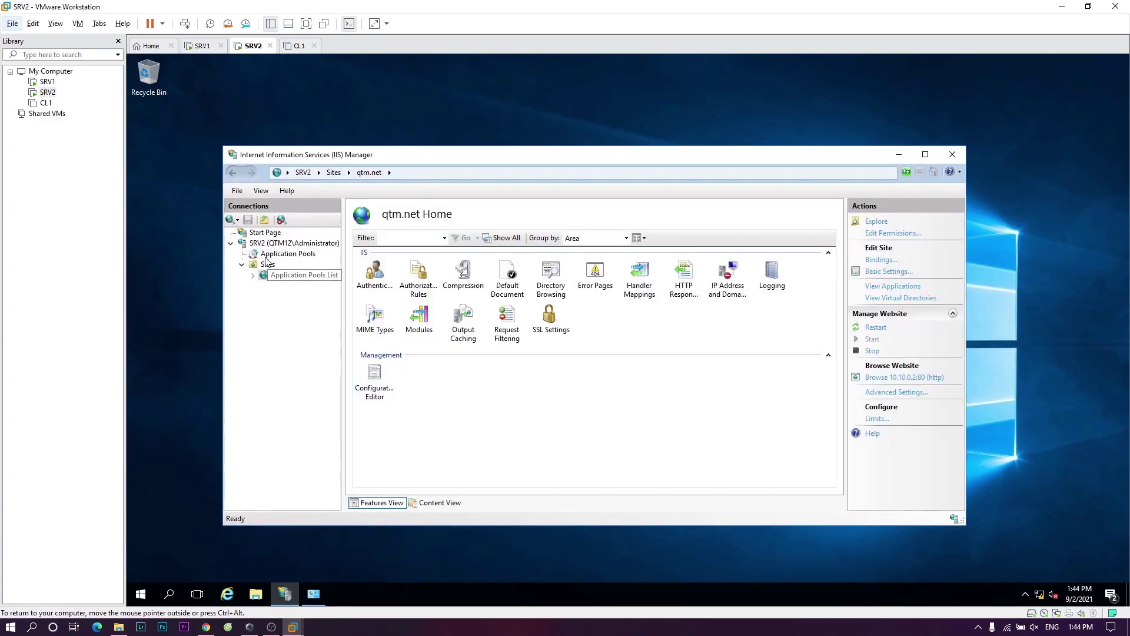
left_click(266, 265)
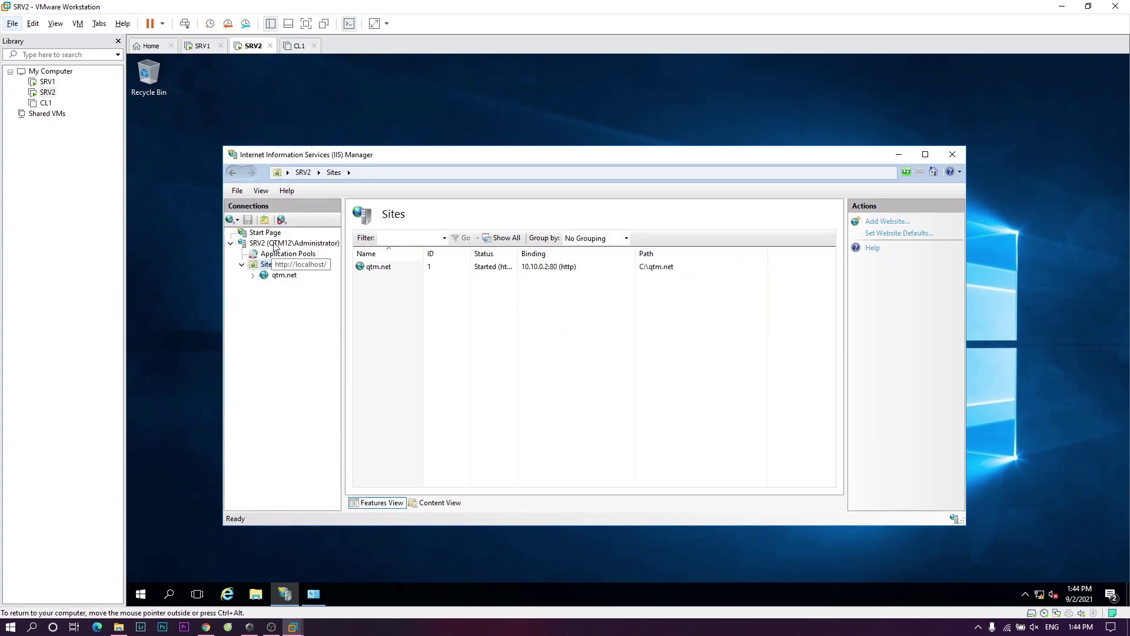
left_click(273, 243)
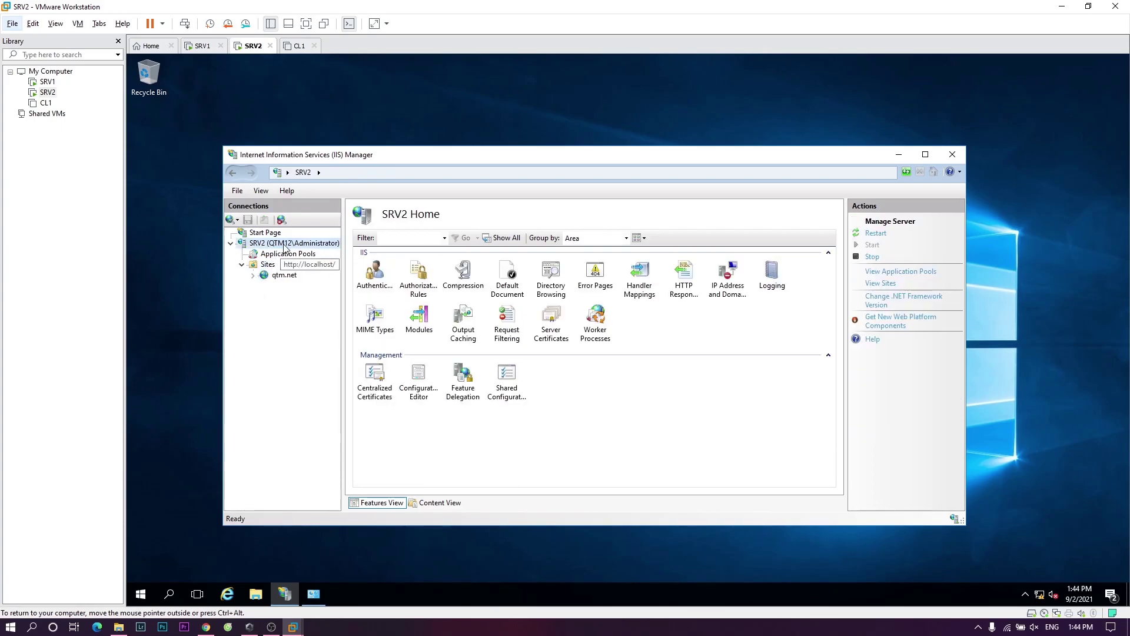
left_click(544, 321)
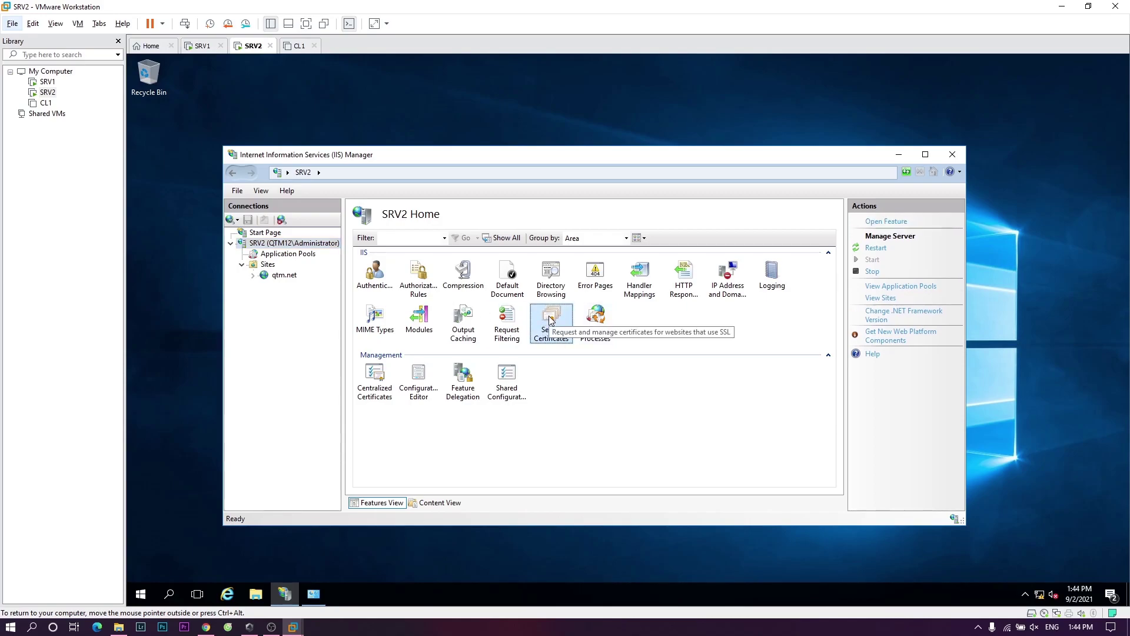
double_click(551, 319)
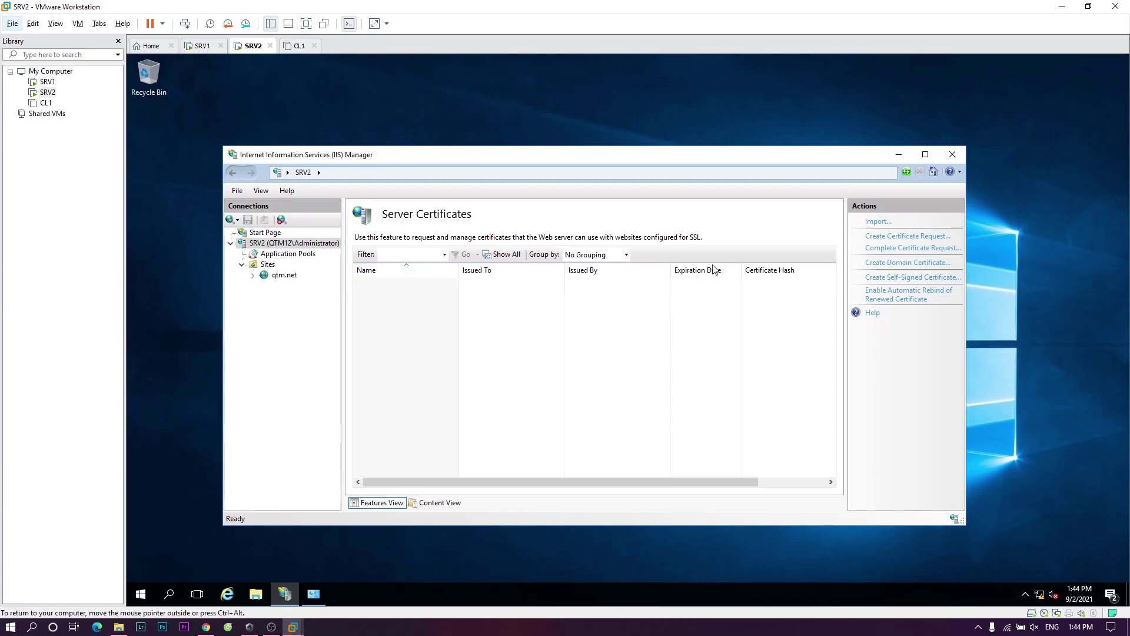
- Request a certificate for qtm.net: organization IT, unit IT, city Hanoi, state CauGiay, country US, default cryptography
left_click(912, 237)
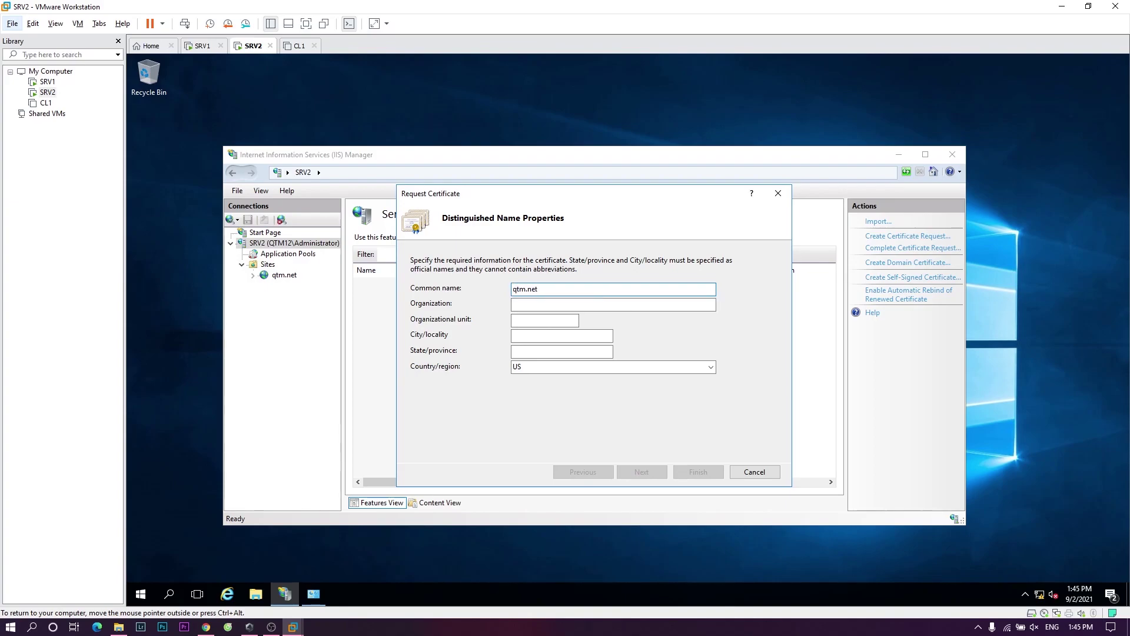
left_click(546, 305)
left_click(555, 318)
key("Tab")
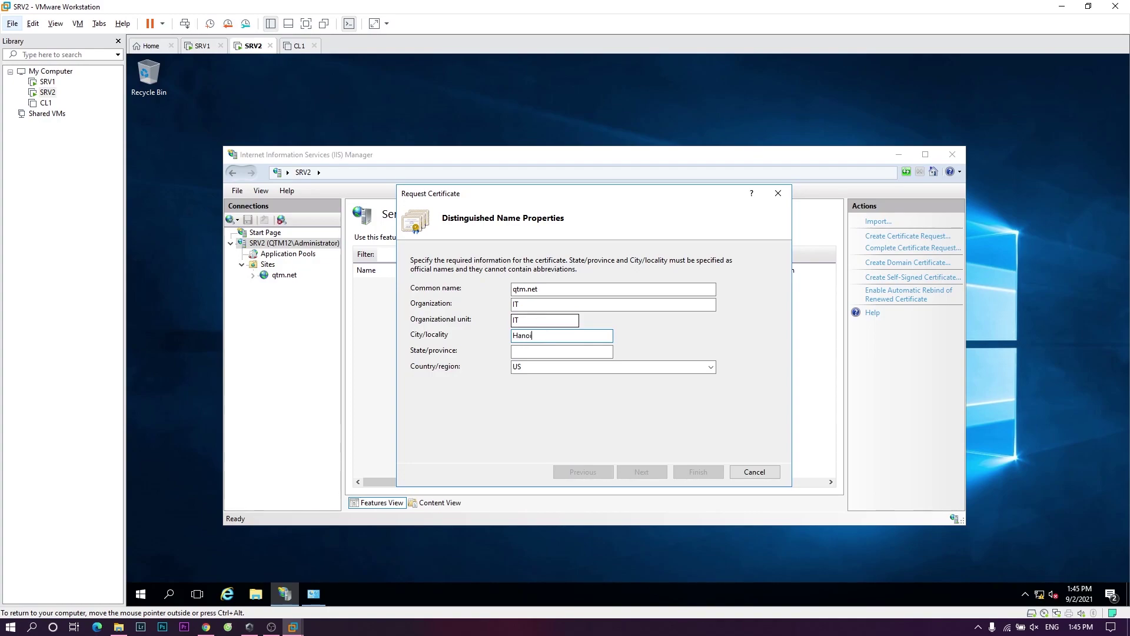
left_click(531, 352)
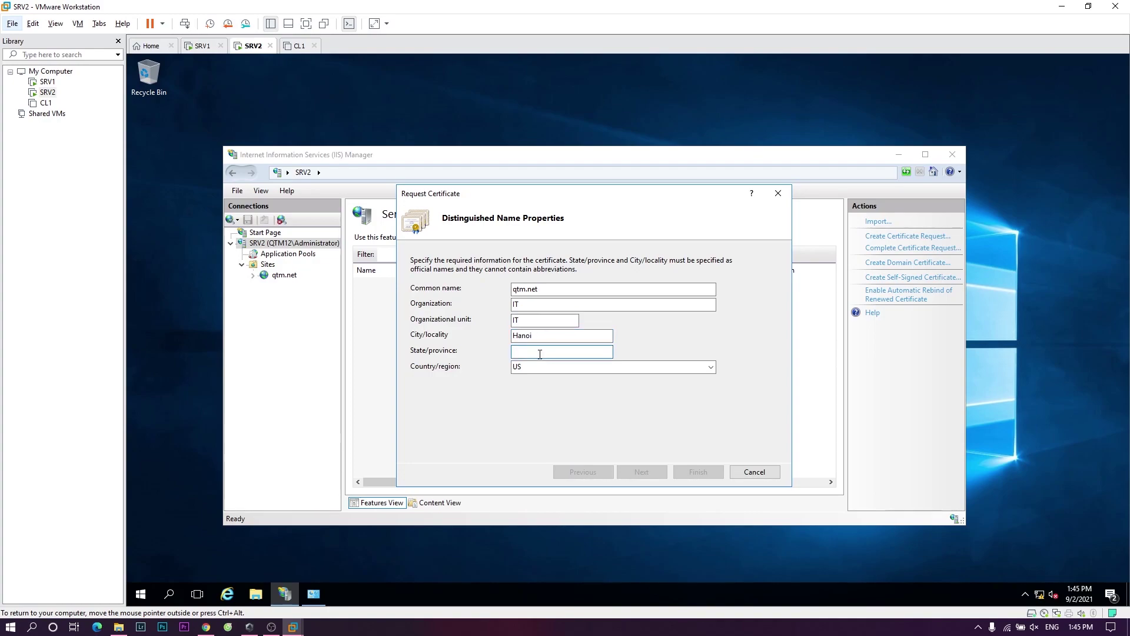
type("CauGiay")
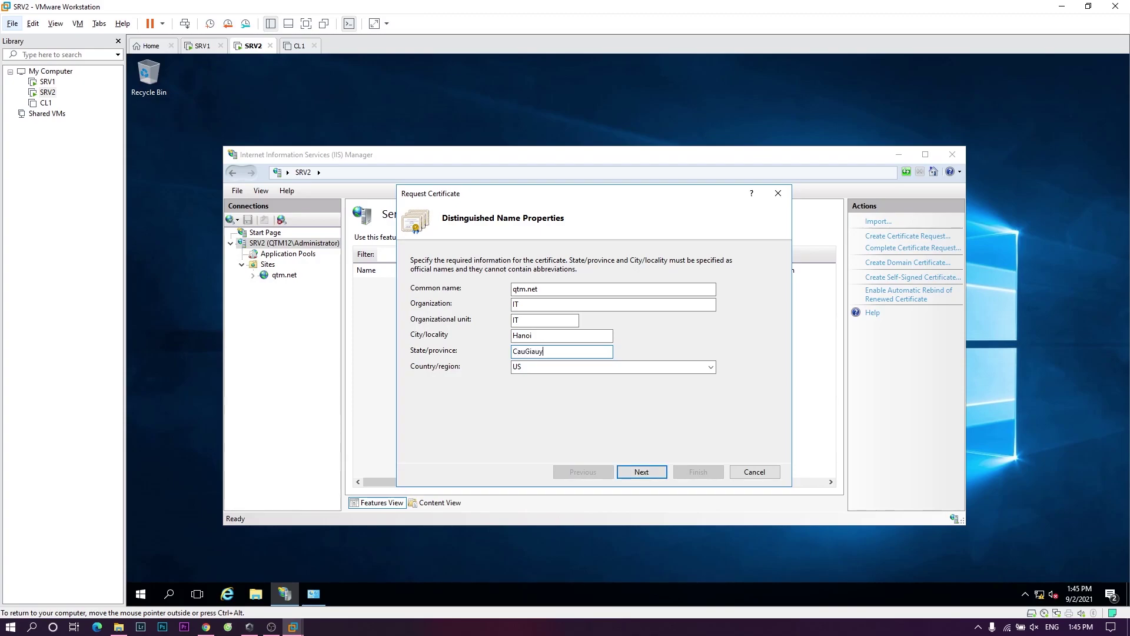
left_click(630, 470)
left_click(630, 474)
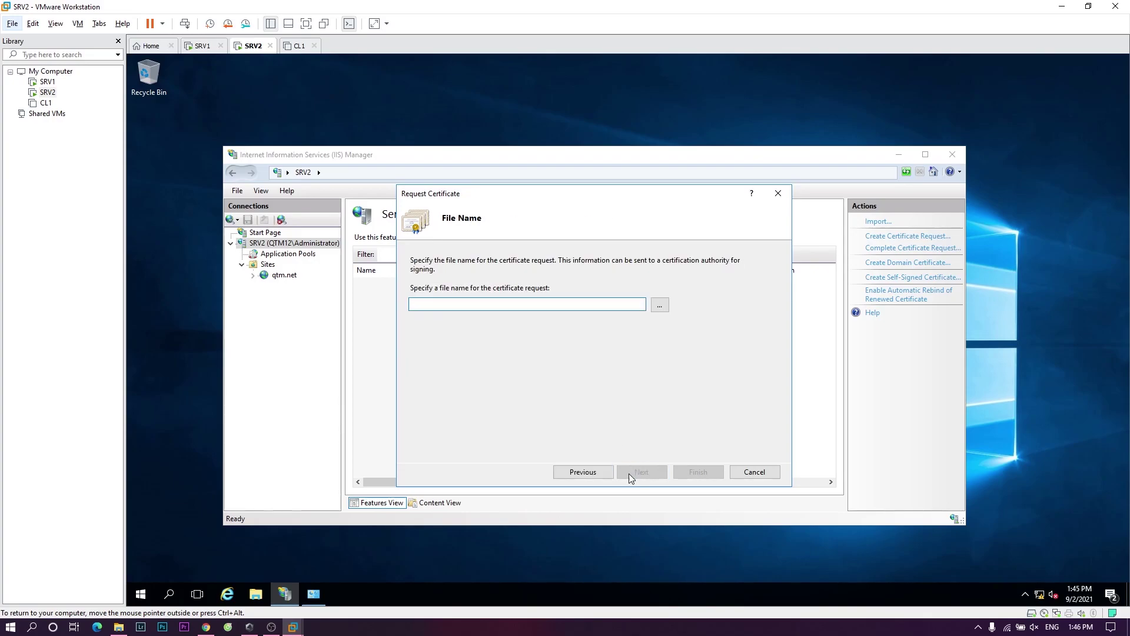
- Save the request file as chungchi in the Desktop folder, finish the wizard, and close IIS Manager
left_click(660, 305)
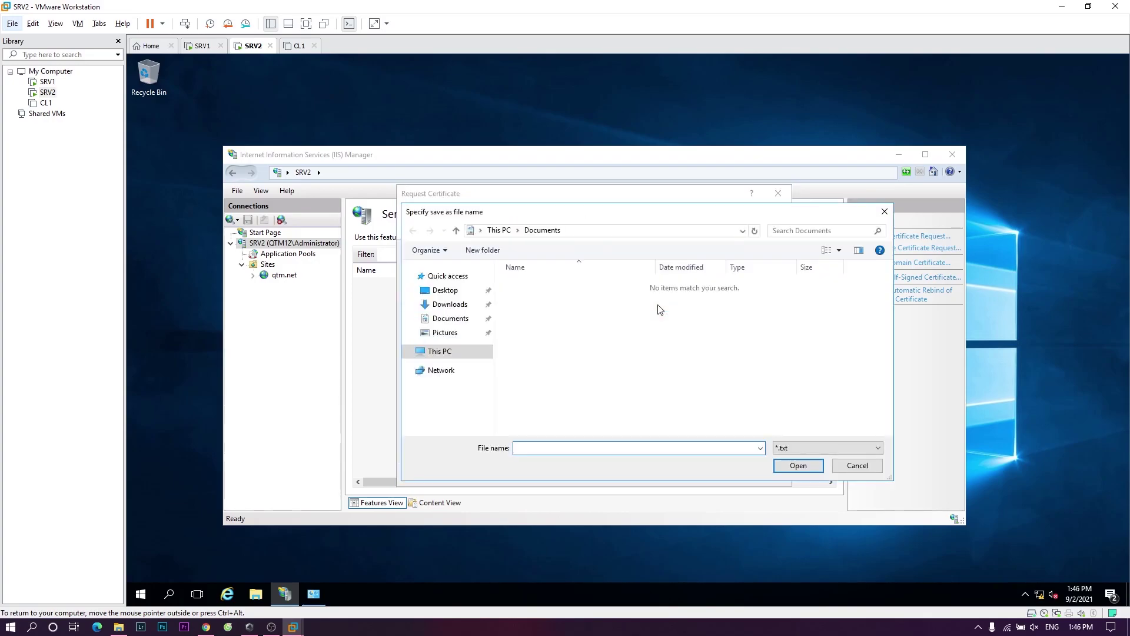
left_click(436, 291)
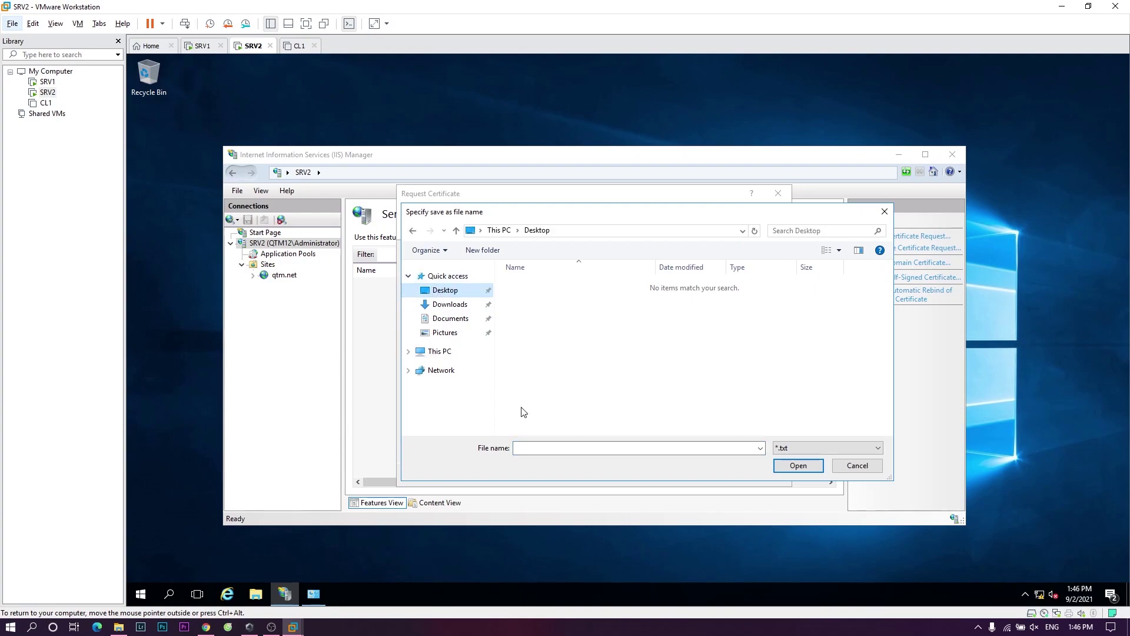
left_click(537, 450)
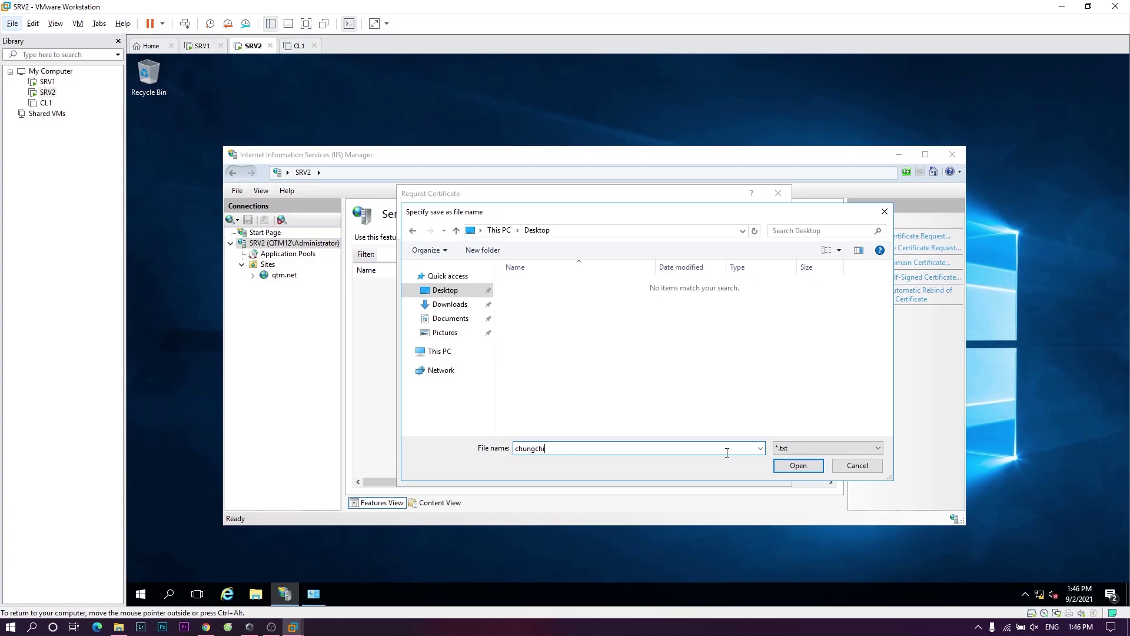
left_click(800, 467)
left_click(695, 472)
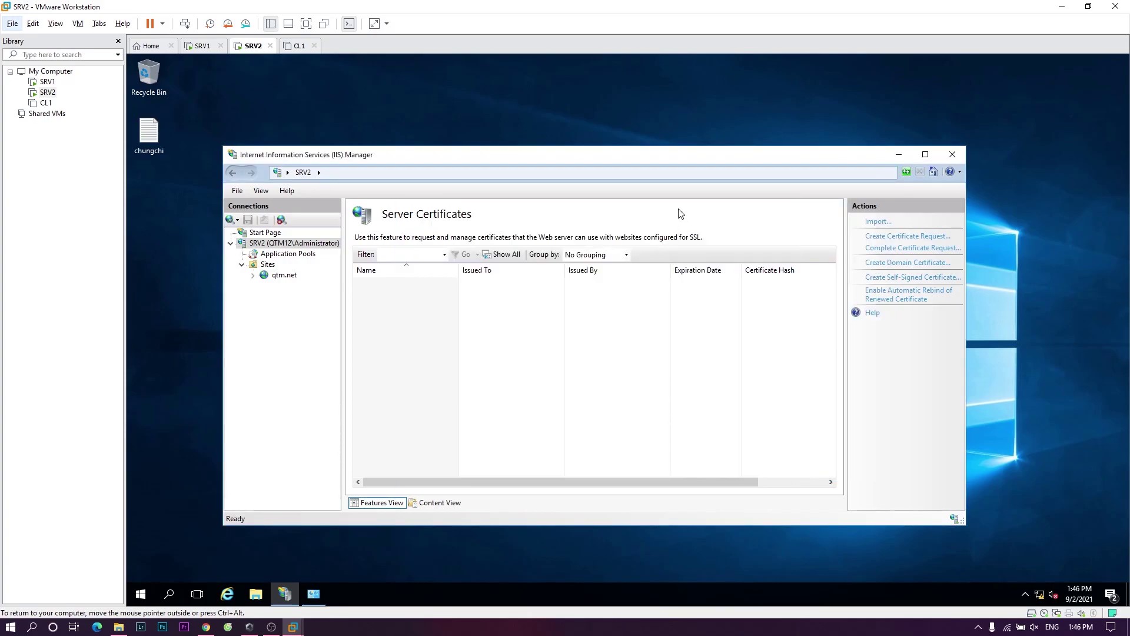
left_click(952, 155)
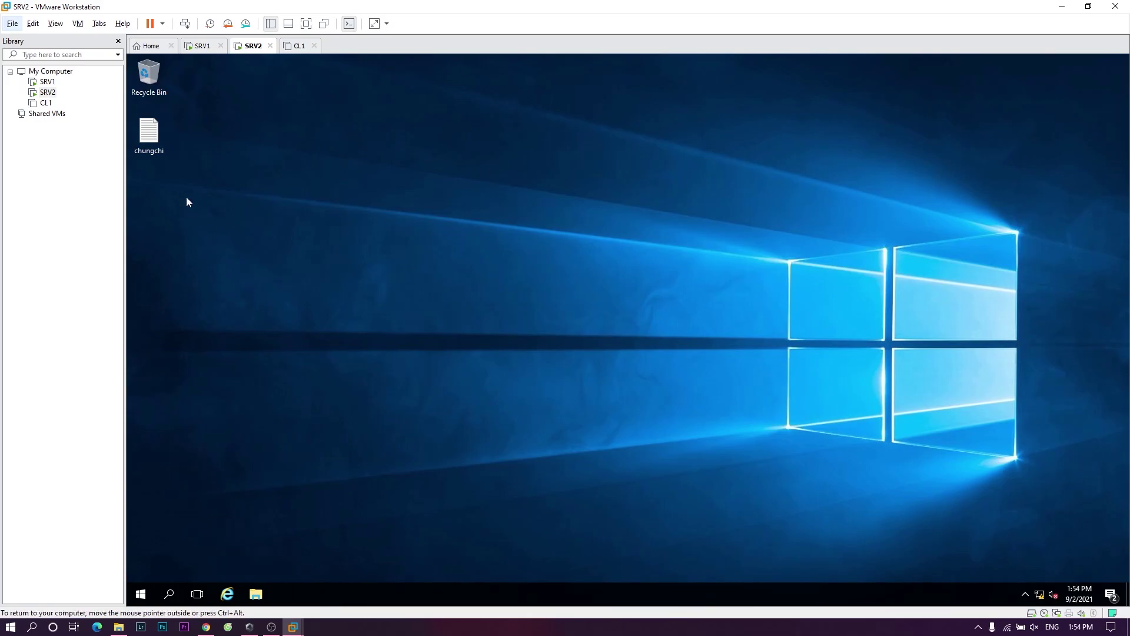
- Copy all the certificate request text from chungchi.txt in Notepad, then minimize Notepad
double_click(149, 140)
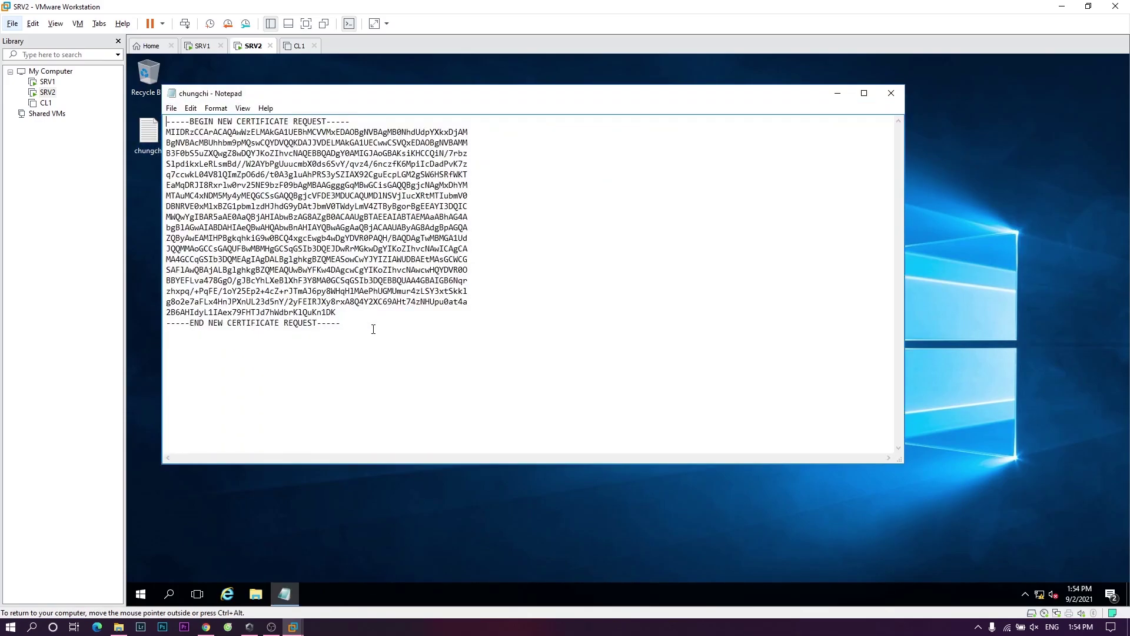
left_click_drag(370, 329, 159, 109)
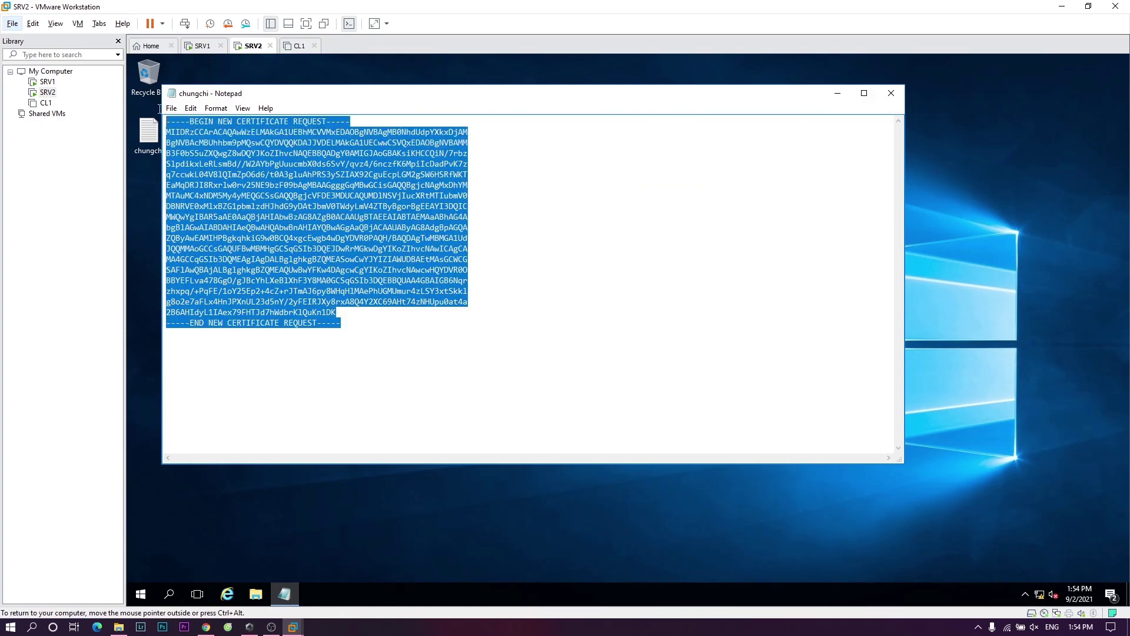
right_click(392, 211)
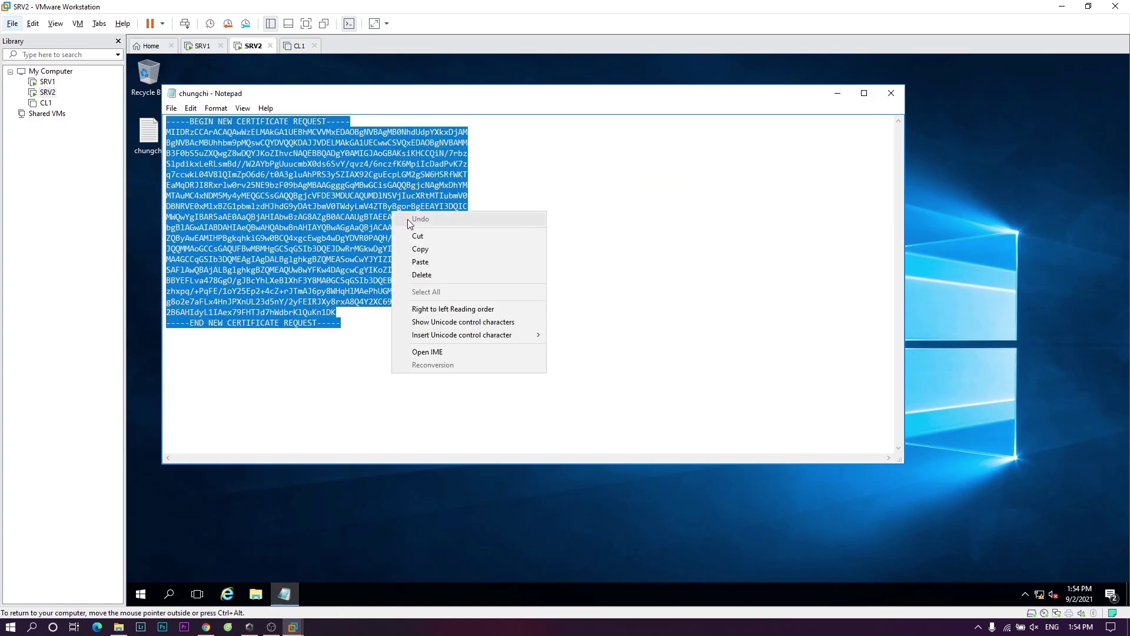
left_click(461, 247)
left_click(837, 93)
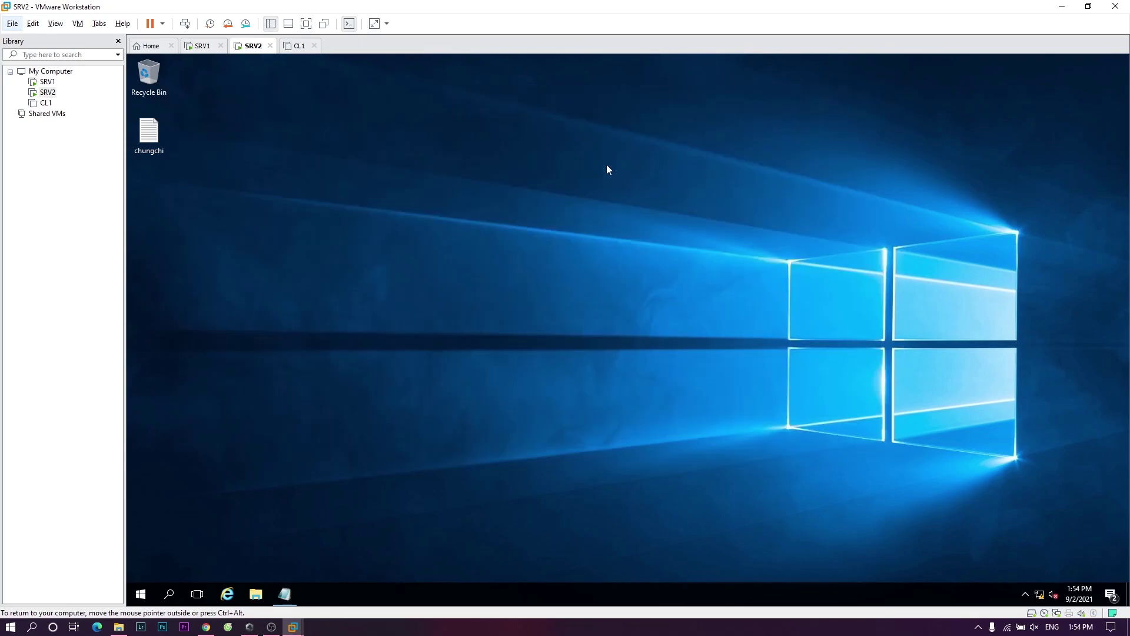
left_click(203, 47)
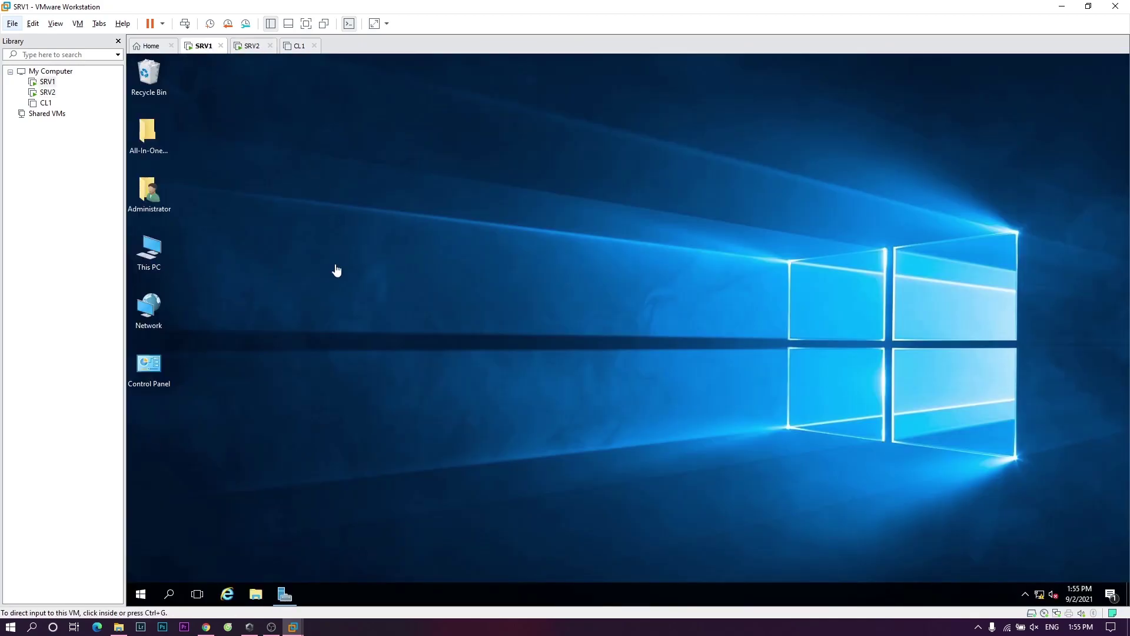
left_click(227, 594)
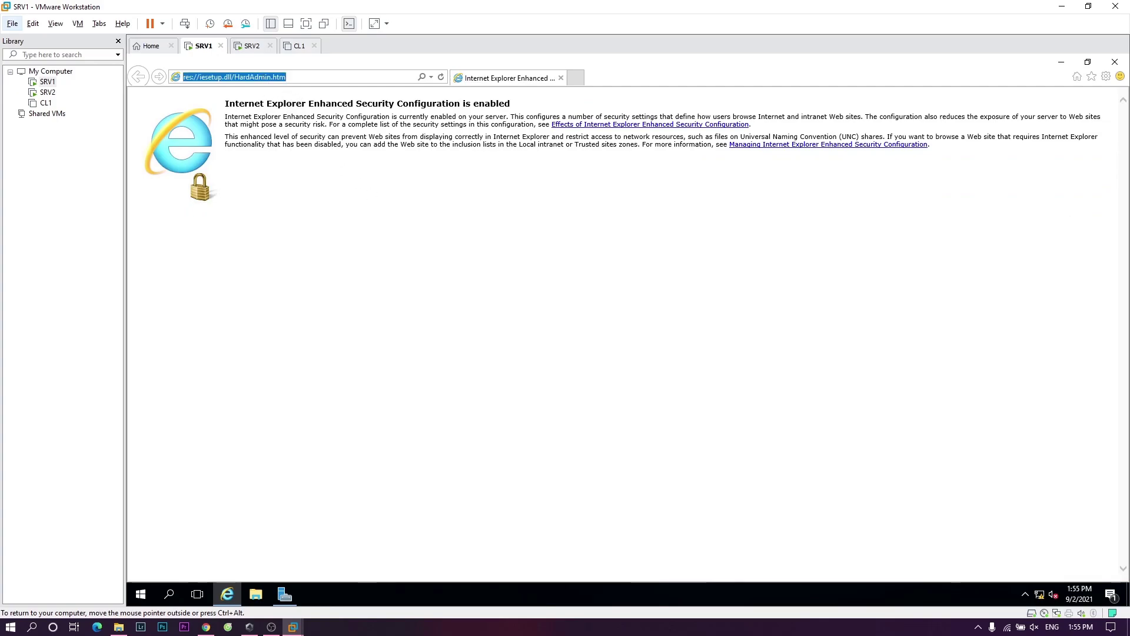
type("http://10.10.0.1/certsrv")
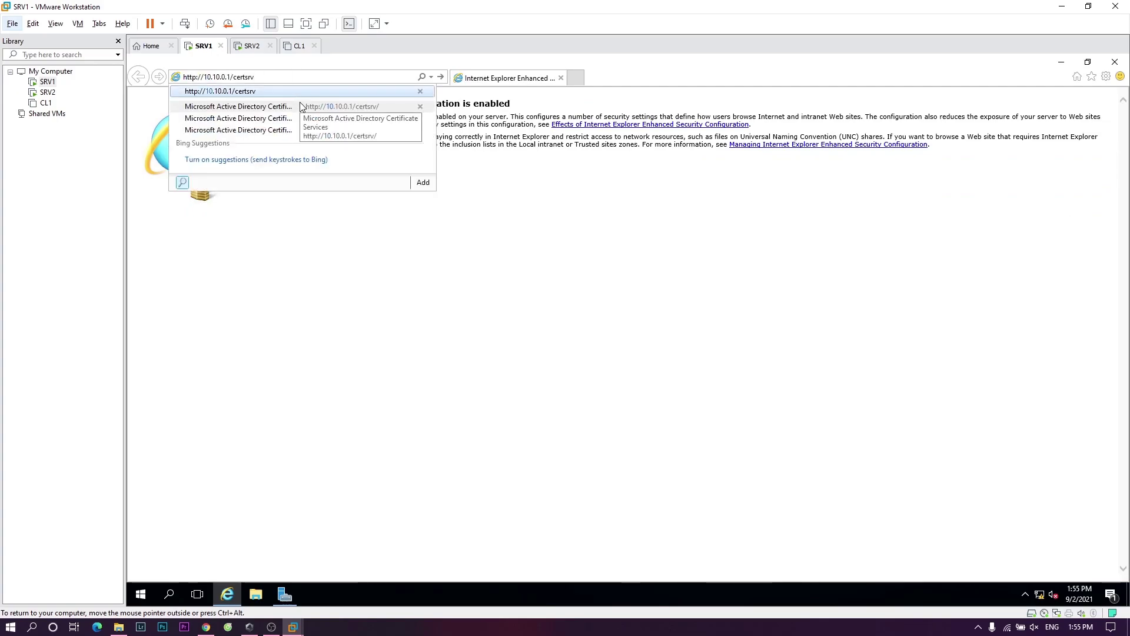
key("Return")
- Sign in with the Administrator user name and password
type("Ad")
type("or")
left_click(568, 316)
type("Pa$$")
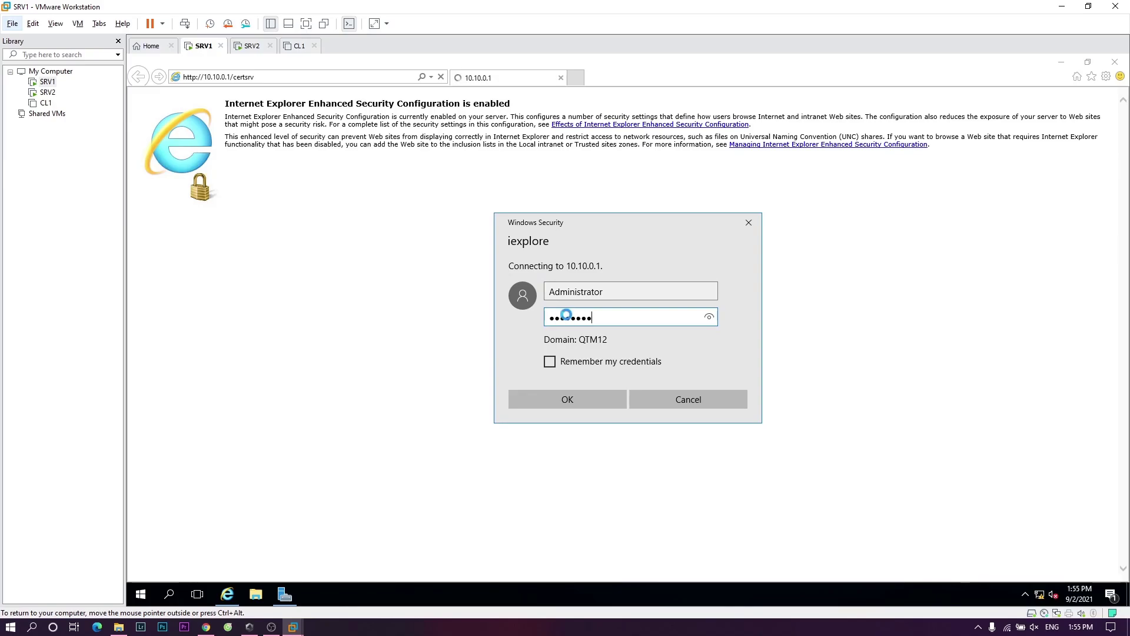
type("w0rd")
key("Return")
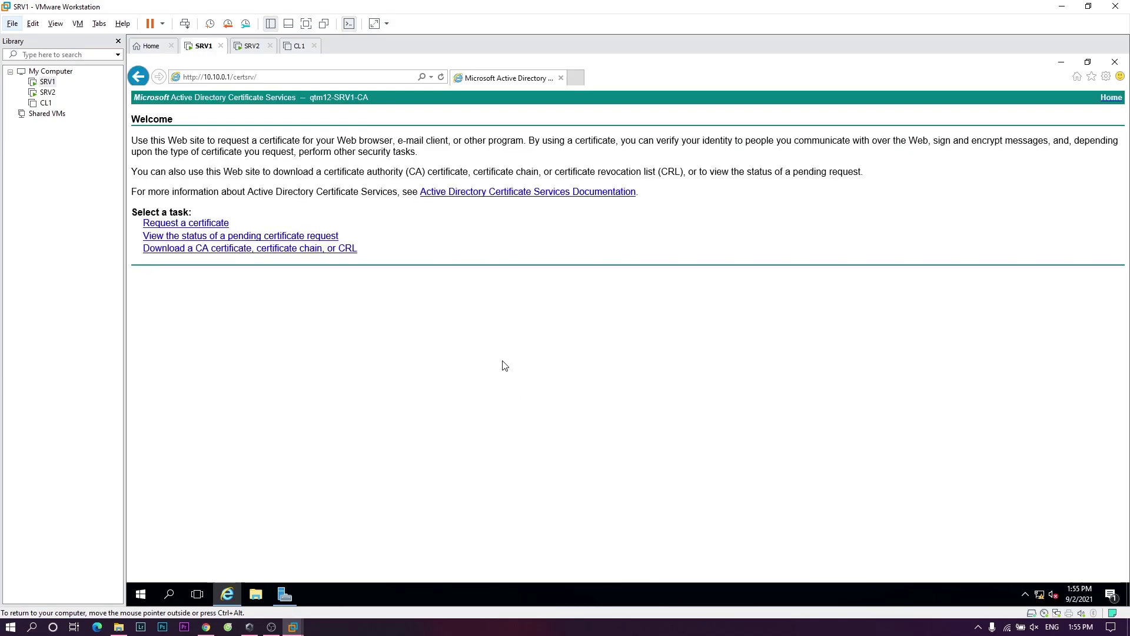
- Open the advanced certificate request form for submitting a base-64 request
left_click(212, 225)
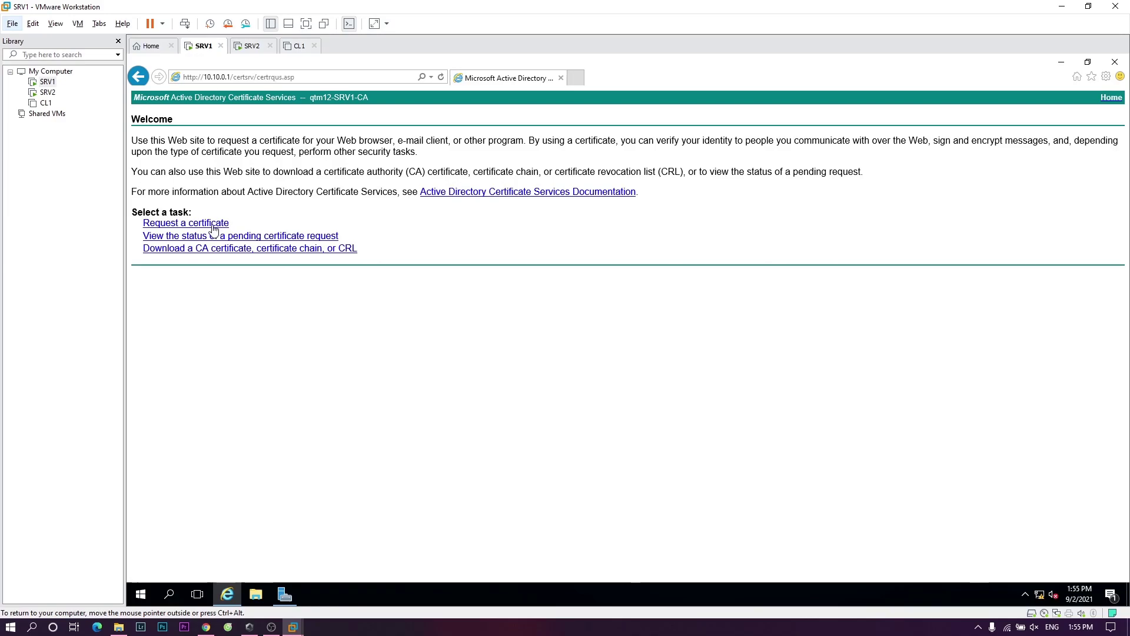
left_click(238, 183)
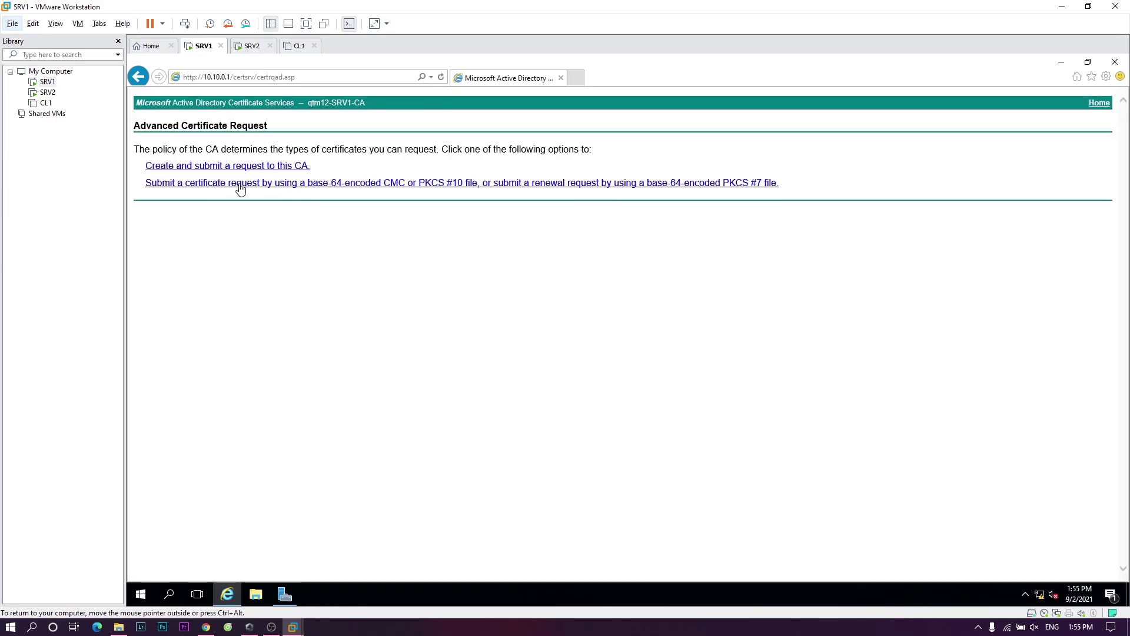
left_click(301, 184)
- Paste the chungchi request into Saved Request, choose the Web Server template, and submit
left_click(290, 206)
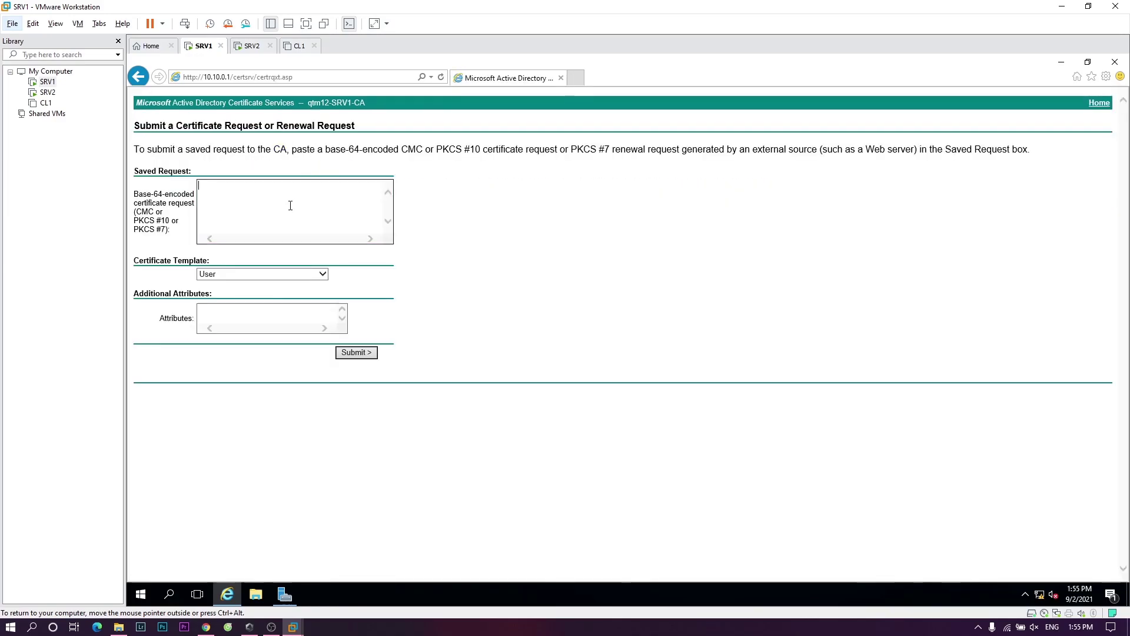
right_click(290, 206)
left_click(333, 260)
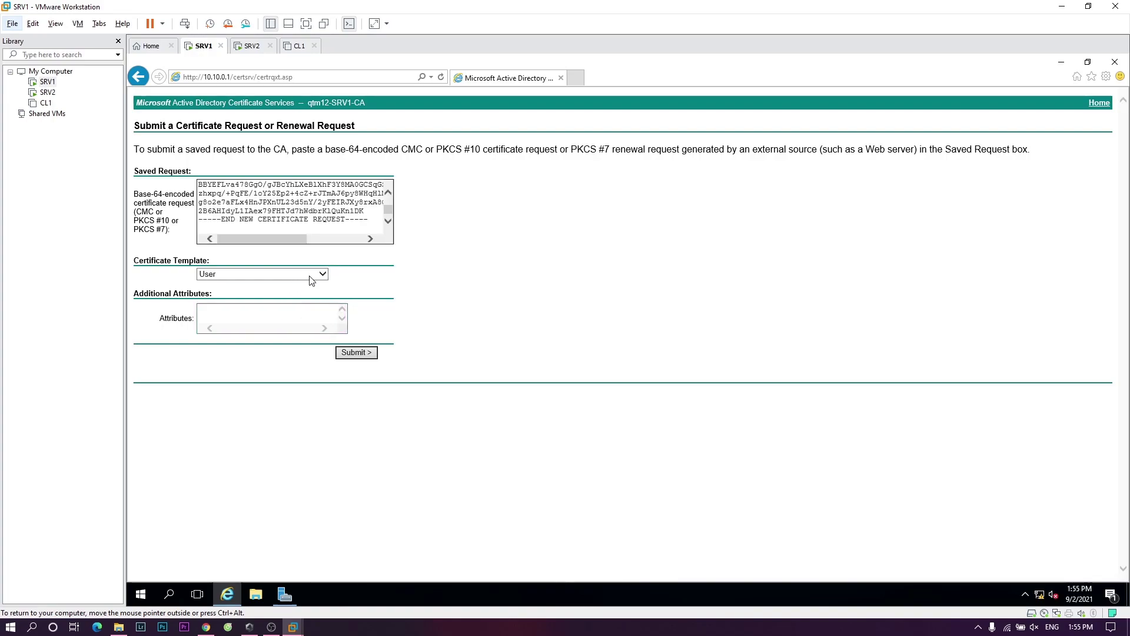
left_click(312, 274)
left_click(312, 311)
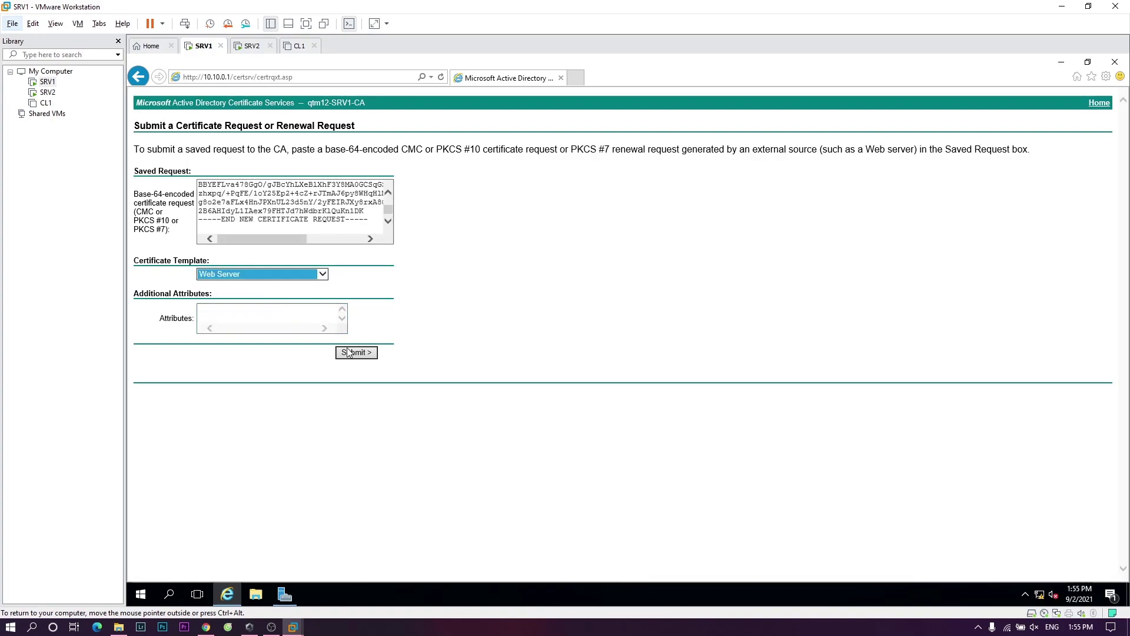
left_click(350, 353)
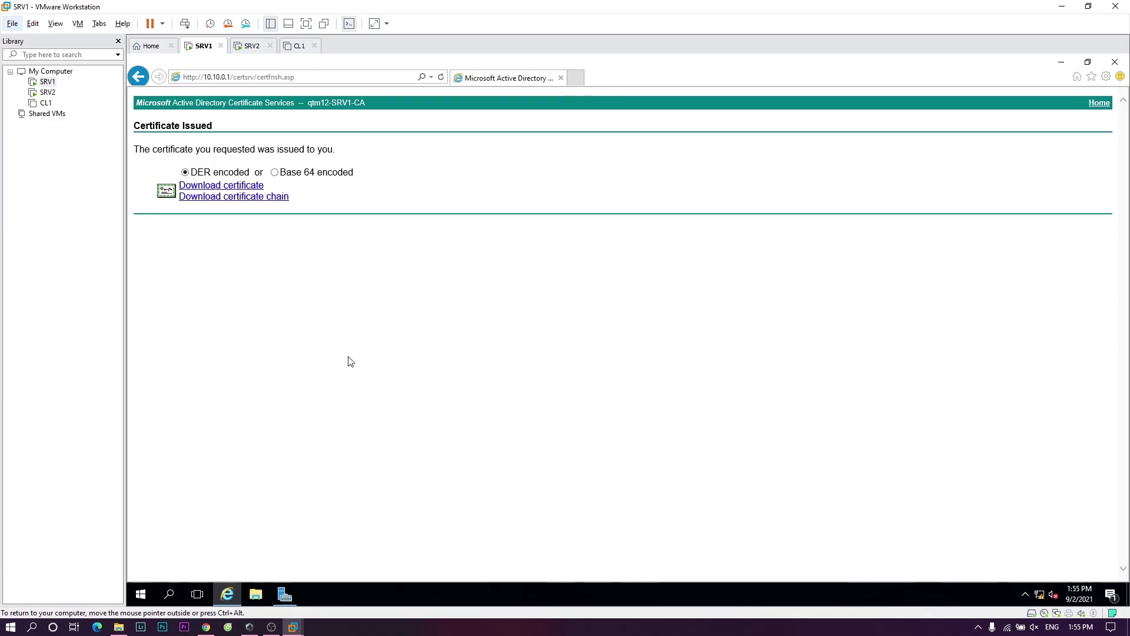
- Save the issued certificate chain as certnew.p7b on the Desktop, then close Internet Explorer
left_click(264, 198)
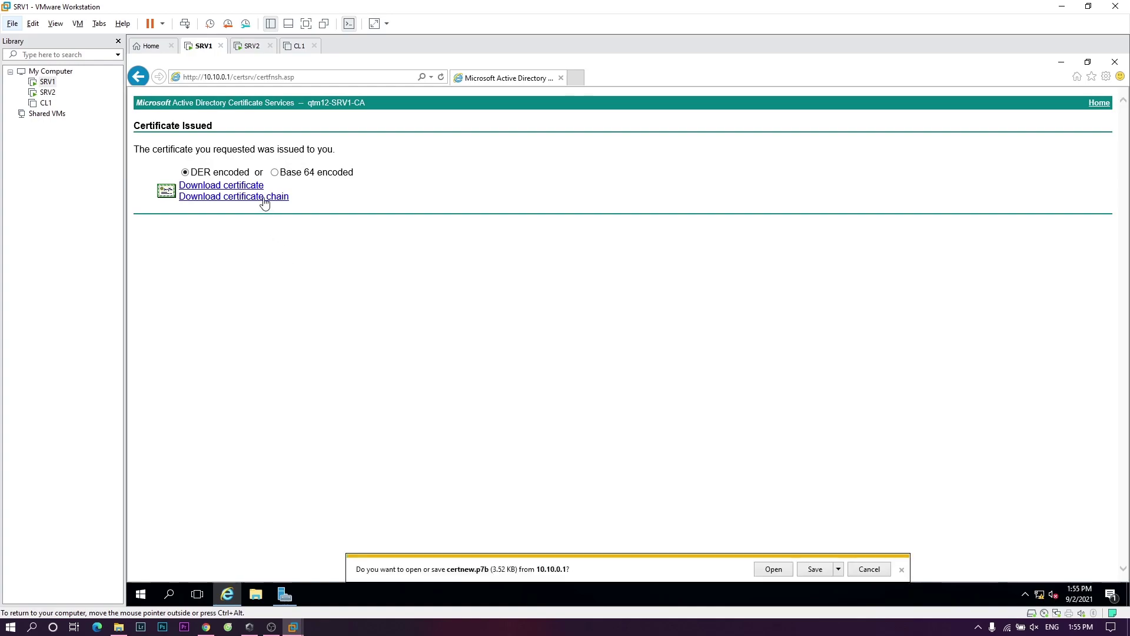
left_click(838, 570)
left_click(876, 555)
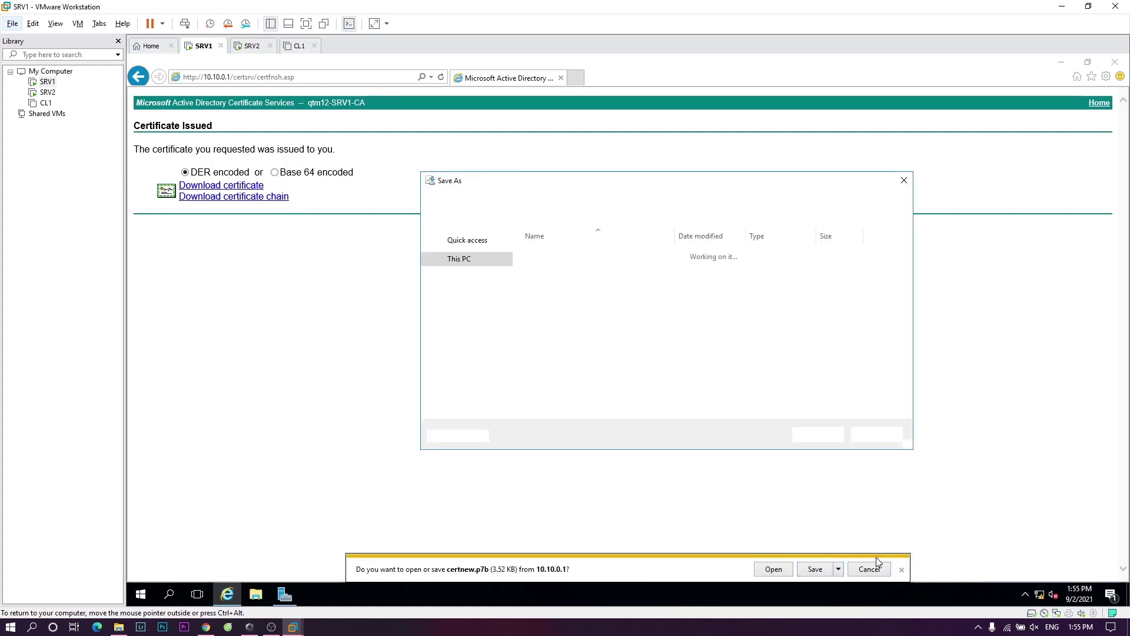
left_click(464, 260)
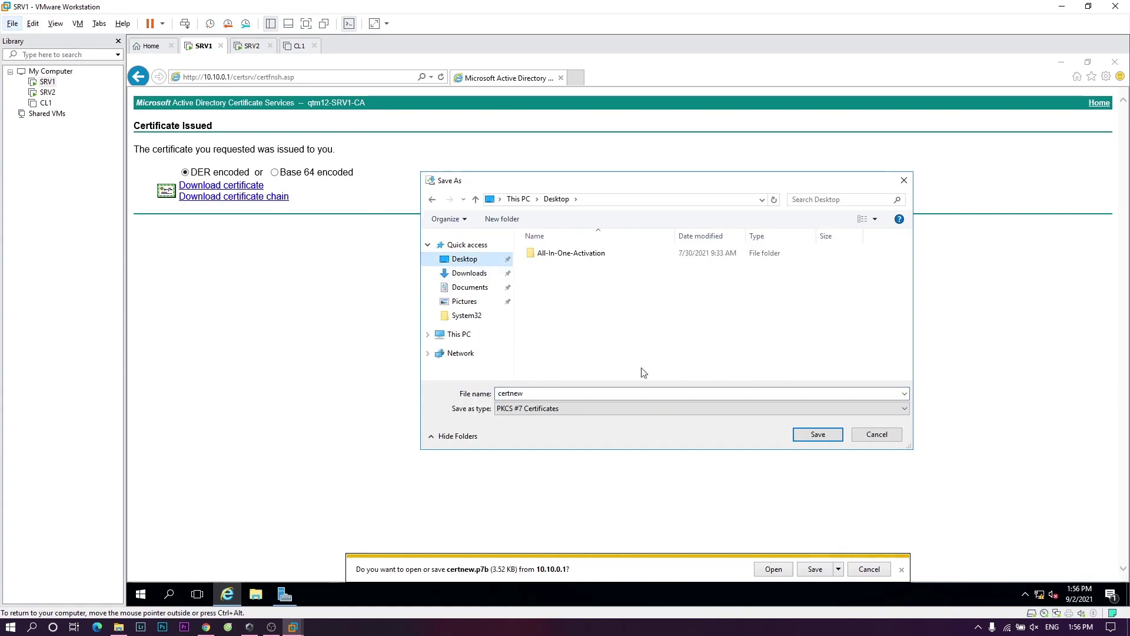
left_click(811, 436)
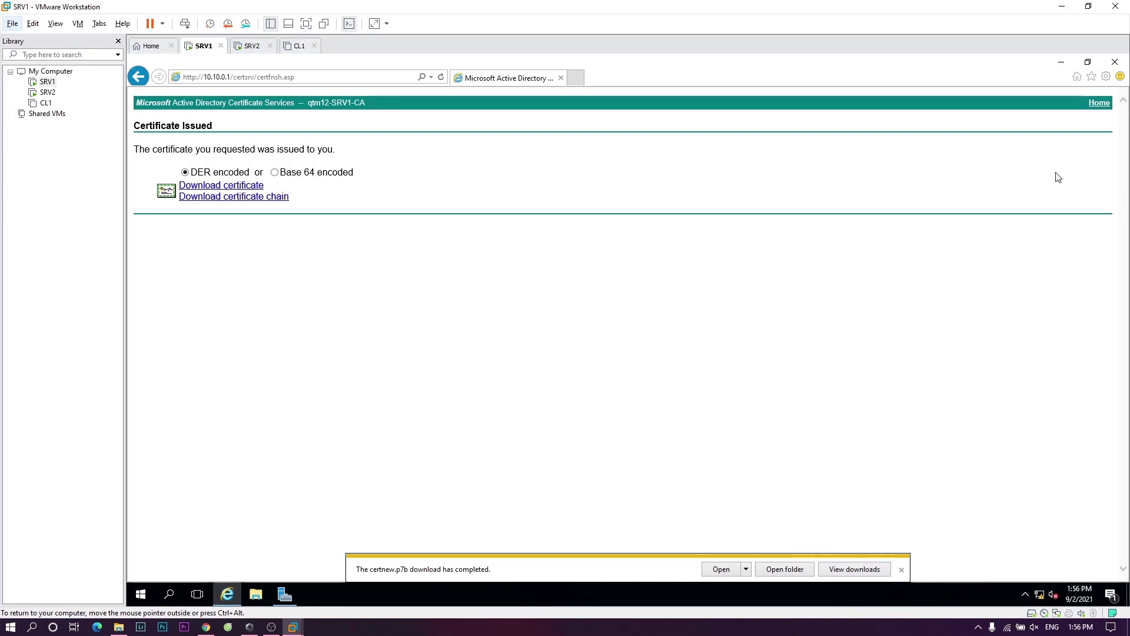
left_click(1112, 63)
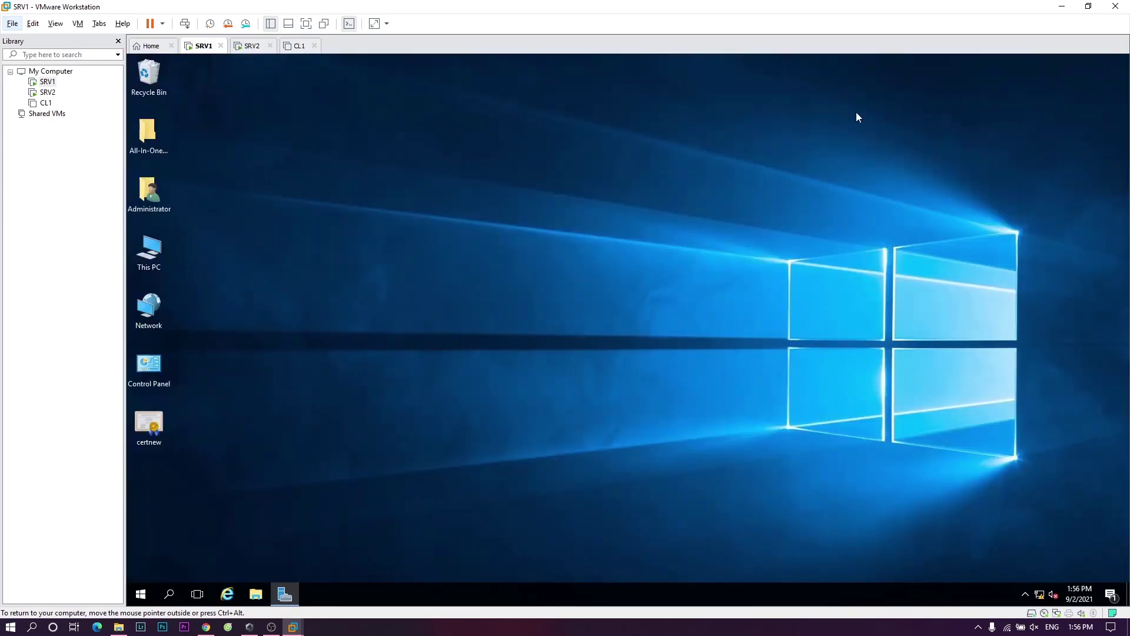
- Copy certnew from SRV1's desktop and paste it on SRV2's desktop below chungchi
right_click(153, 422)
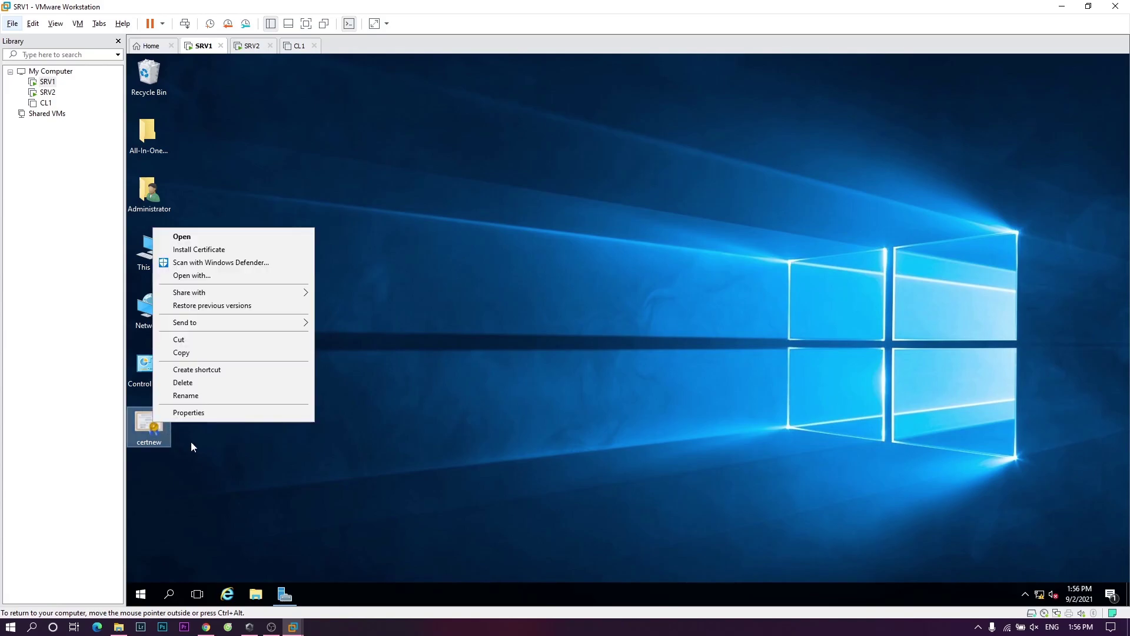
left_click(200, 351)
left_click(257, 47)
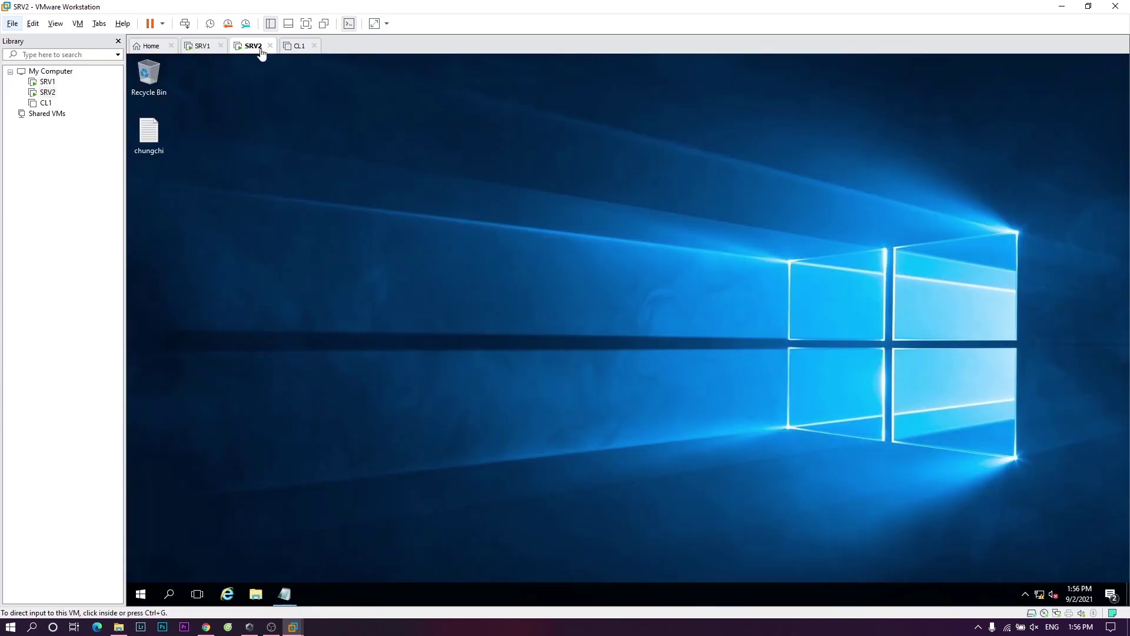
right_click(177, 201)
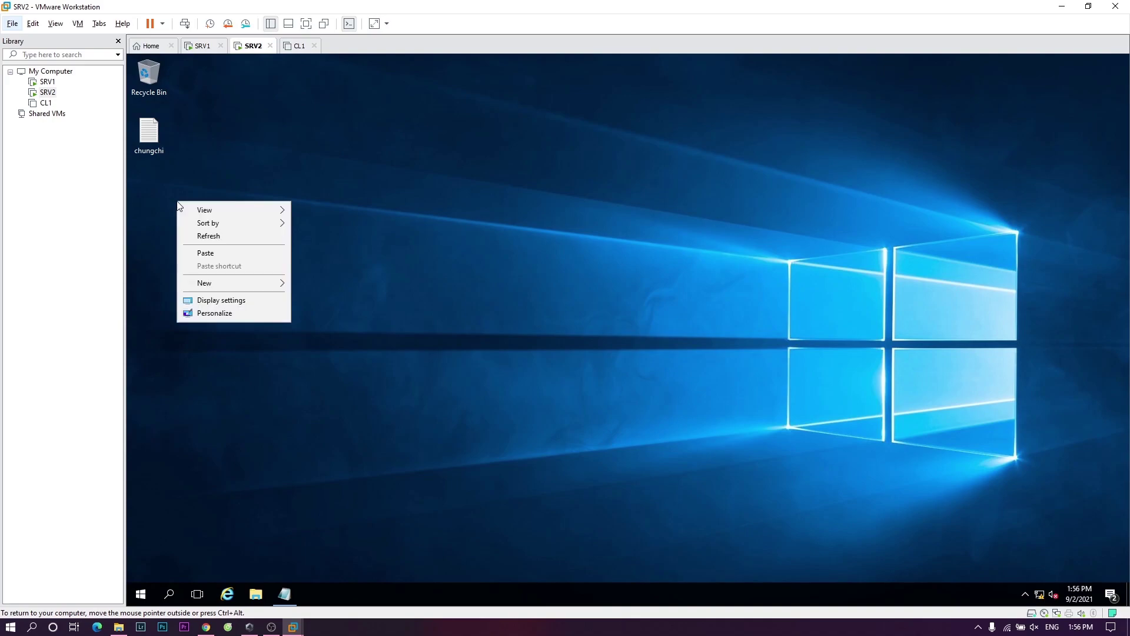
left_click(220, 254)
left_click_drag(199, 193, 155, 180)
left_click(351, 257)
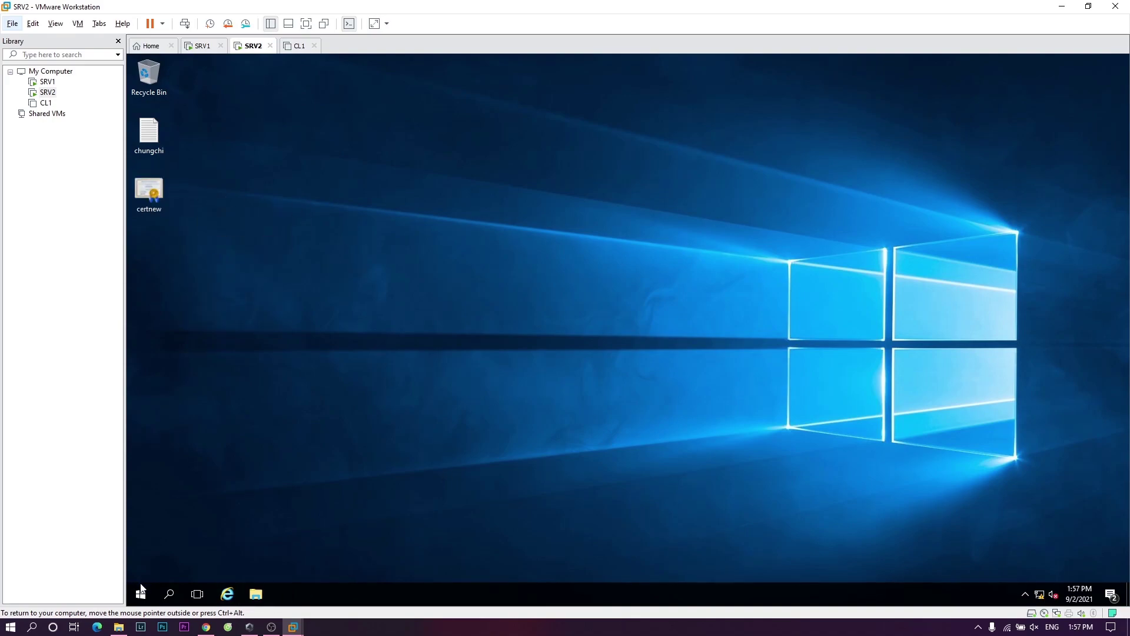
- Launch IIS Manager from Server Manager's Tools and open SRV2's Server Certificates feature
left_click(140, 591)
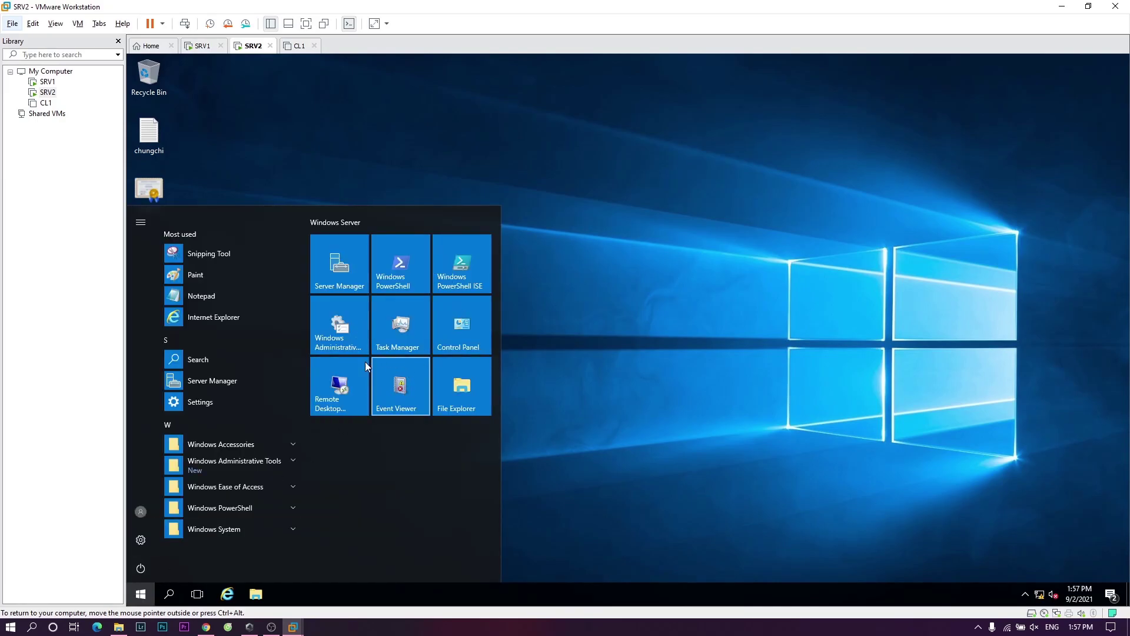
left_click(350, 277)
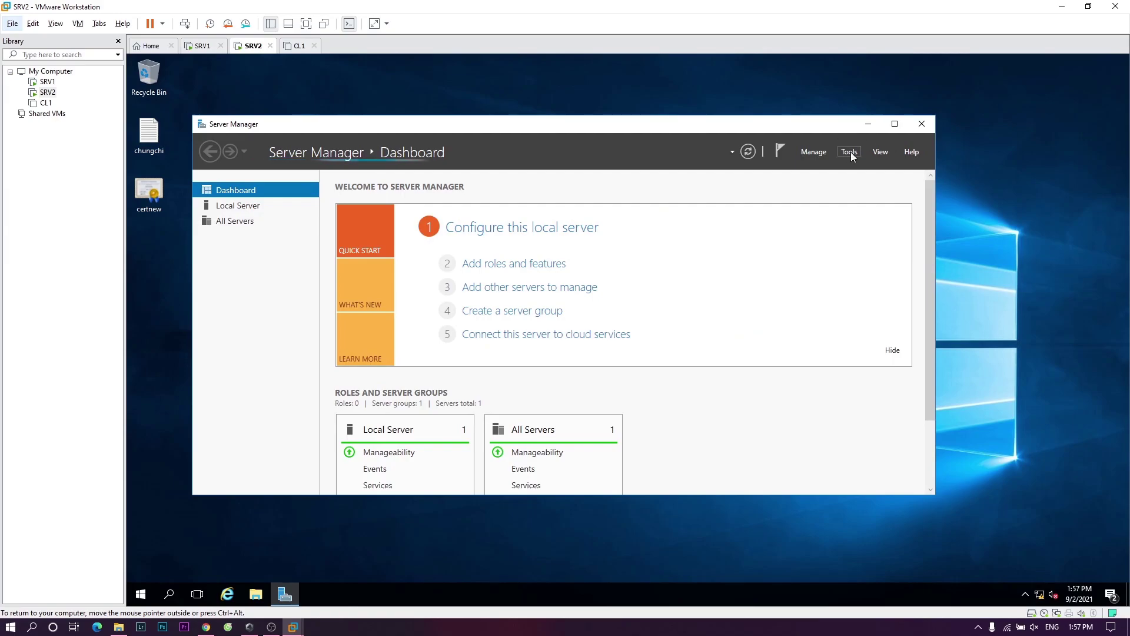
left_click(850, 151)
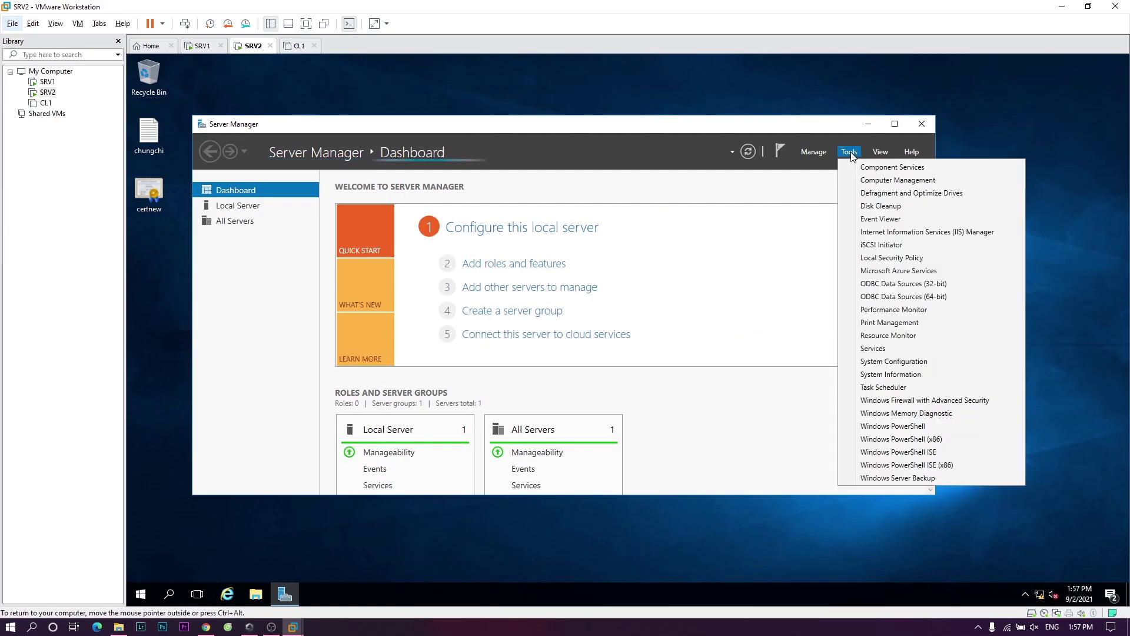
left_click(921, 233)
left_click(868, 123)
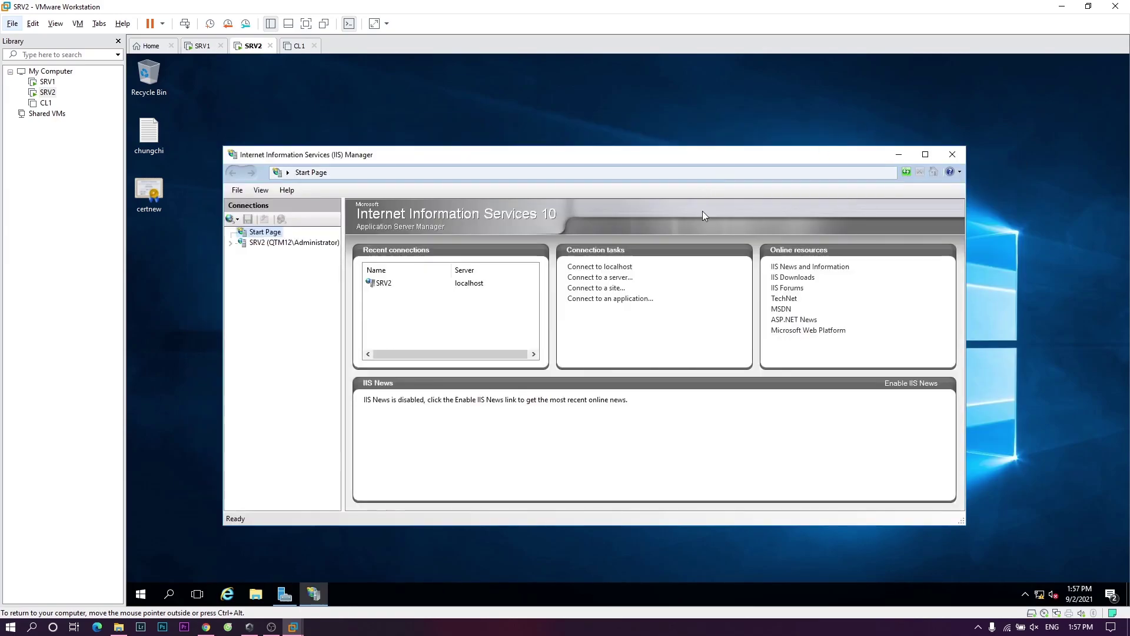
left_click(268, 242)
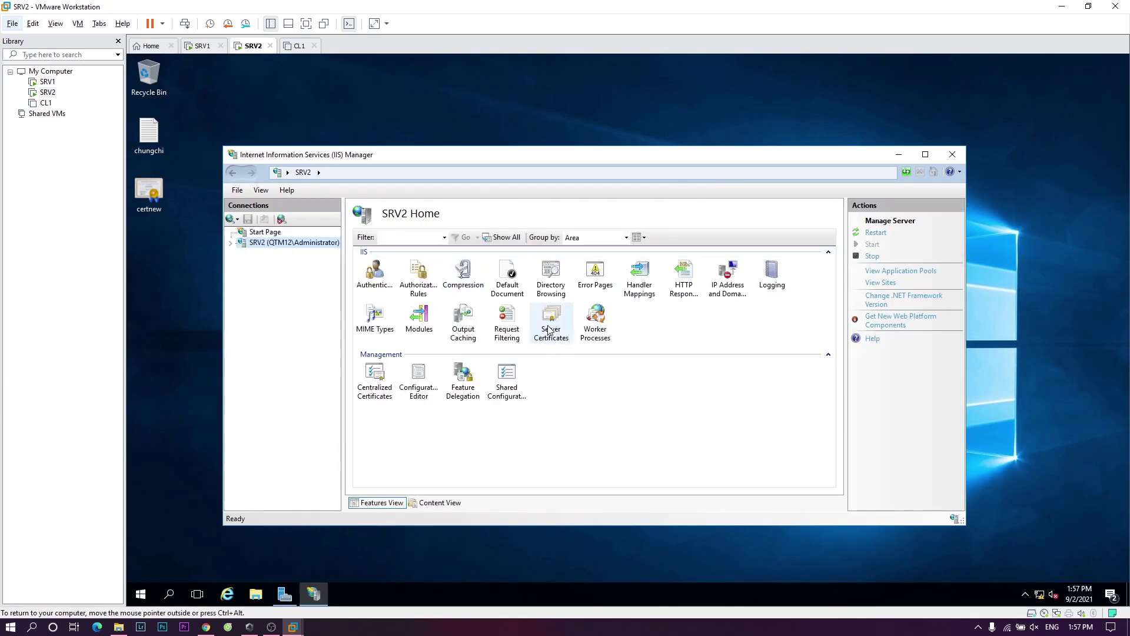
left_click(550, 328)
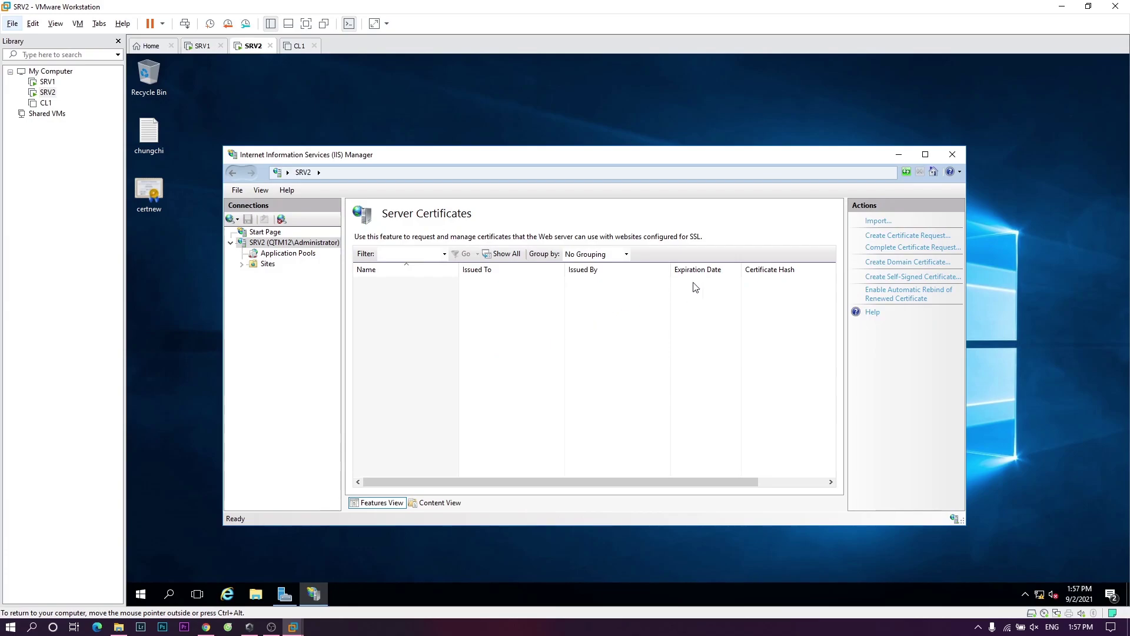
- Start Complete Certificate Request and pick certnew.p7b from the Desktop, showing all file types
left_click(874, 248)
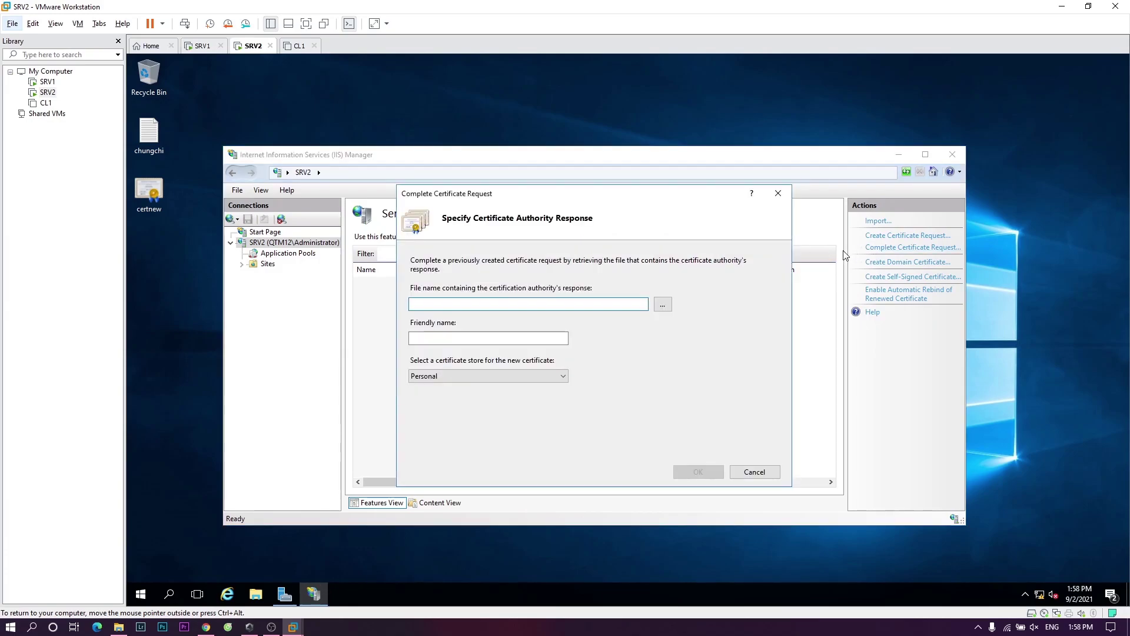
left_click(662, 305)
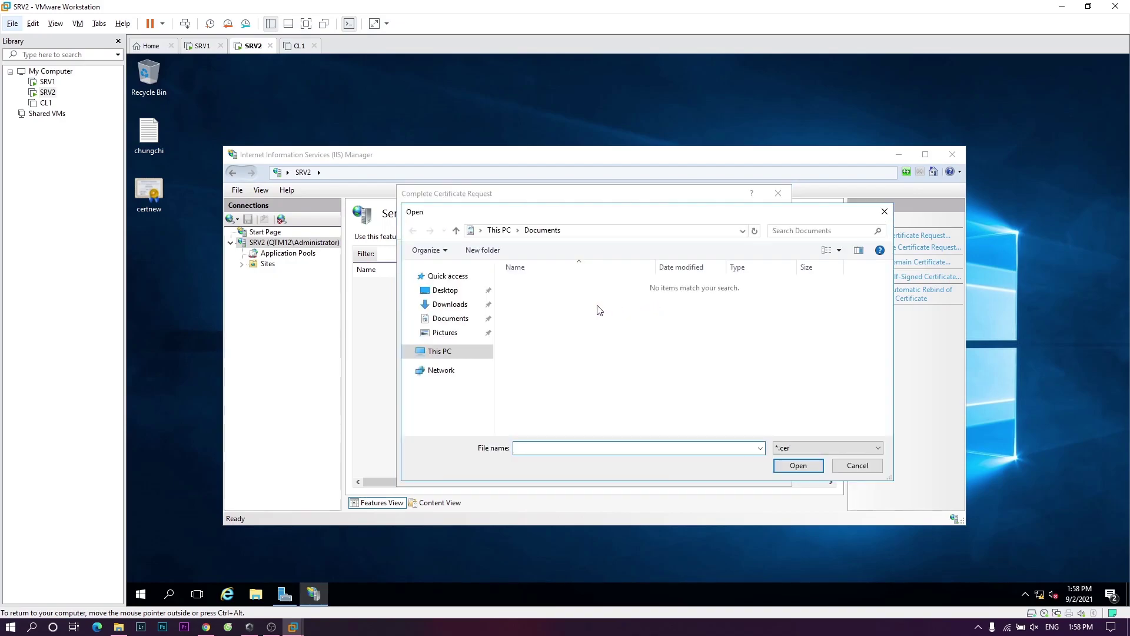
left_click(441, 291)
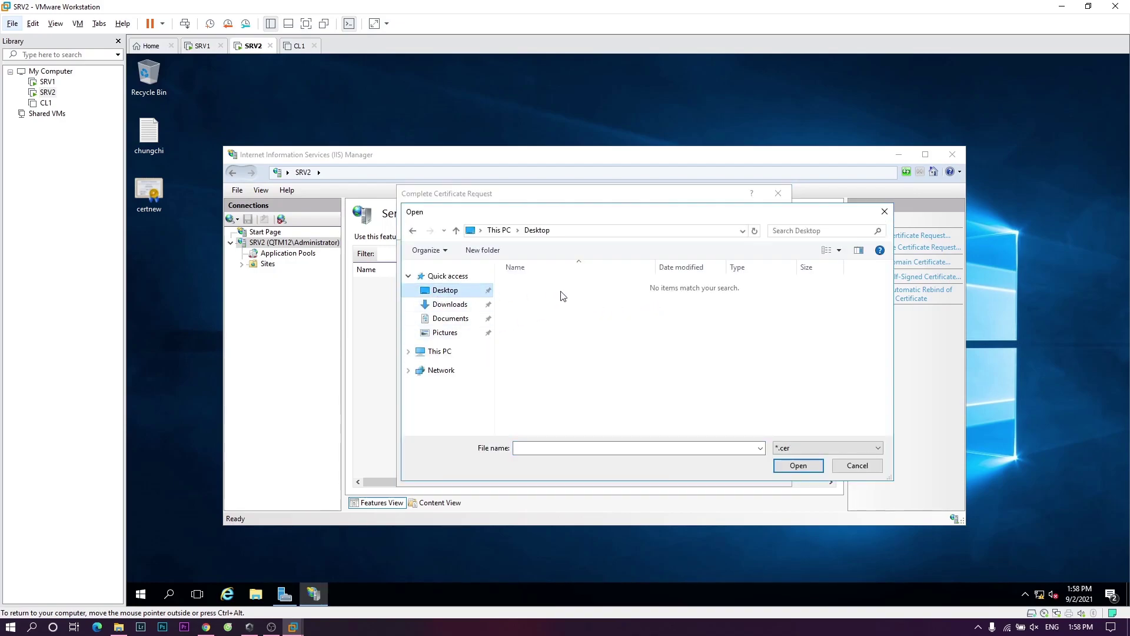
left_click(818, 448)
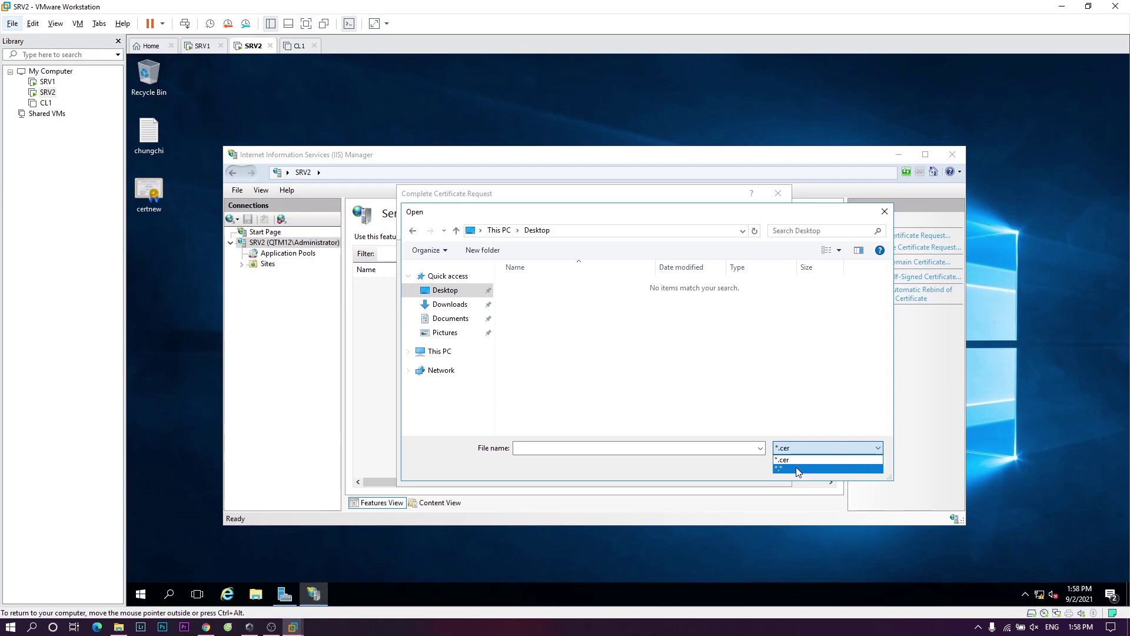
left_click(799, 469)
left_click(533, 286)
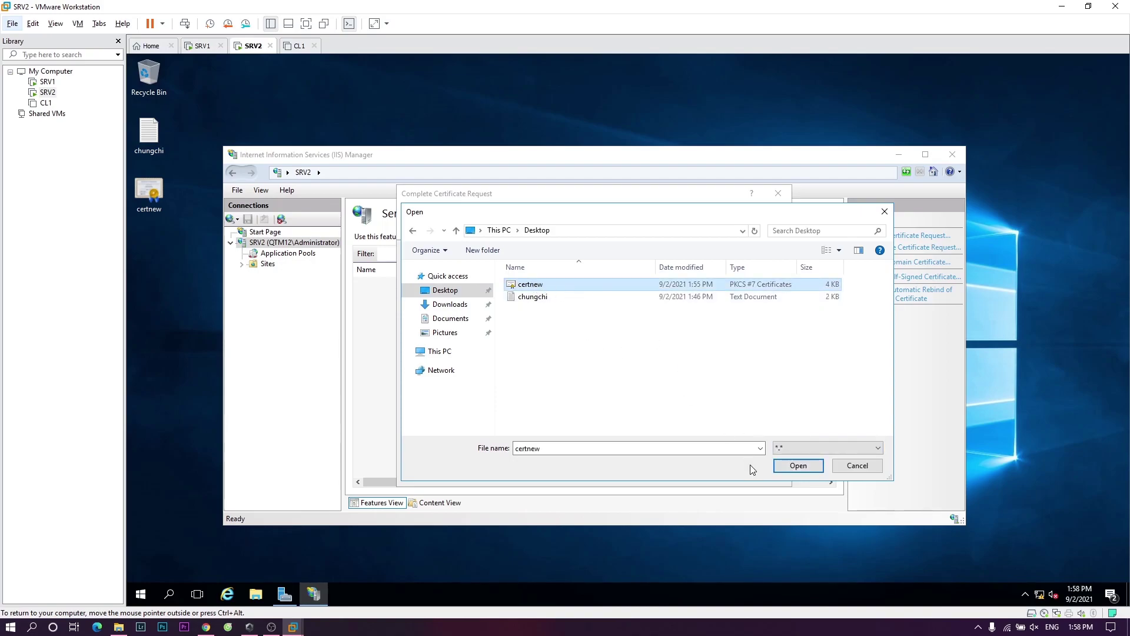
left_click(803, 466)
- Enter friendly name qtm.net and keep Personal as the certificate store
left_click(516, 339)
type("qtm.net")
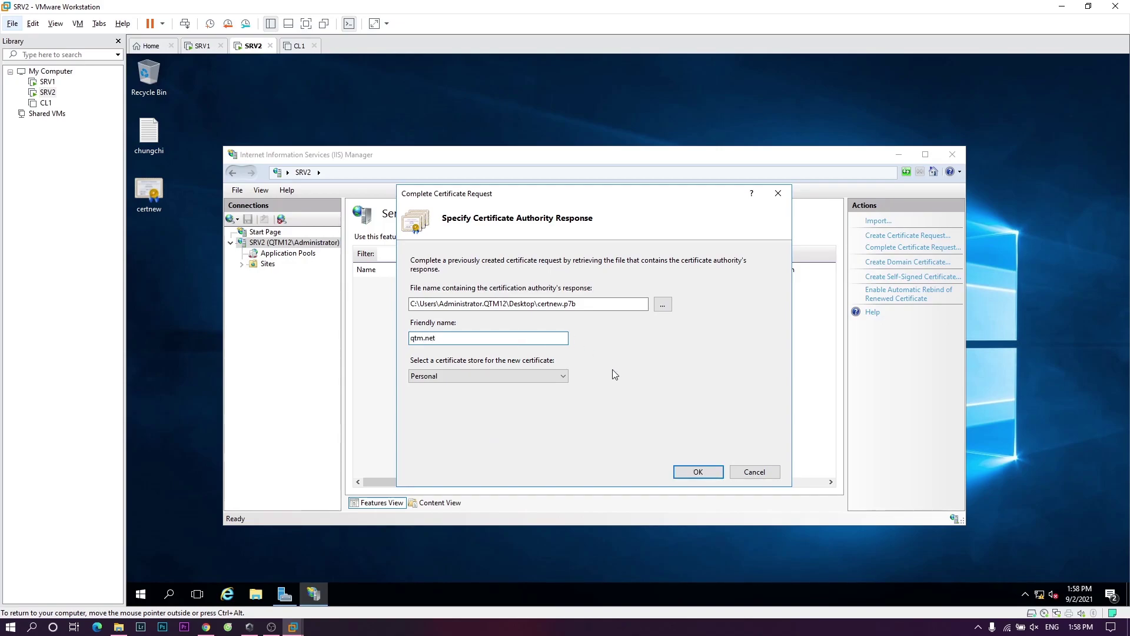
left_click(548, 376)
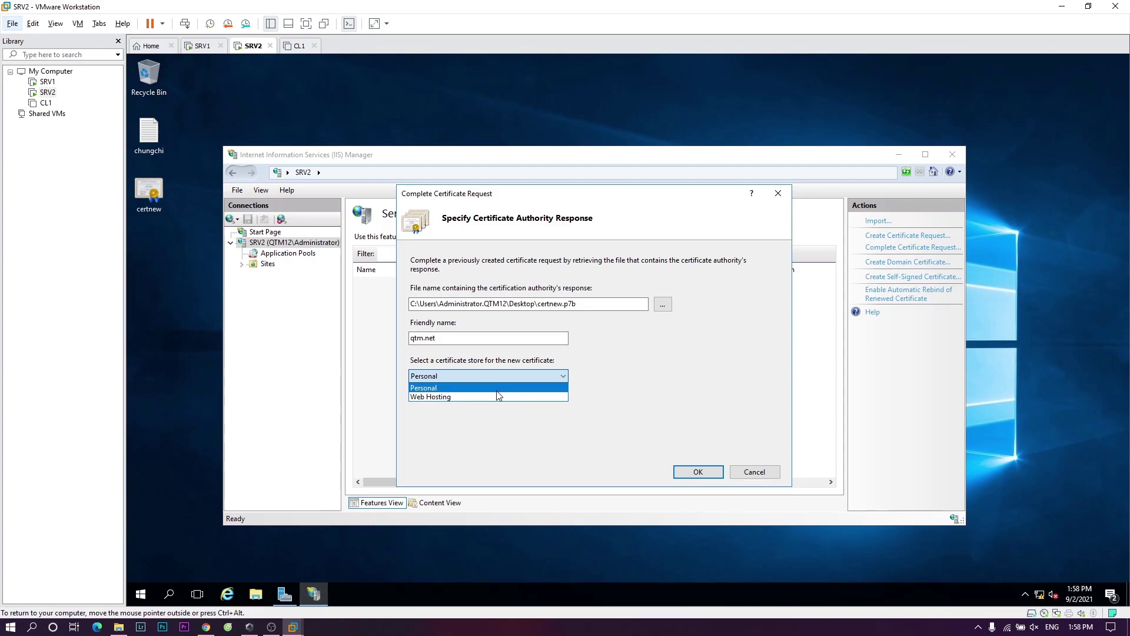
left_click(498, 389)
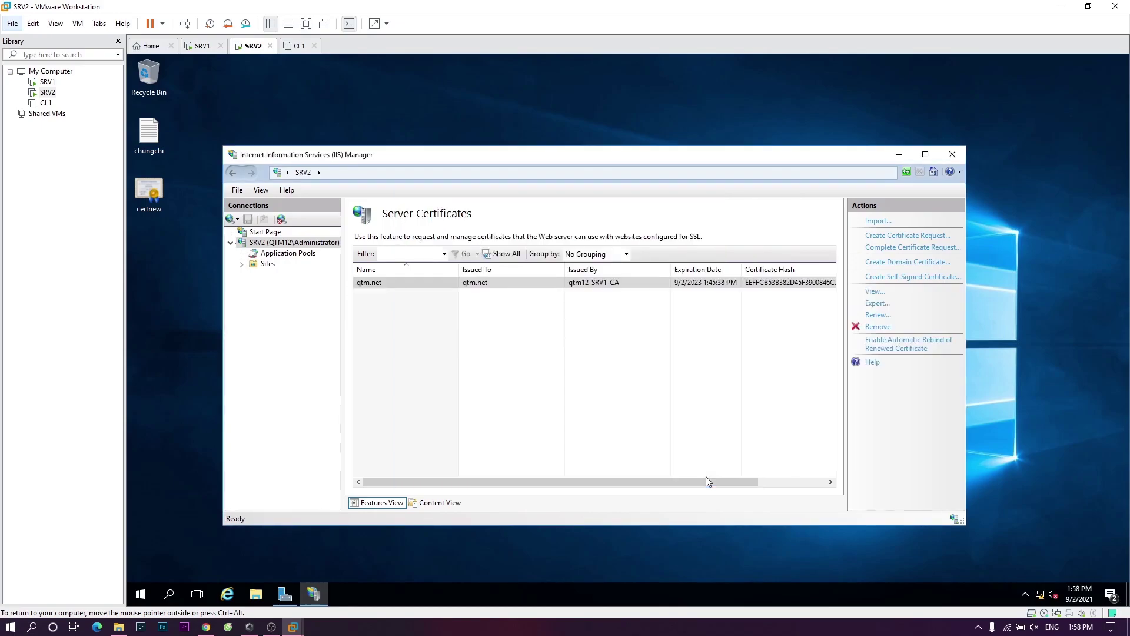
- Maximize IIS Manager, select the qtm.net certificate, and open the qtm.net site under Sites
left_click(925, 154)
left_click(610, 219)
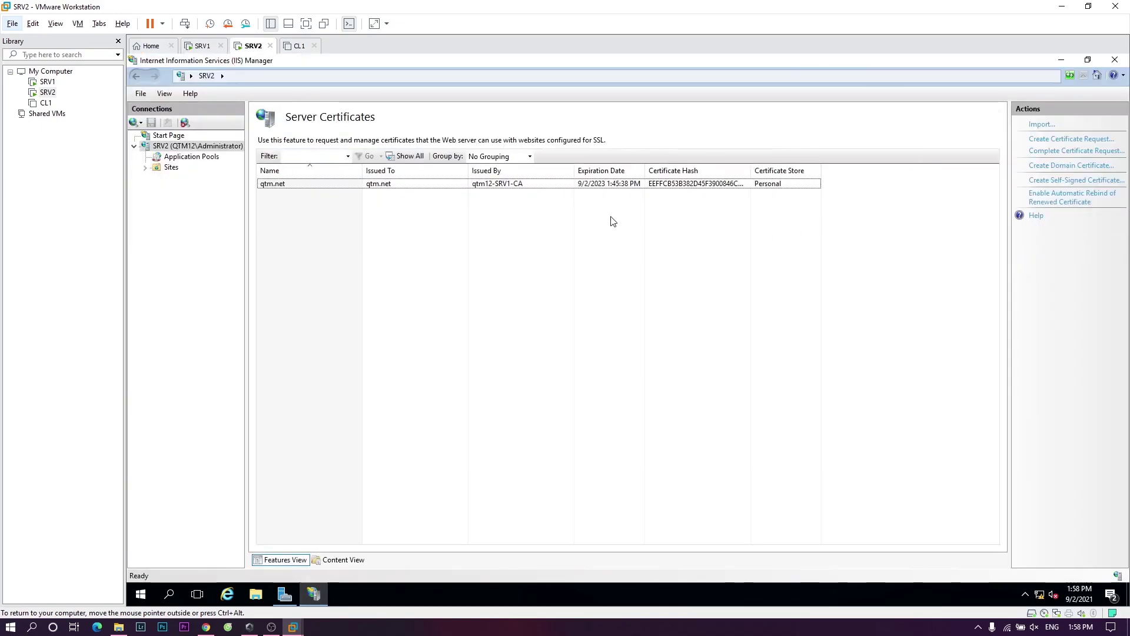
left_click(492, 185)
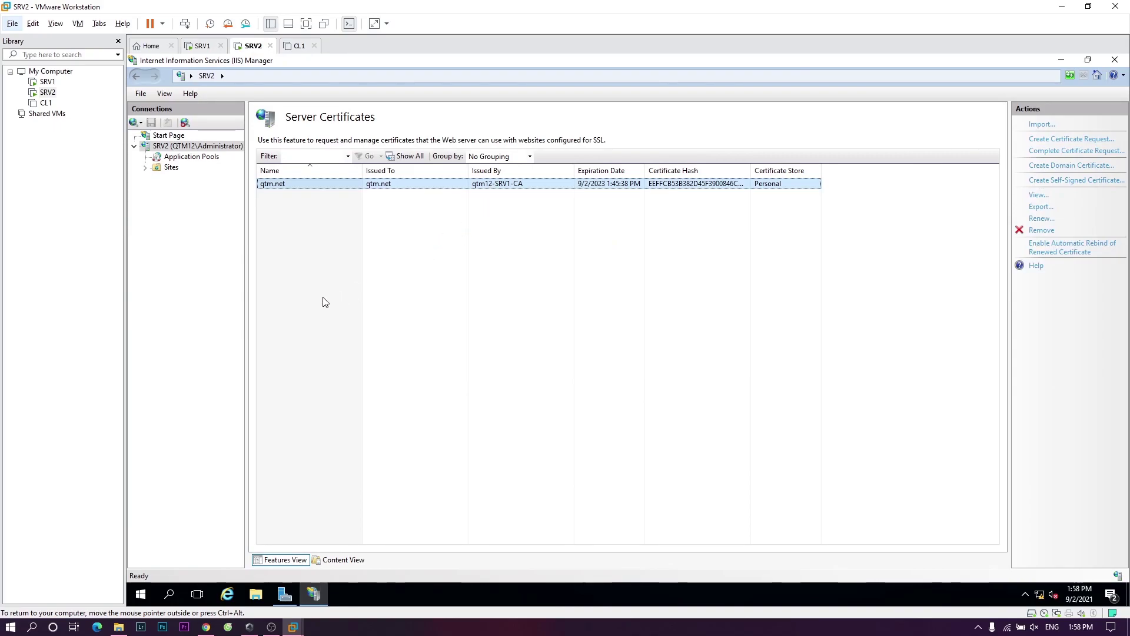
left_click(171, 167)
left_click(145, 168)
left_click(187, 177)
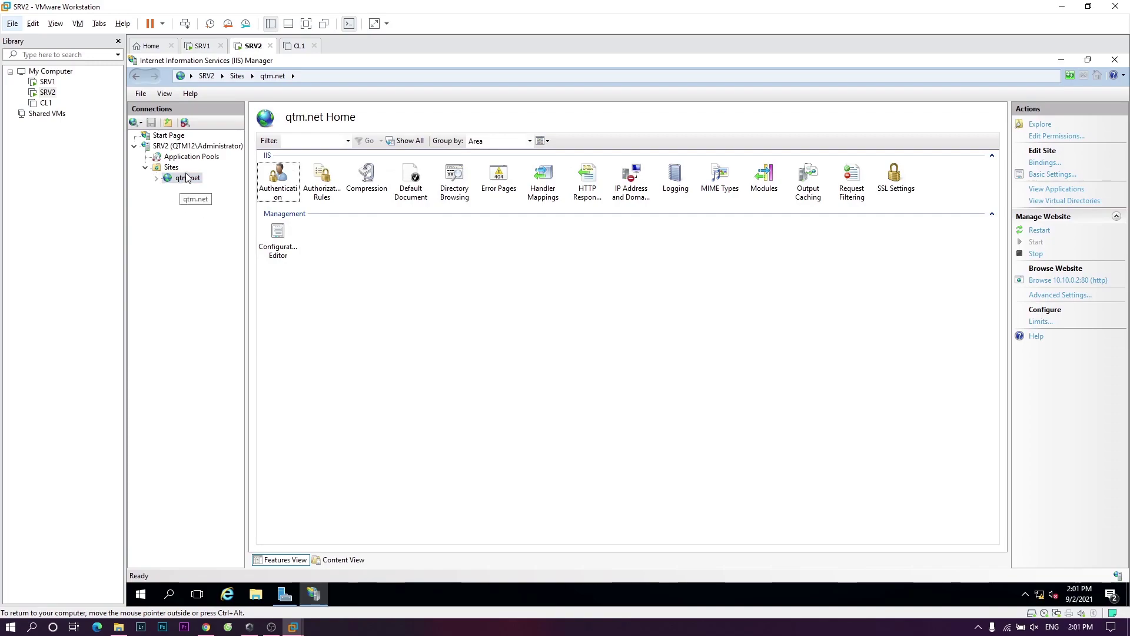
- Open the qtm.net site's bindings and begin adding a new binding
left_click(181, 179)
right_click(182, 177)
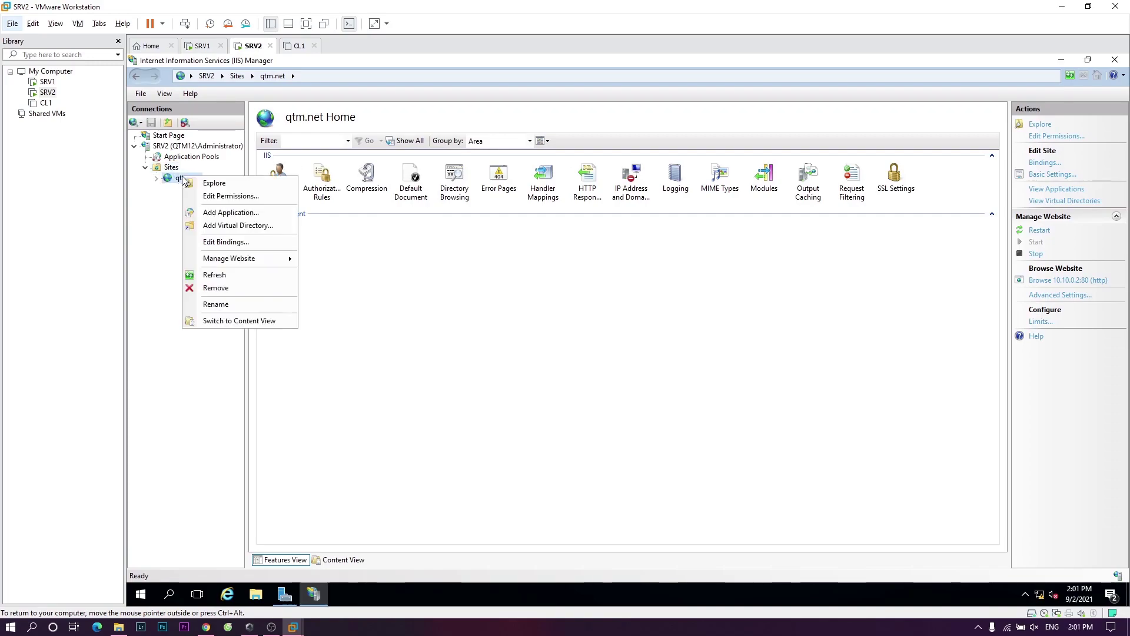
left_click(242, 246)
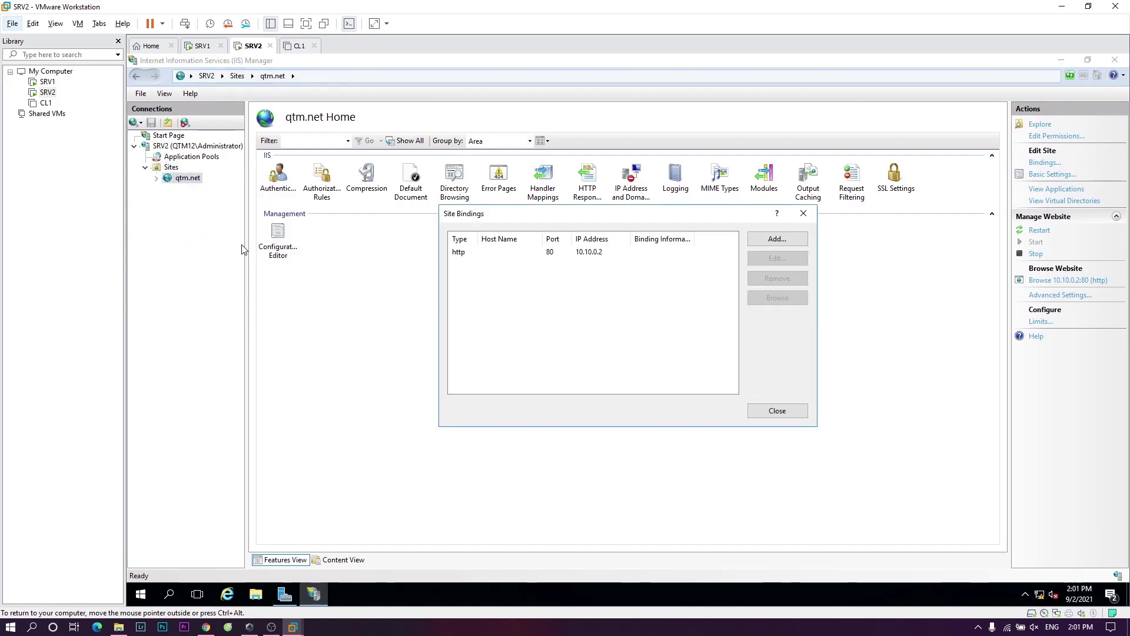
left_click(765, 241)
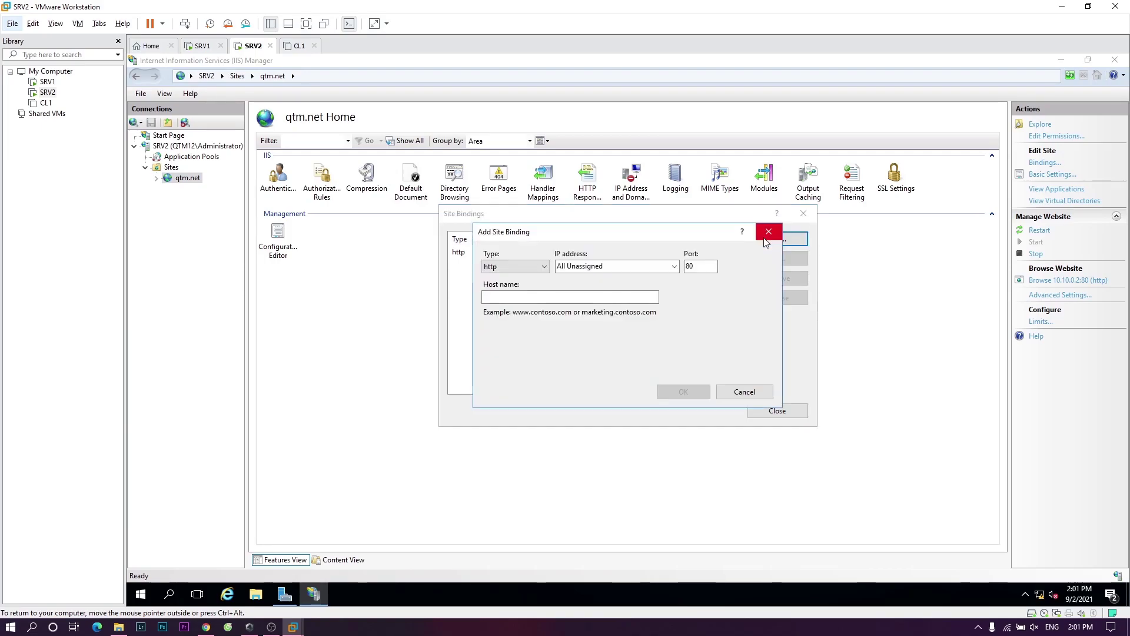
- Add an https binding on 10.10.0.2 using the qtm.net SSL certificate, then close Site Bindings
left_click(521, 267)
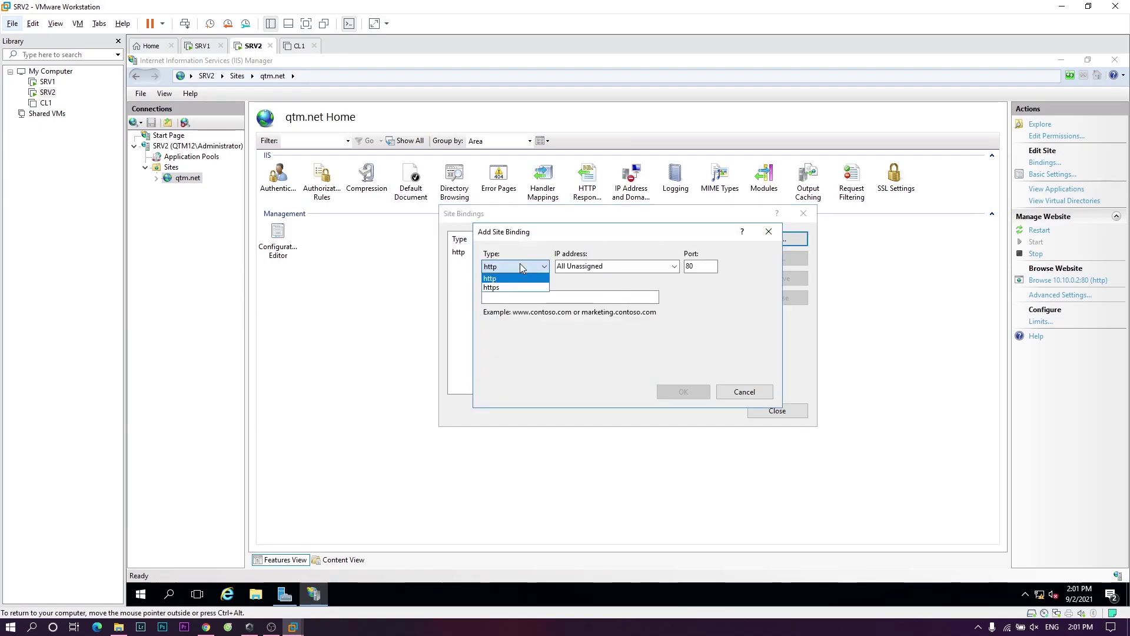
left_click(493, 287)
left_click(675, 266)
left_click(641, 292)
left_click(619, 360)
left_click(565, 381)
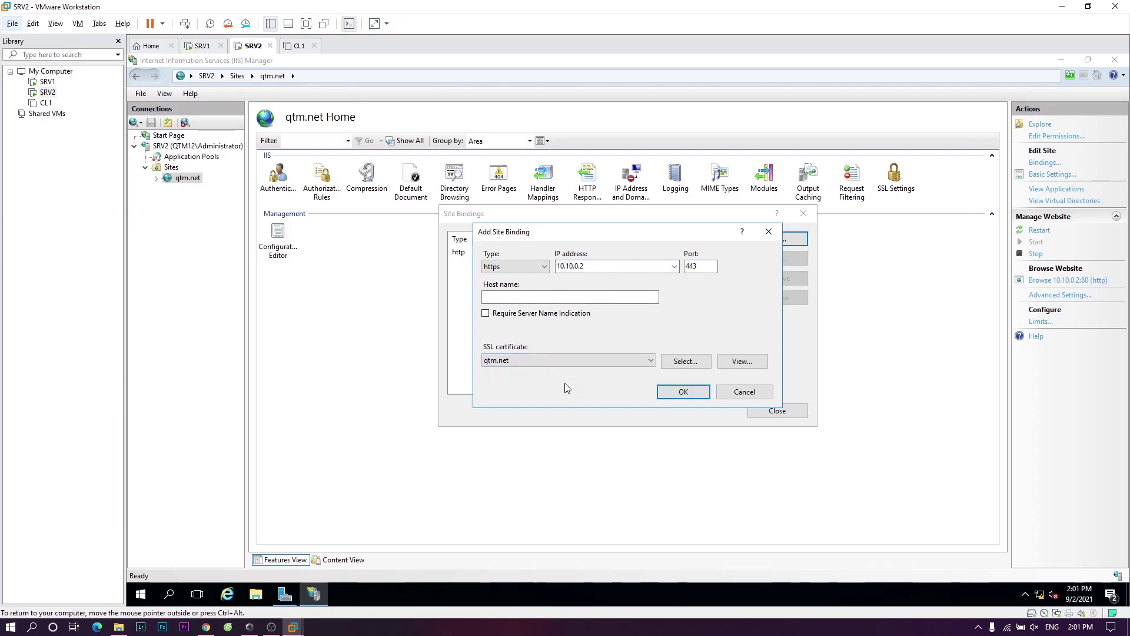
left_click(686, 393)
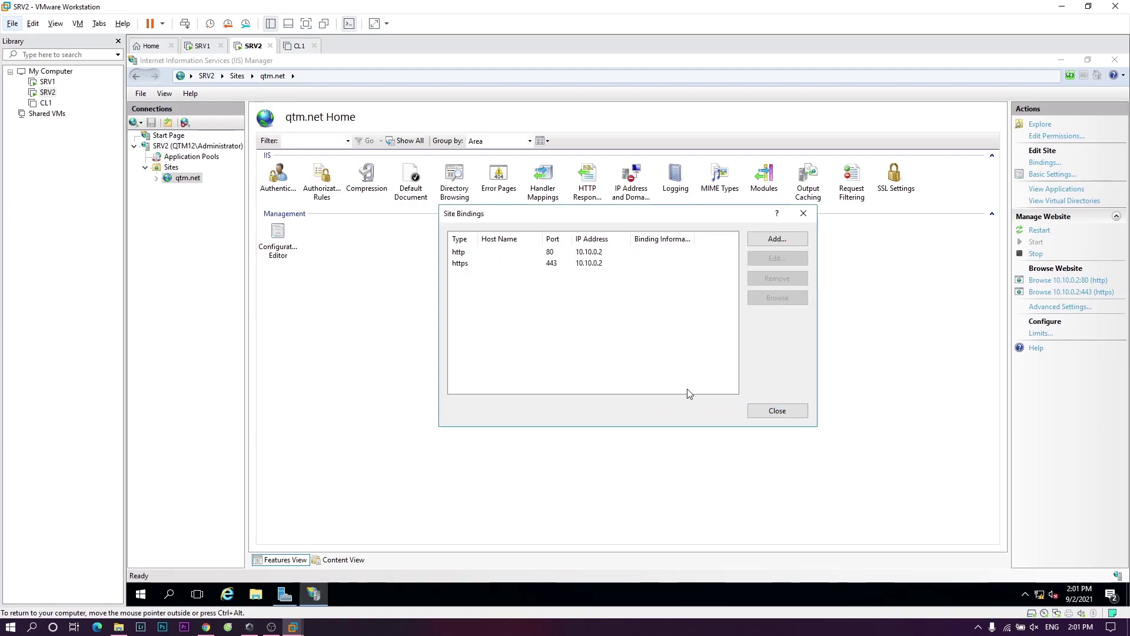
left_click(774, 410)
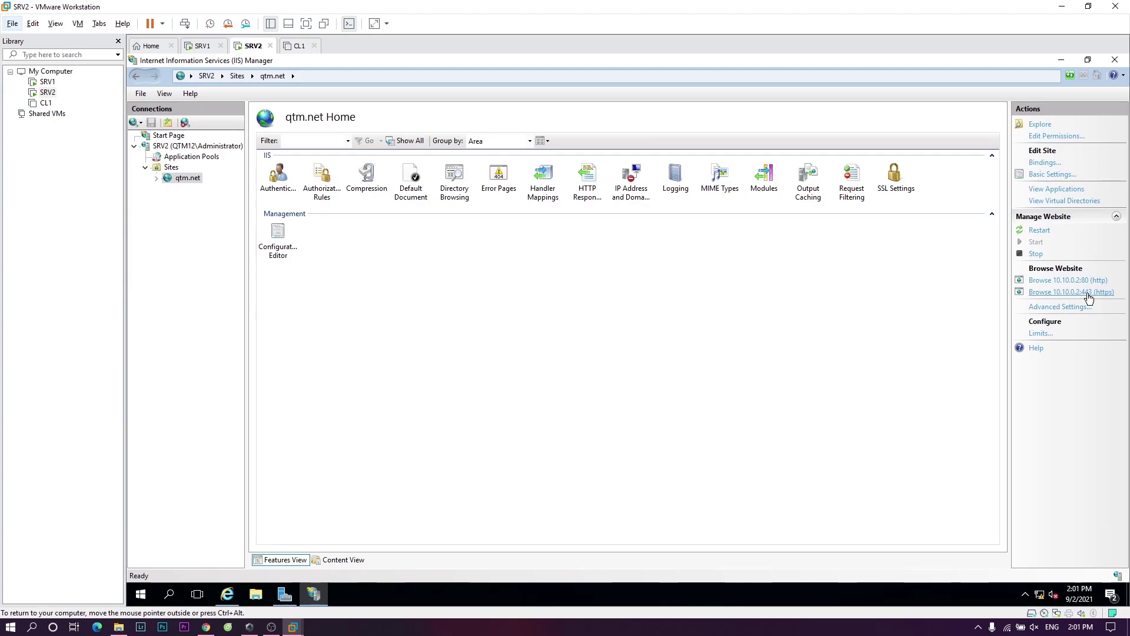
left_click(220, 597)
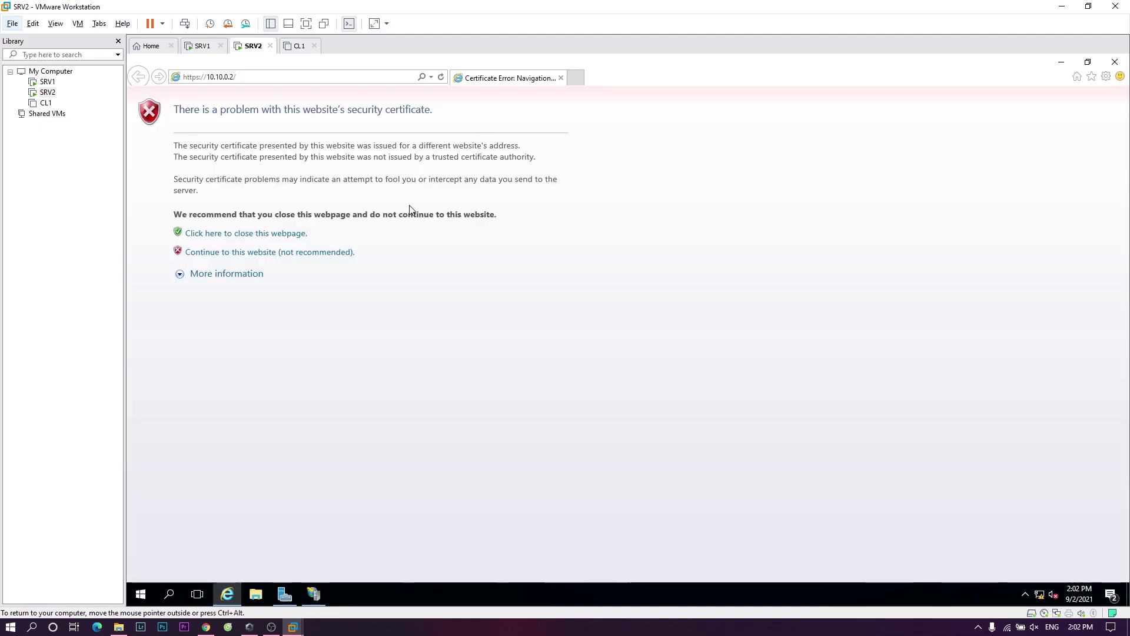
left_click(430, 79)
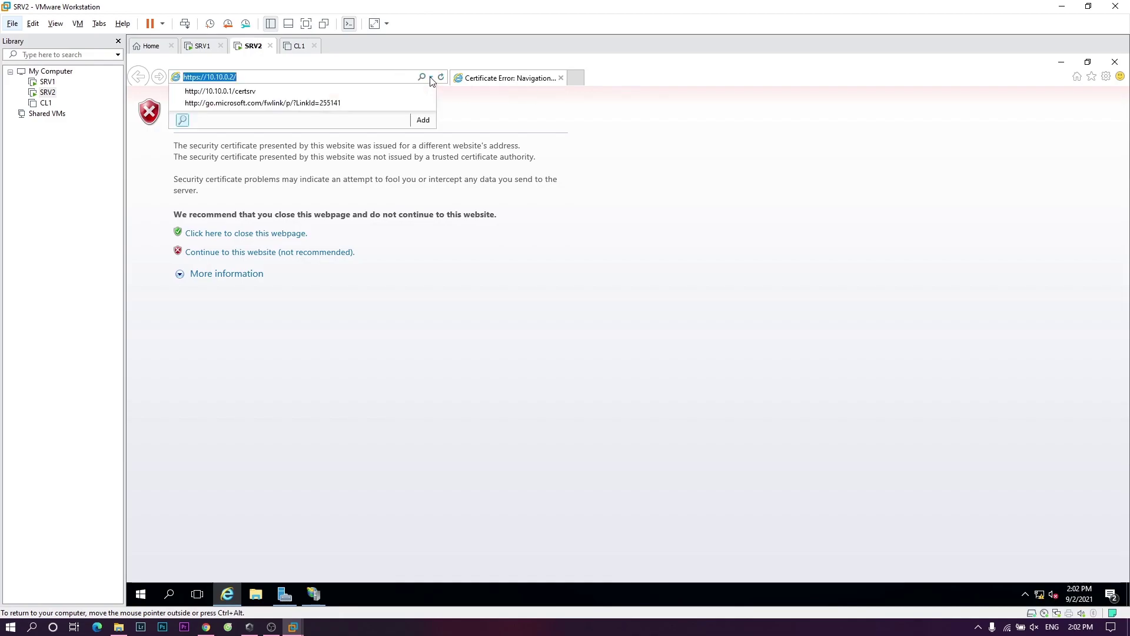
left_click(431, 78)
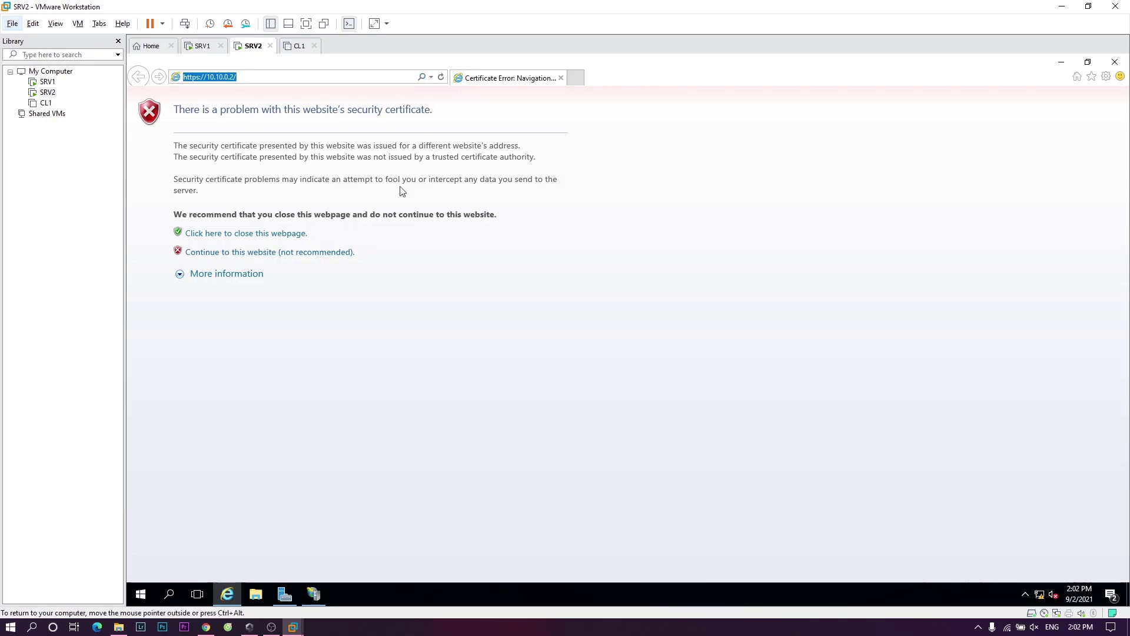
key("Return")
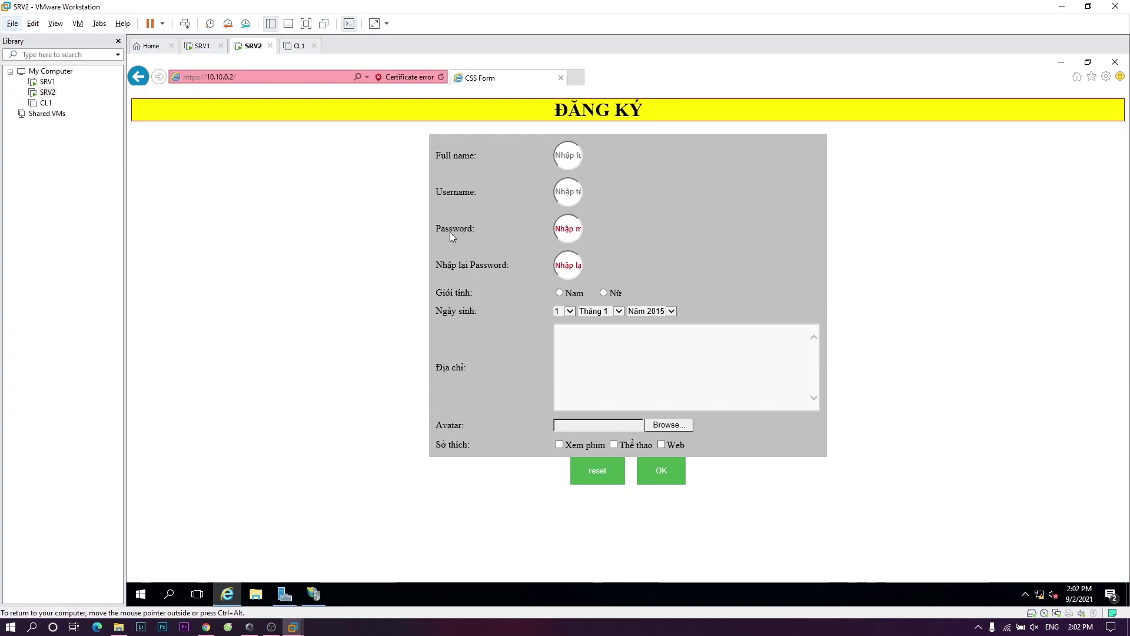
left_click(409, 77)
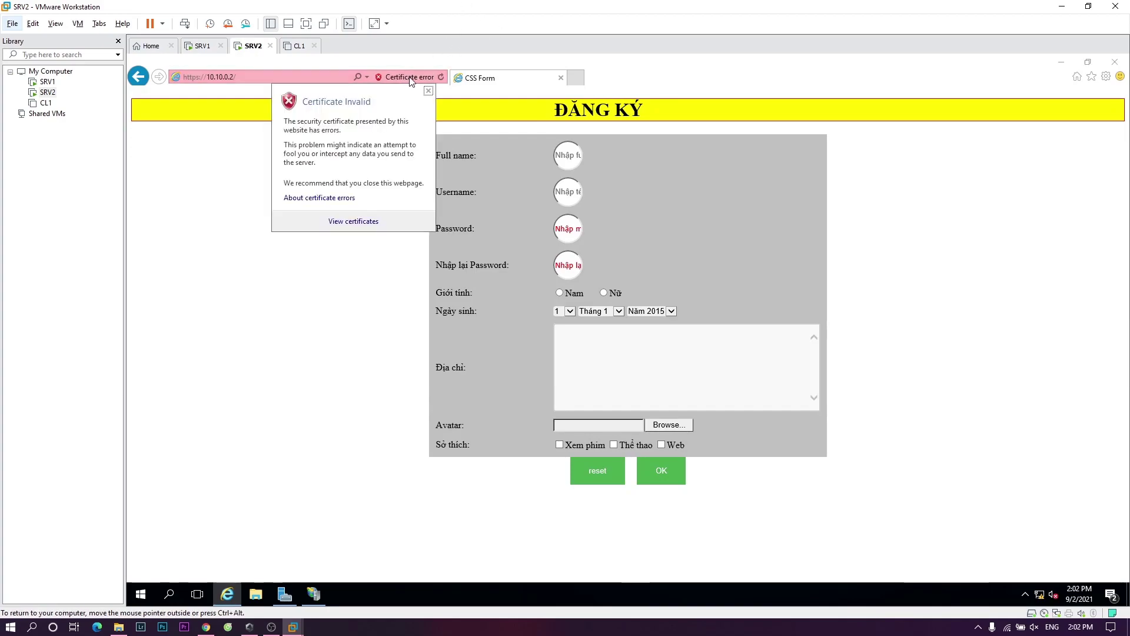
left_click(410, 80)
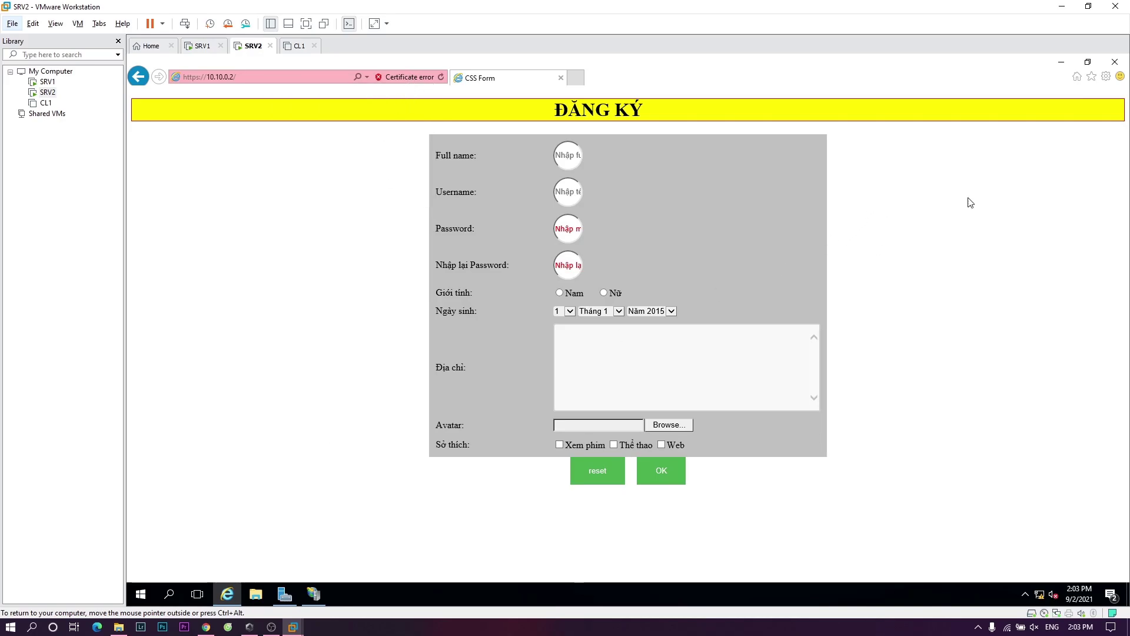
- Minimize Internet Explorer and IIS Manager, then bring up the Run prompt
left_click(1060, 63)
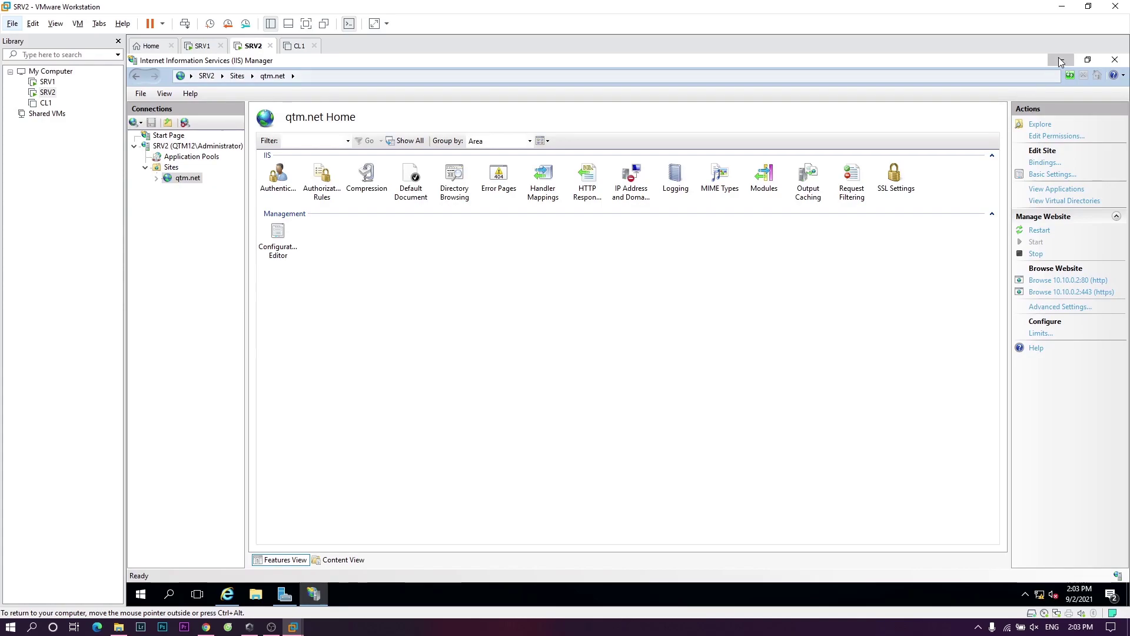
left_click(1060, 59)
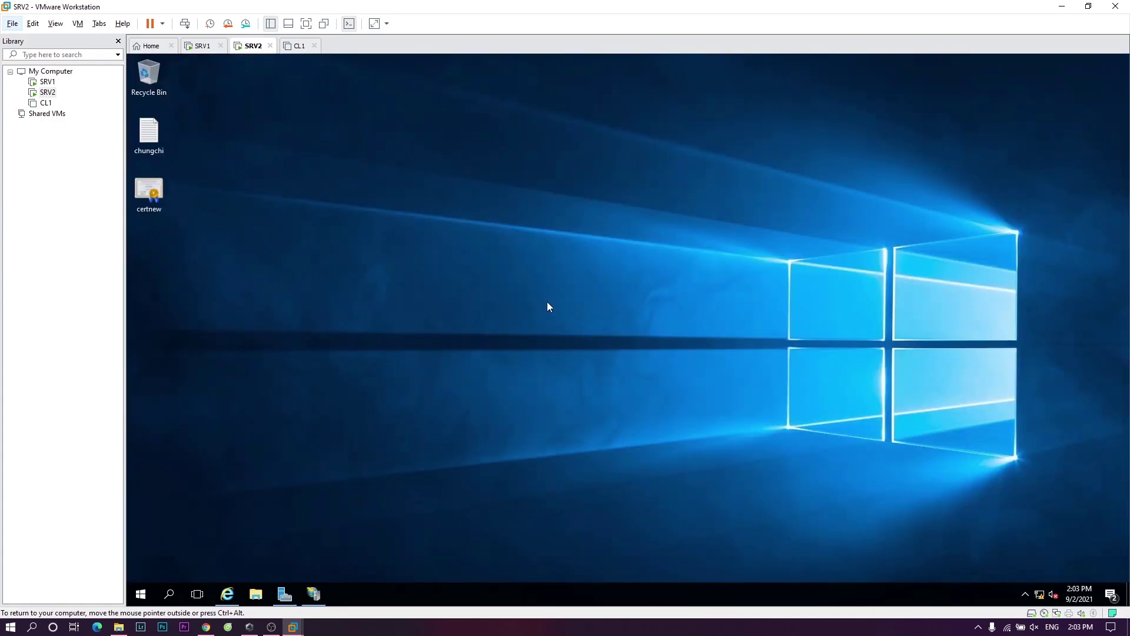
key("super+r")
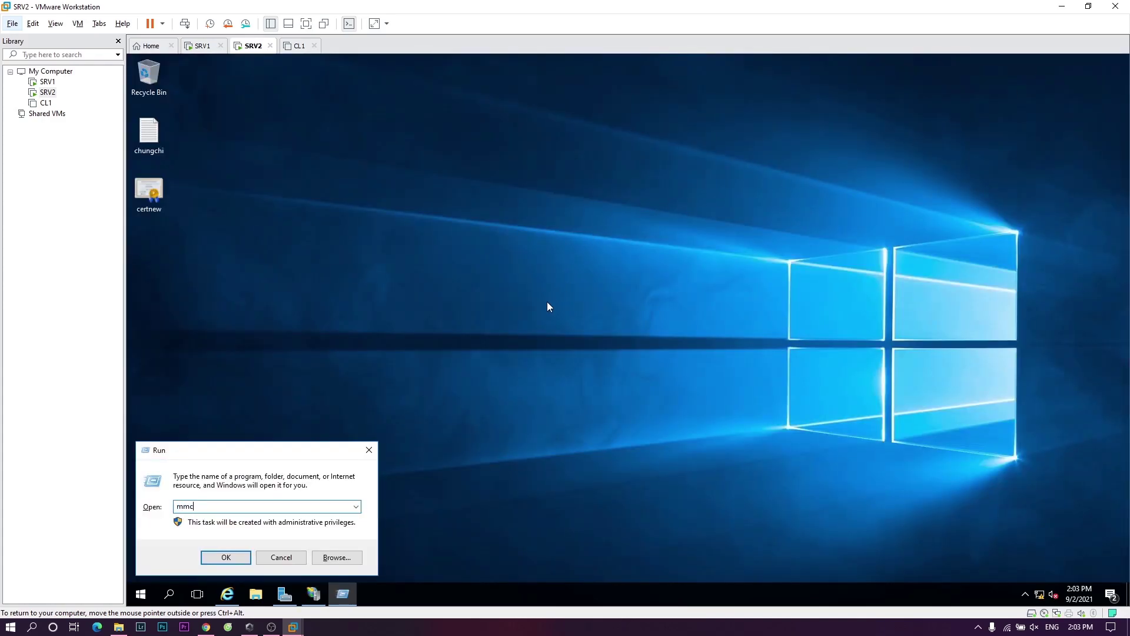
- Launch mmc and add the Certificates snap-in for My user account to Console Root
type("mmc")
key("Return")
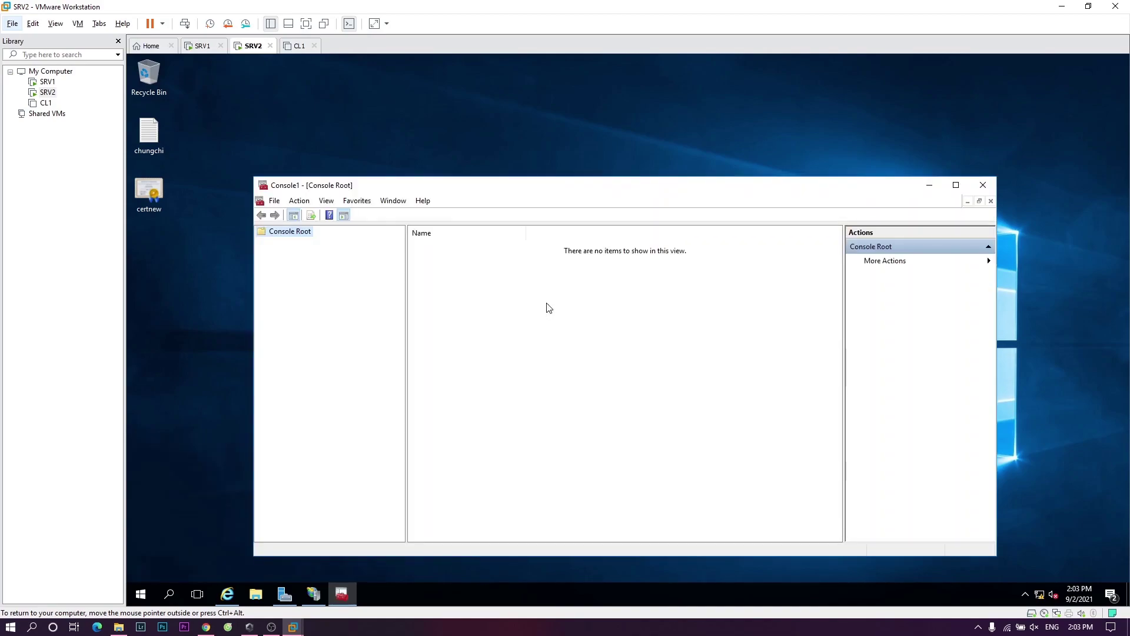
left_click(274, 200)
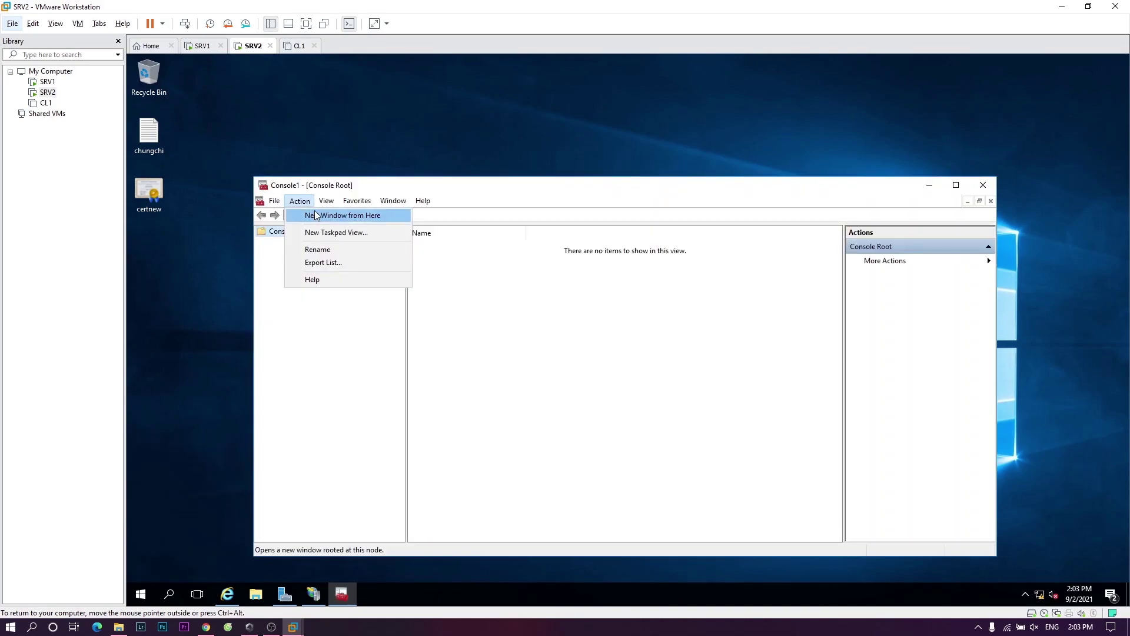
left_click(292, 271)
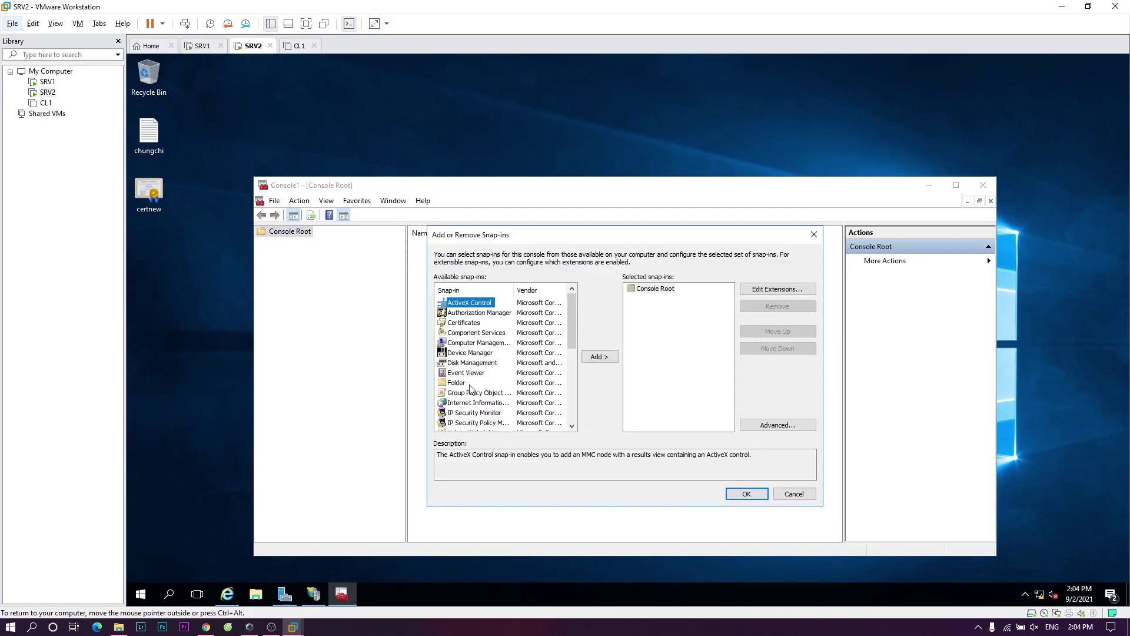
left_click(461, 324)
left_click(598, 356)
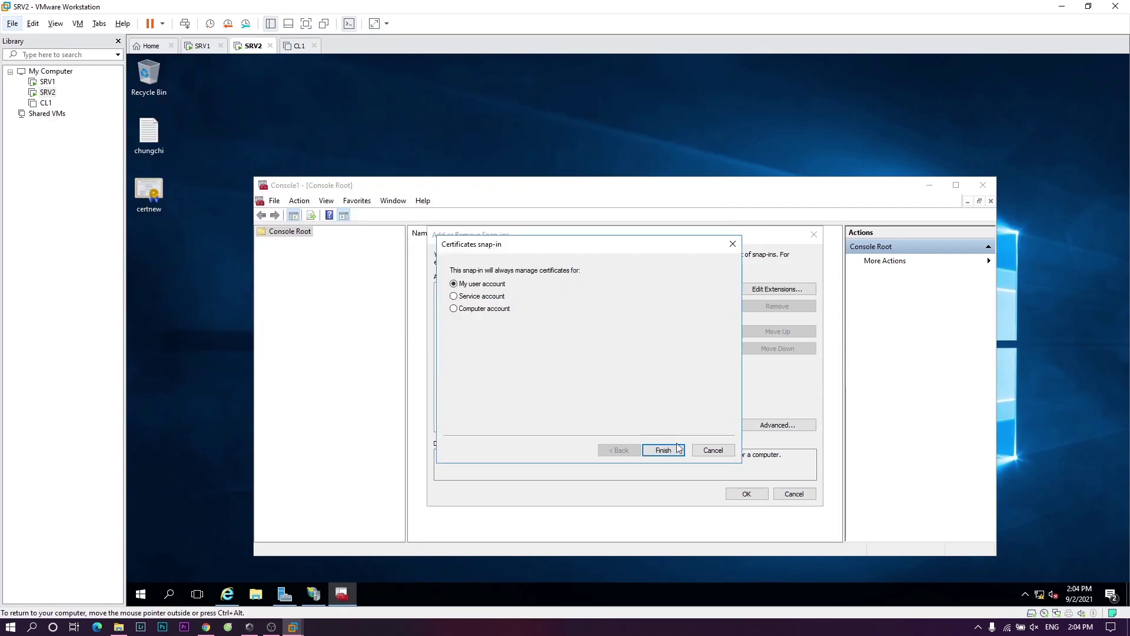
left_click(679, 451)
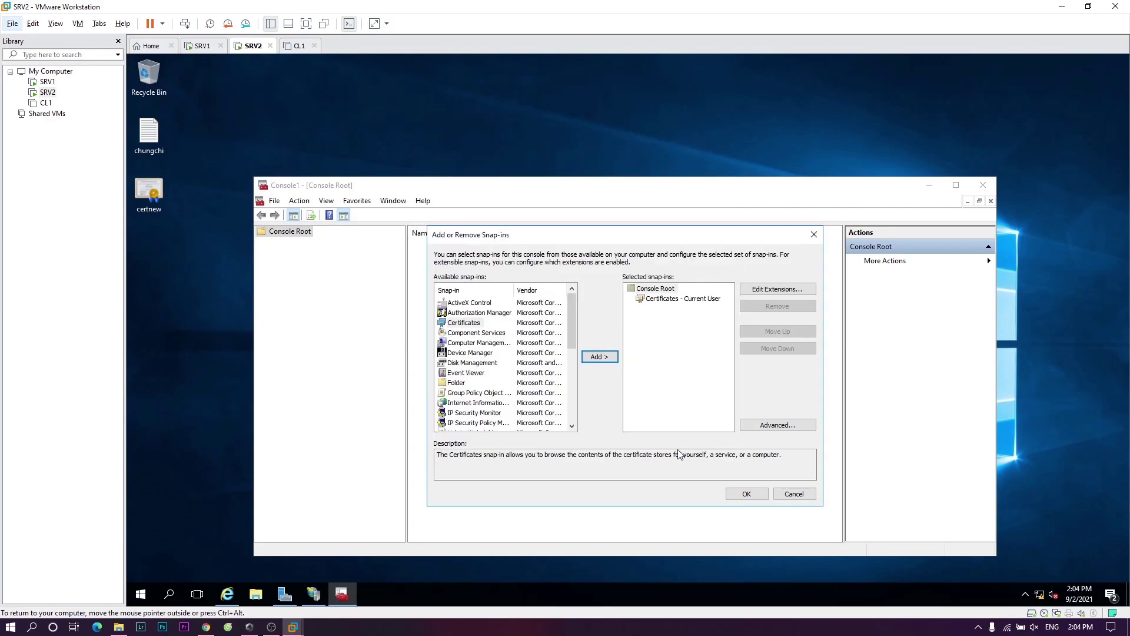
left_click(742, 494)
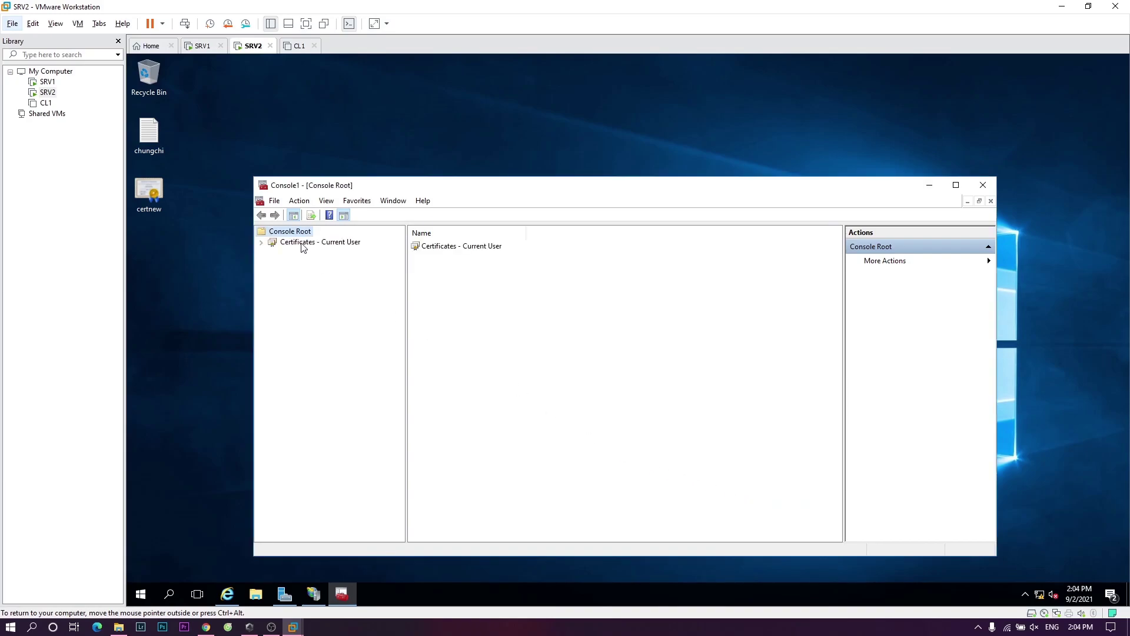
left_click(301, 244)
- Start the Certificate Import Wizard on Trusted Root Certification Authorities > Certificates
left_click(260, 242)
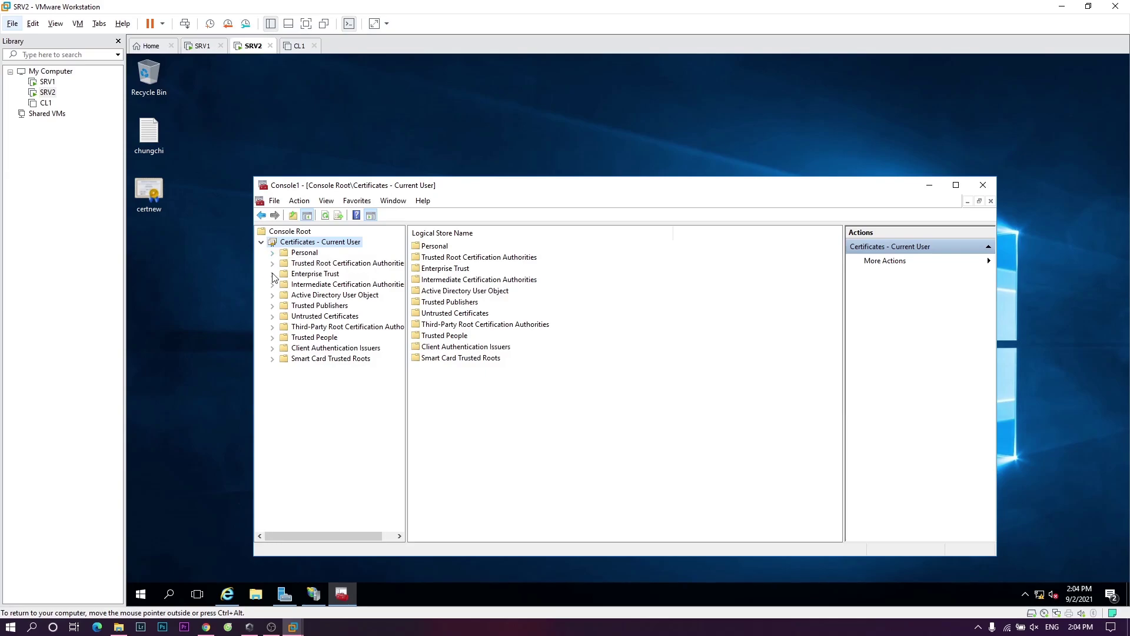
left_click(298, 275)
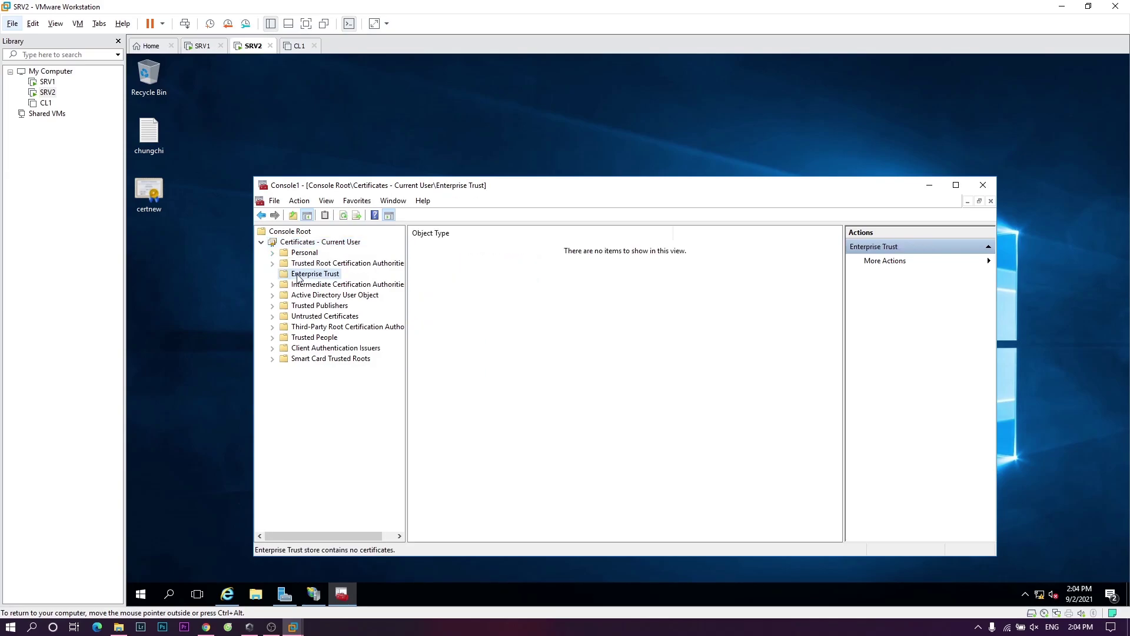
left_click(275, 265)
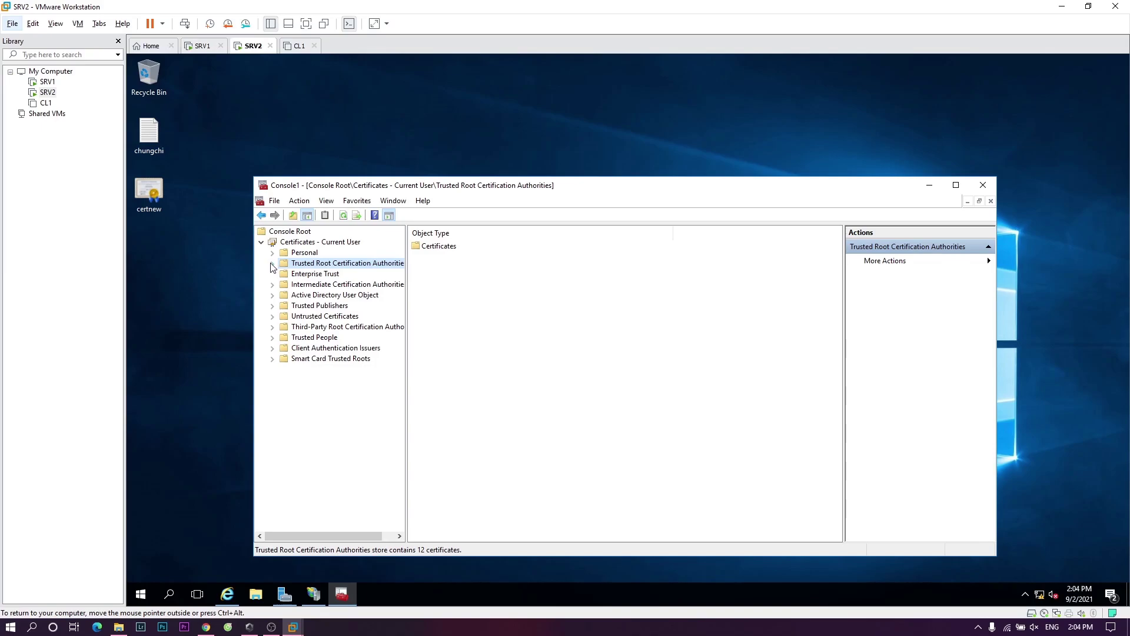
left_click(271, 263)
left_click(318, 276)
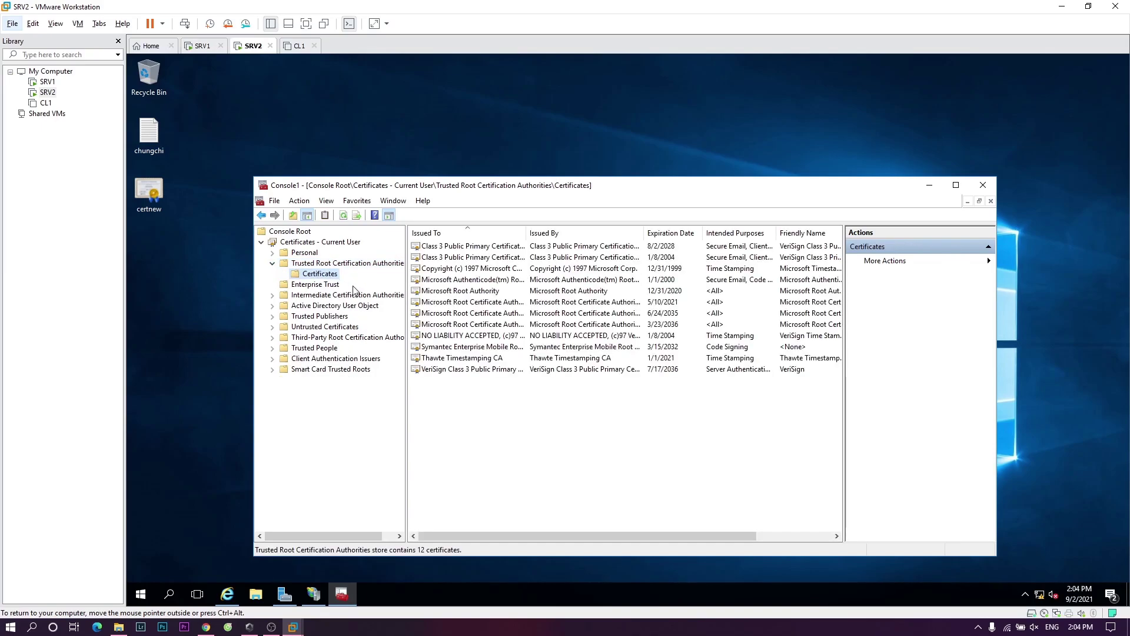
right_click(471, 391)
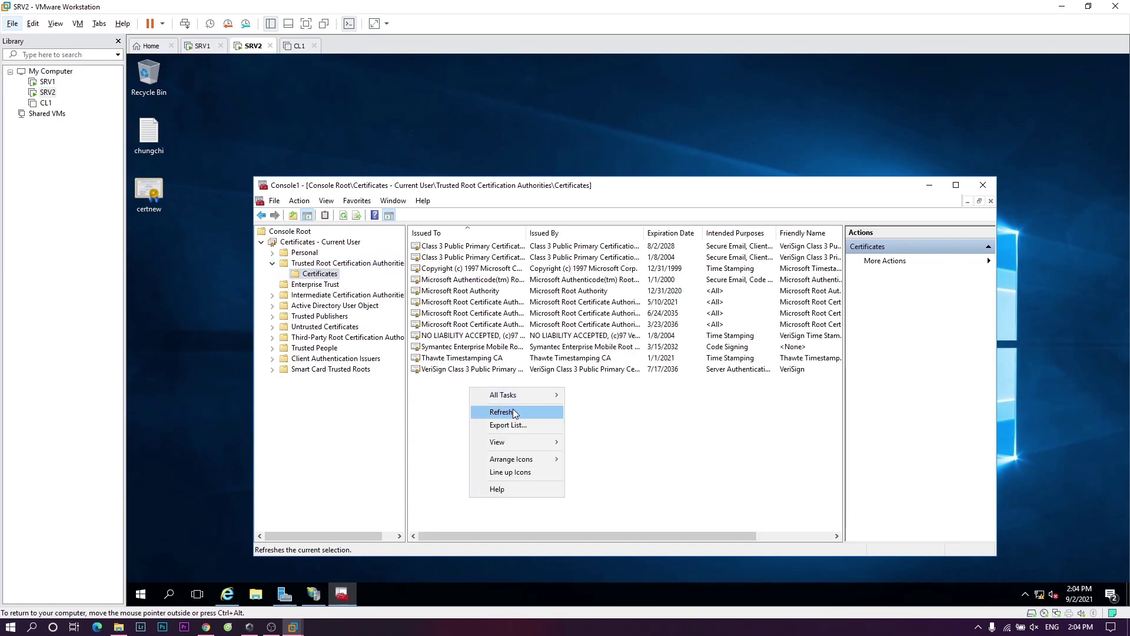
mouse_move(543, 399)
left_click(598, 395)
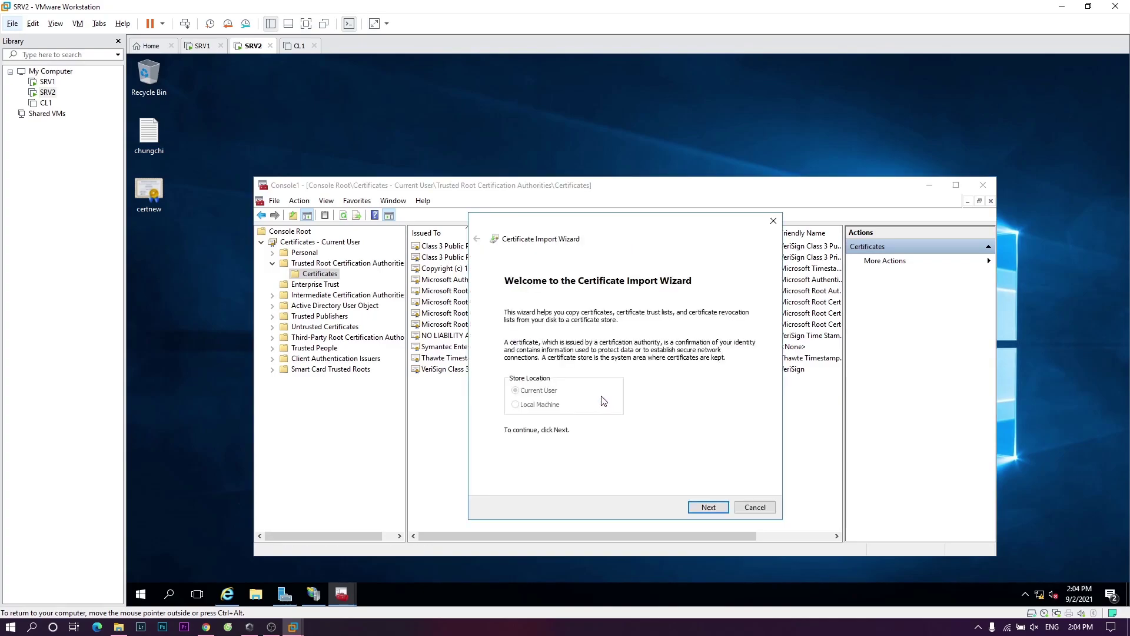
left_click(704, 507)
- Choose Desktop\certnew.p7b as the import file, with all file types shown
left_click(730, 331)
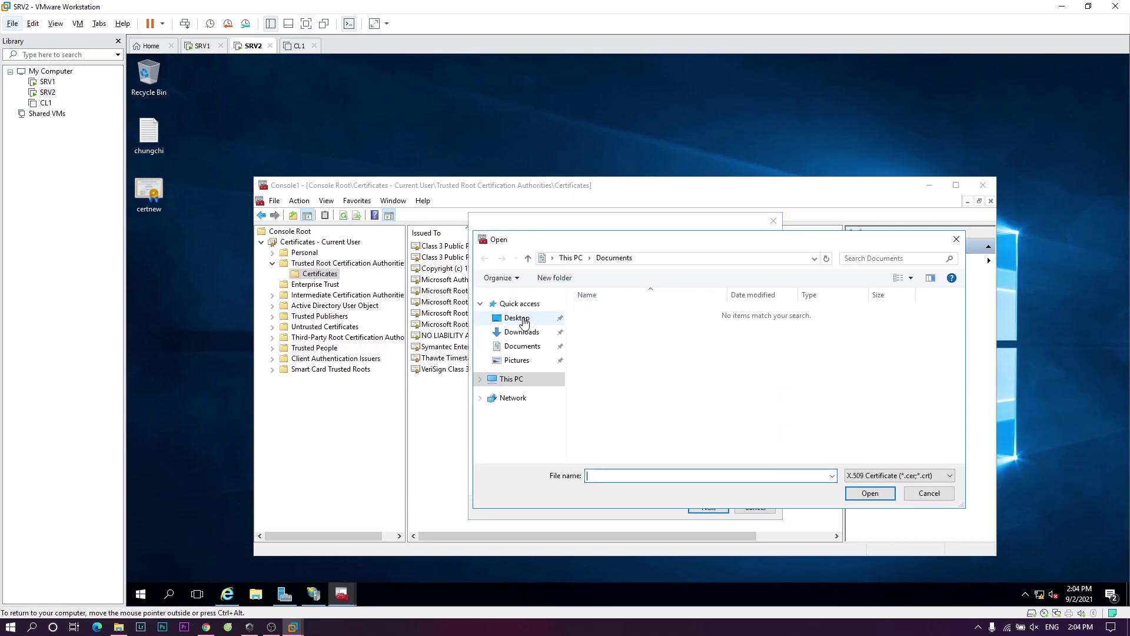
left_click(517, 318)
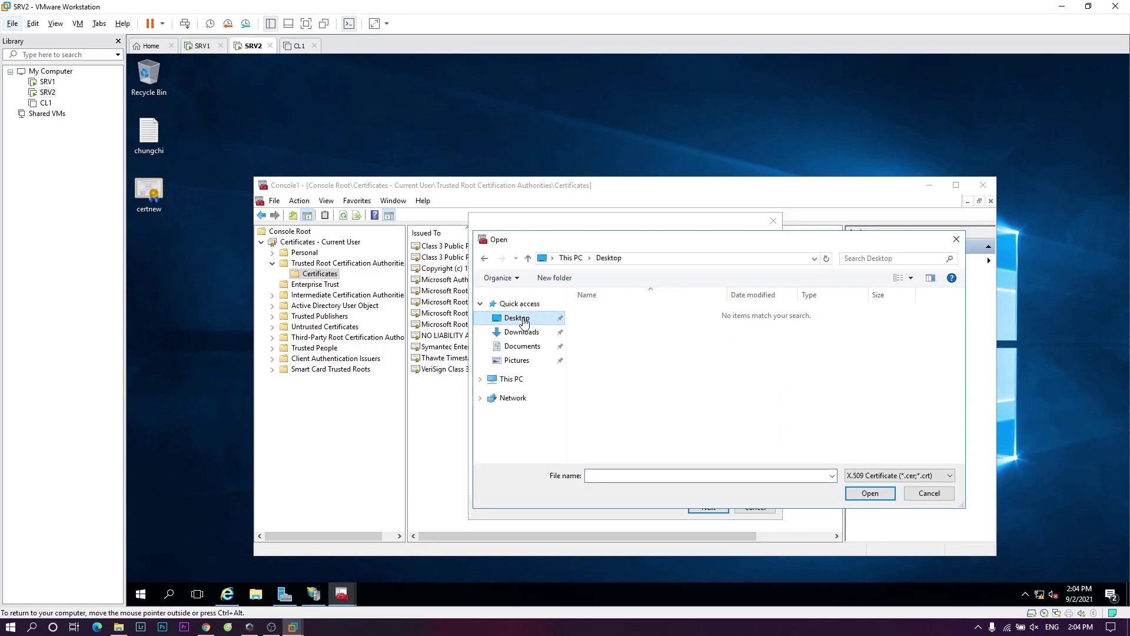
left_click(926, 476)
left_click(875, 541)
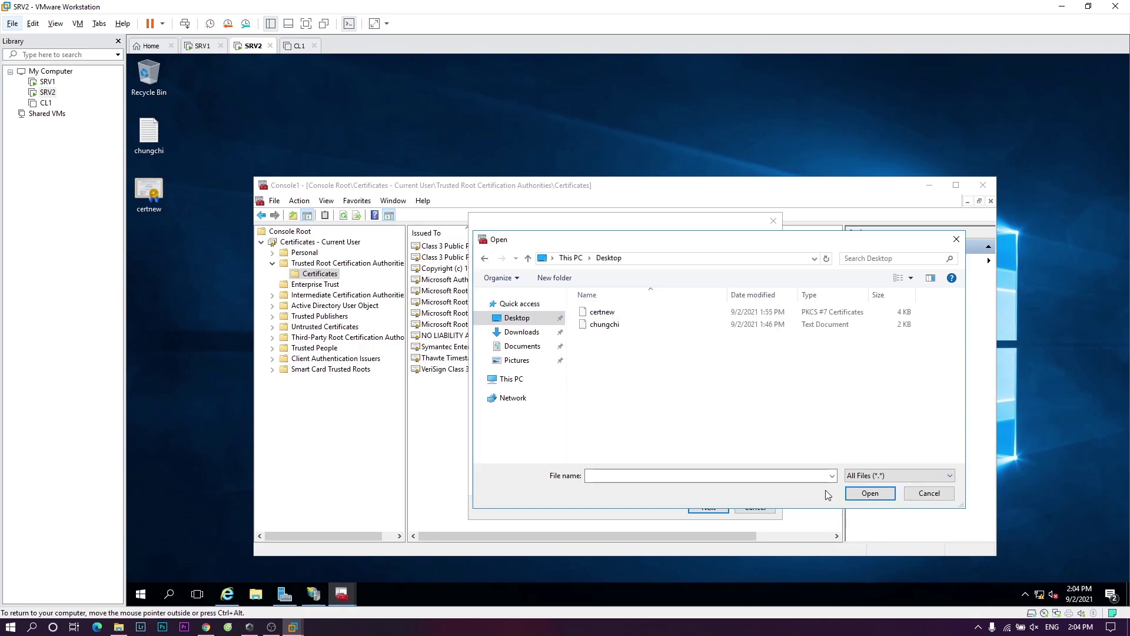
left_click(624, 313)
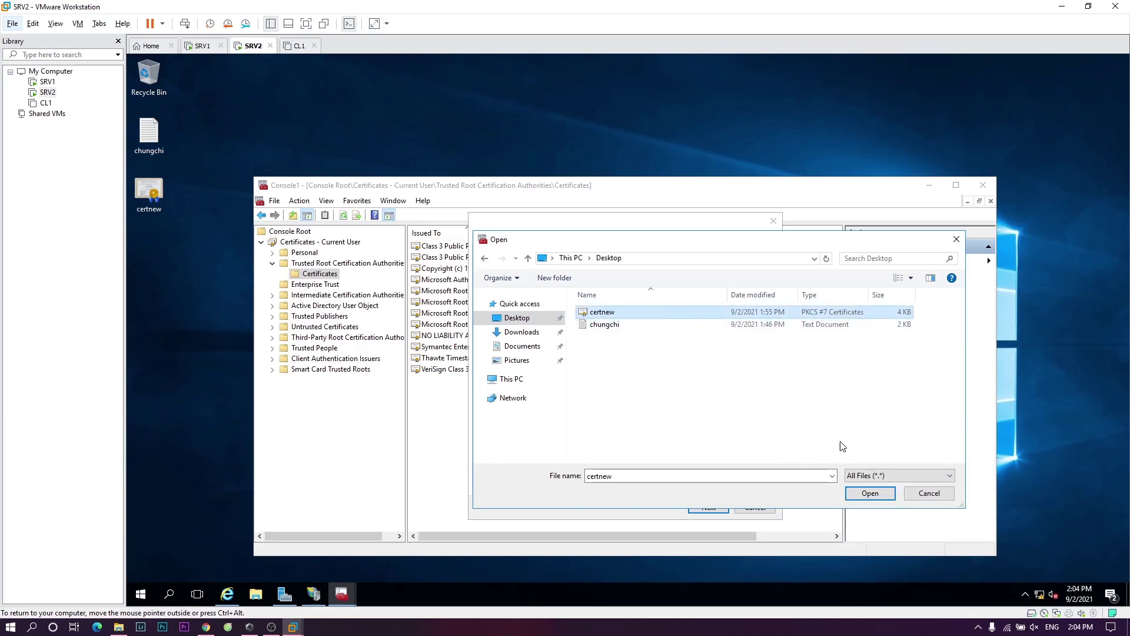
left_click(870, 493)
- Import into the trusted root store, accepting qtm12-SRV1-CA and qtm.net, then minimize the console
left_click(725, 505)
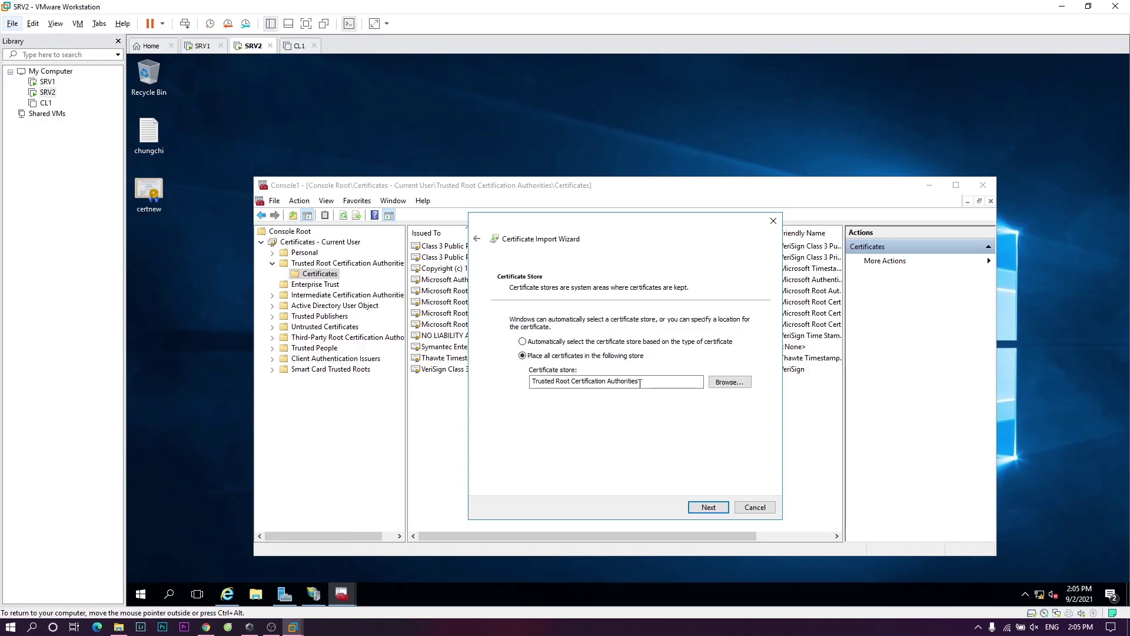
left_click(720, 508)
left_click(716, 507)
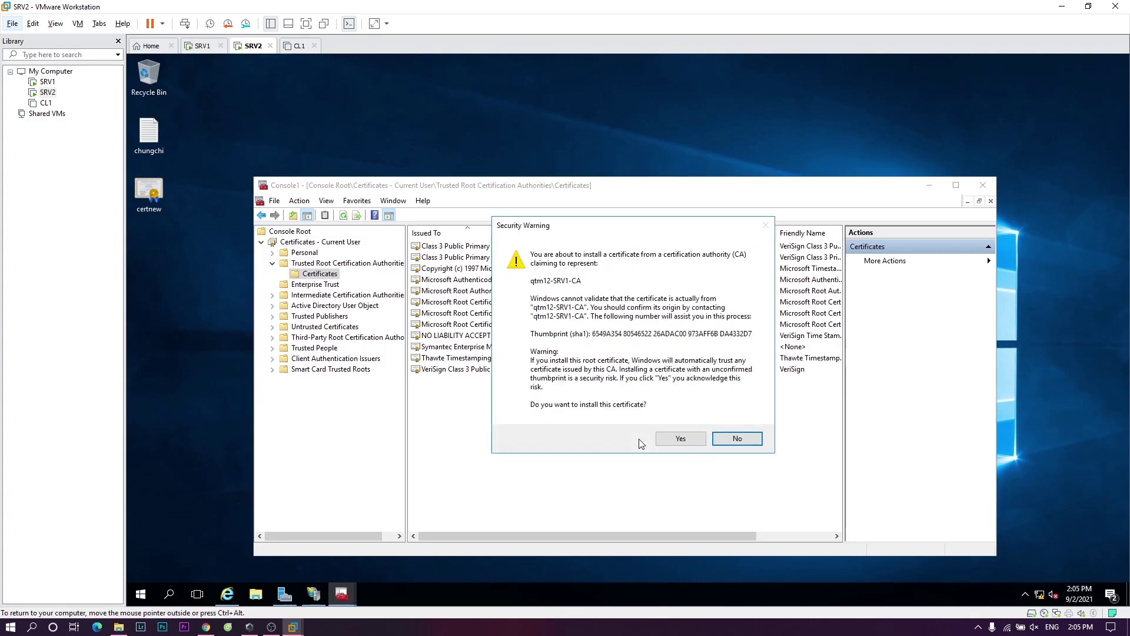
left_click(677, 441)
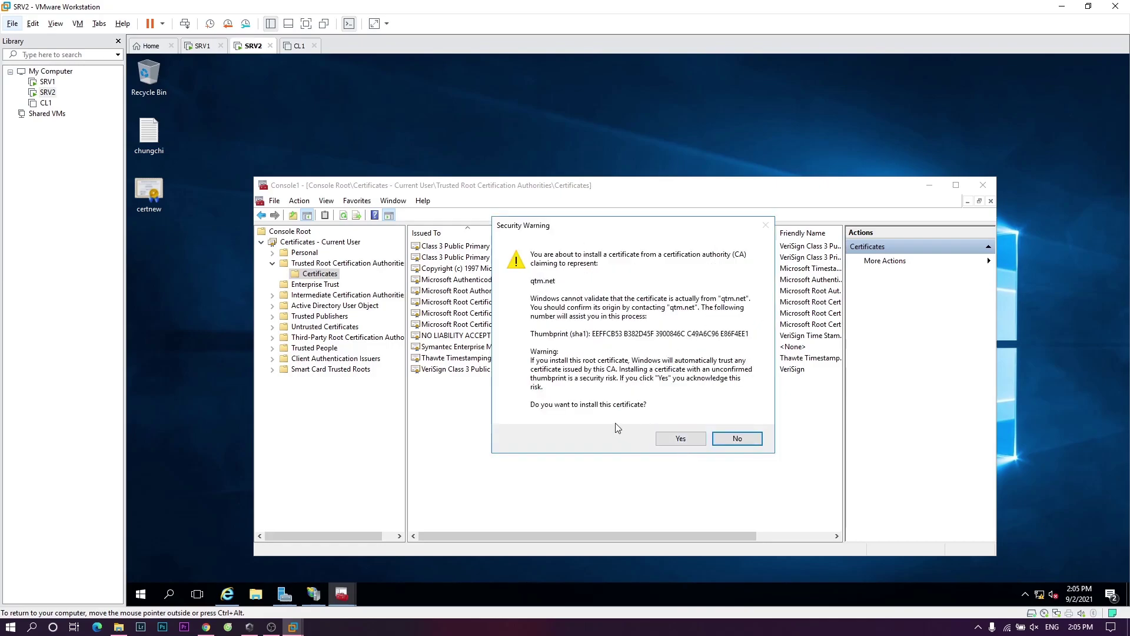
left_click(681, 439)
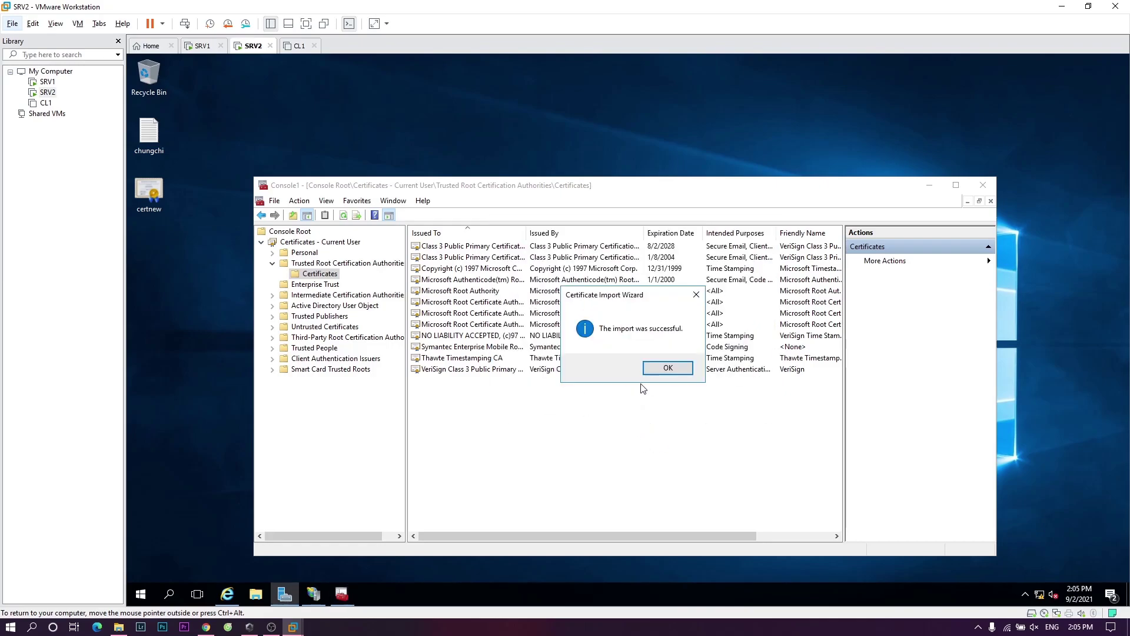
left_click(660, 368)
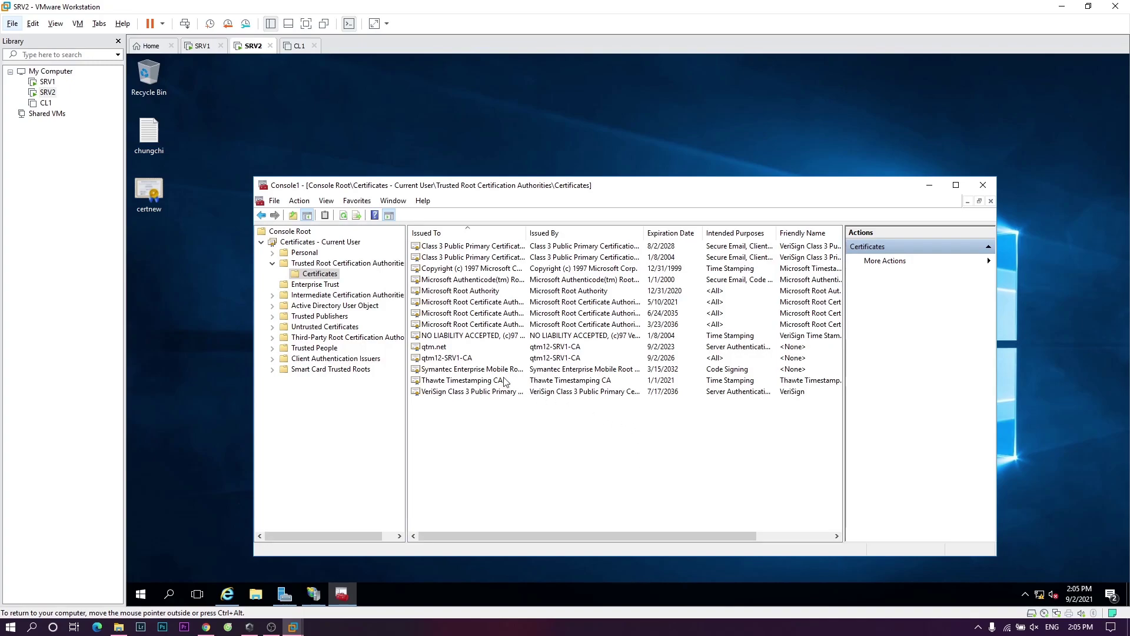
left_click(463, 347)
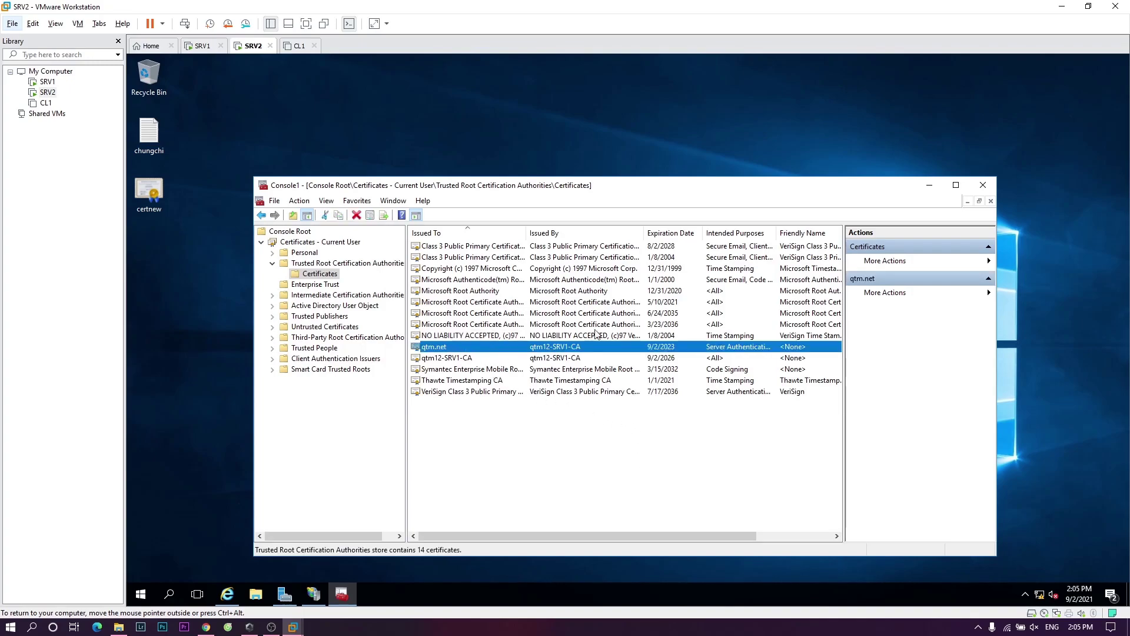
left_click(928, 185)
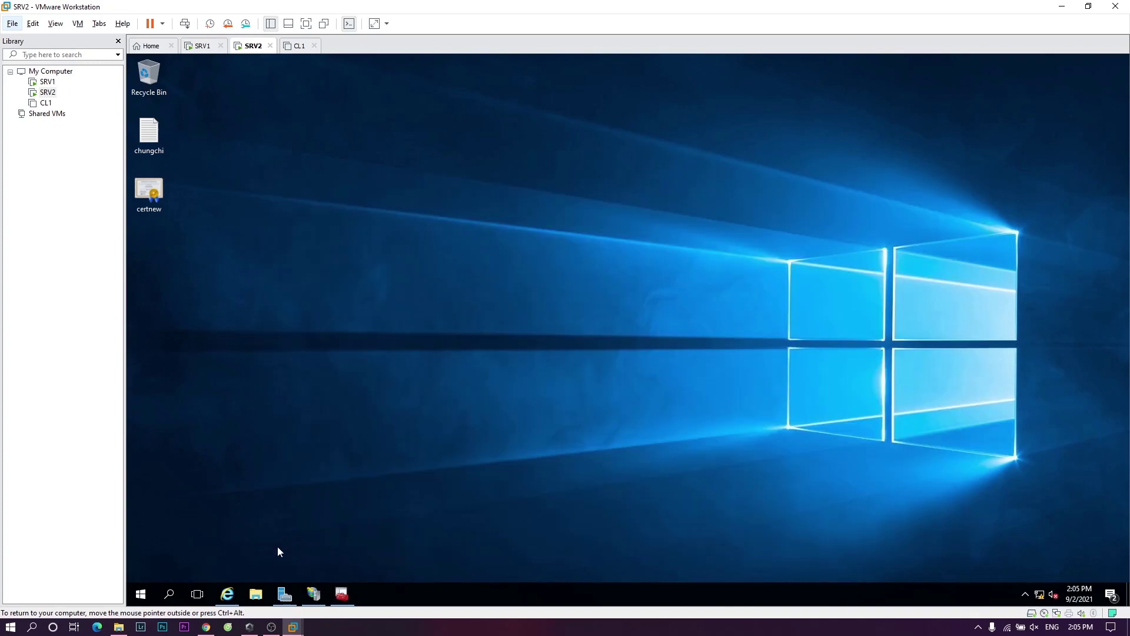
left_click(235, 591)
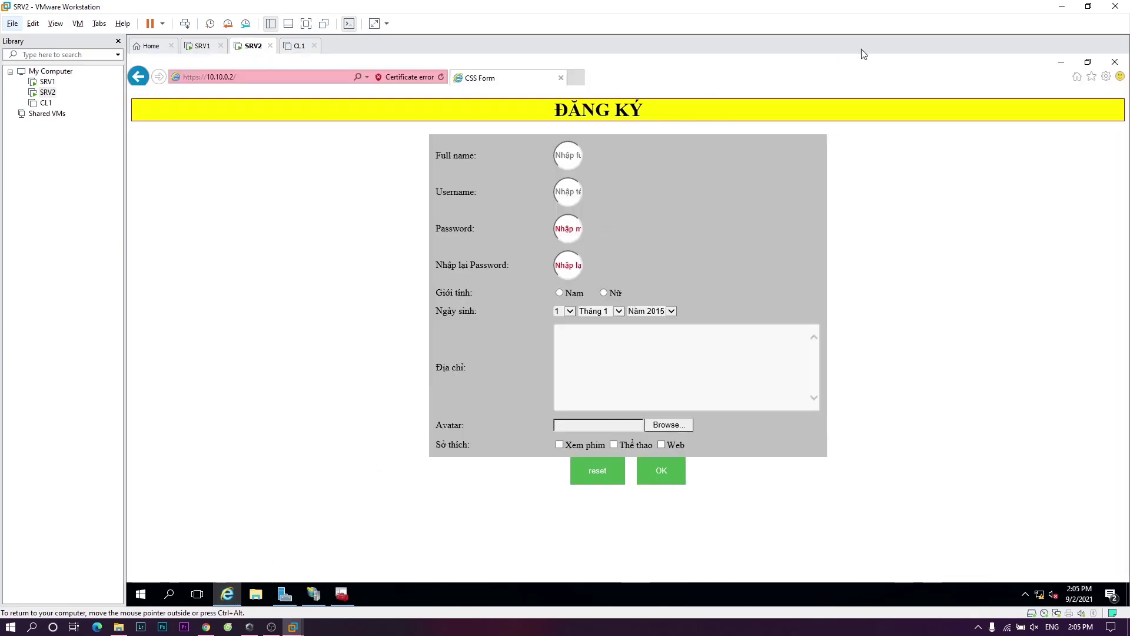
left_click(1061, 61)
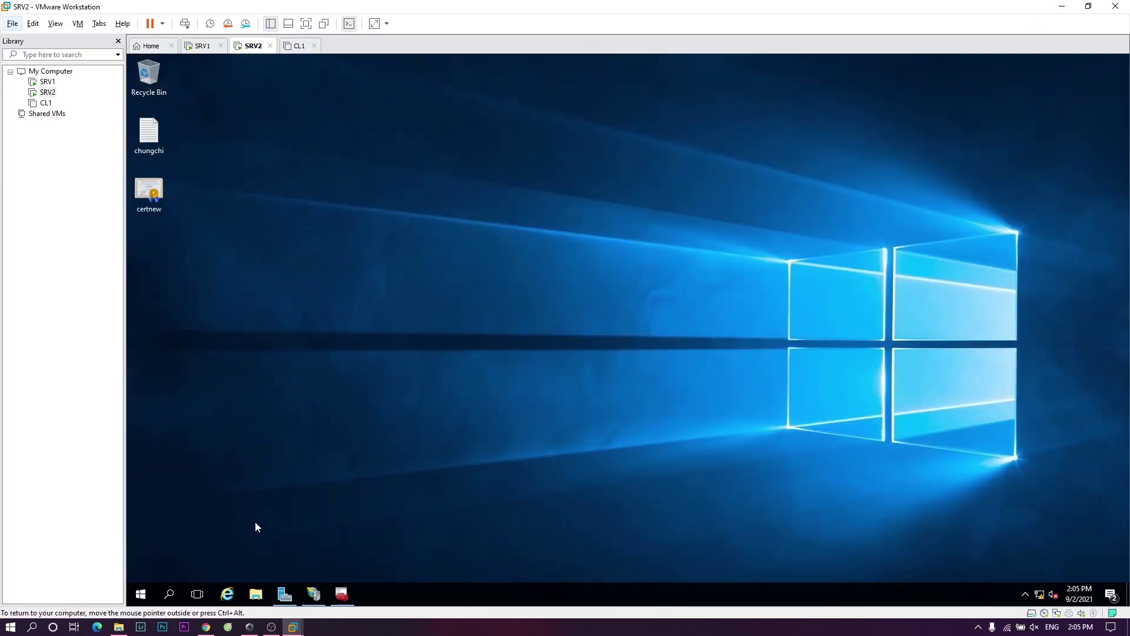
left_click(227, 594)
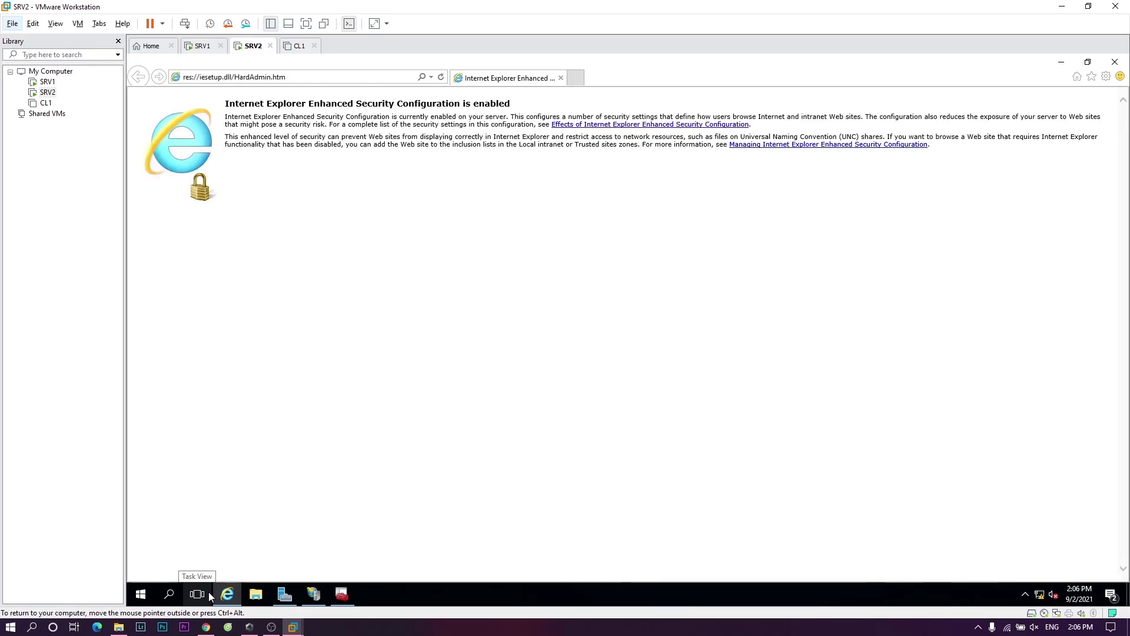
mouse_move(238, 592)
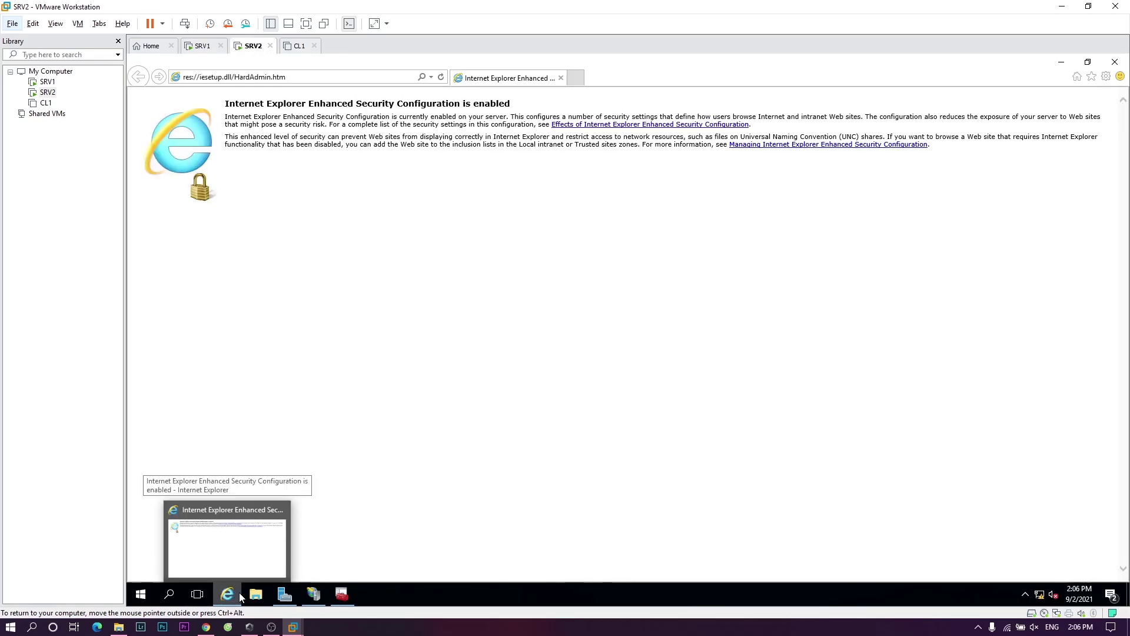
left_click(322, 76)
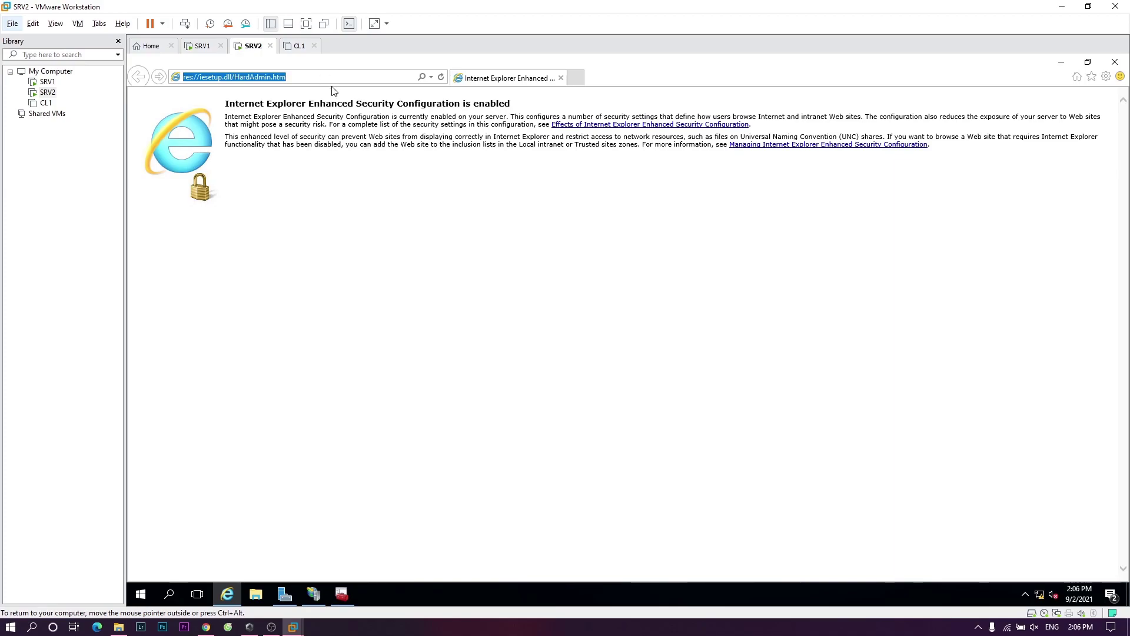
type("htt")
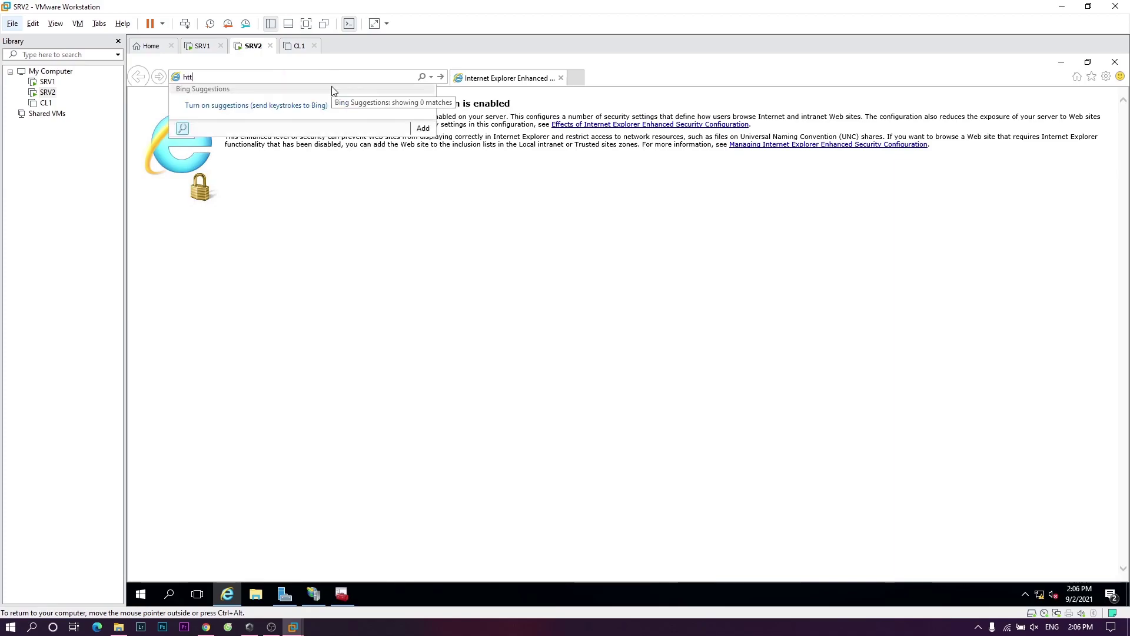
type("ps://")
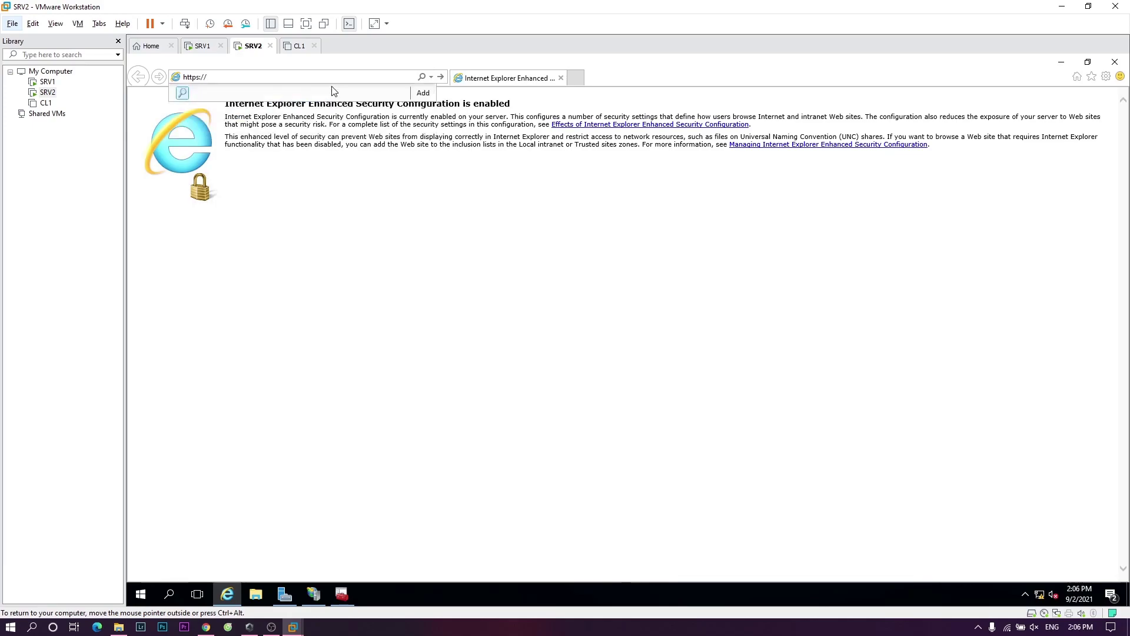
type("qtm.net")
key("Return")
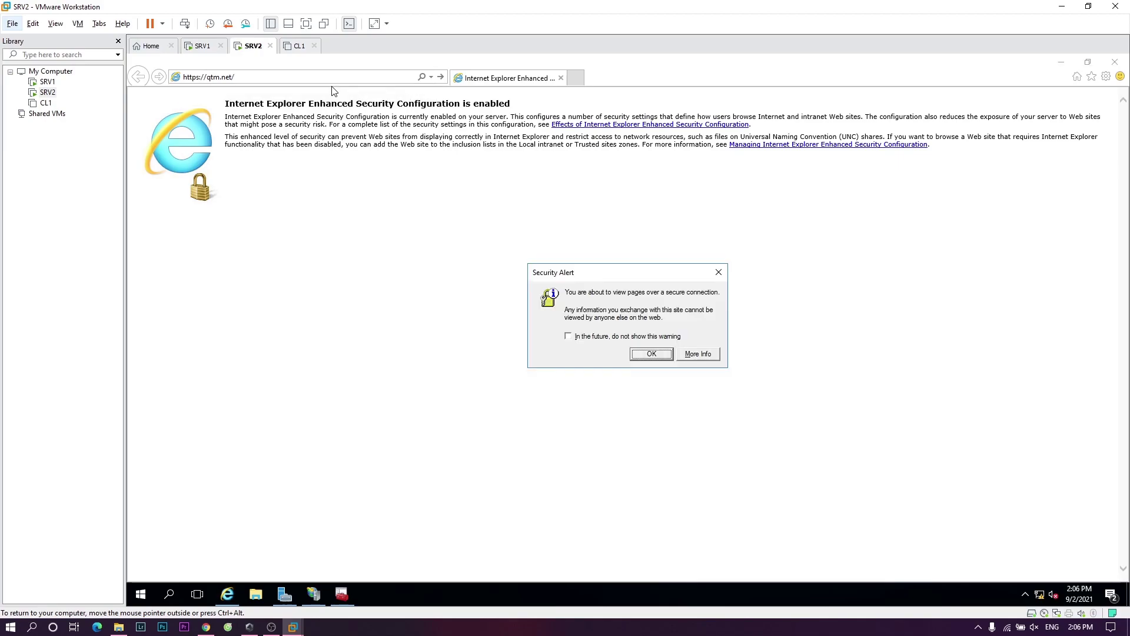
left_click(647, 354)
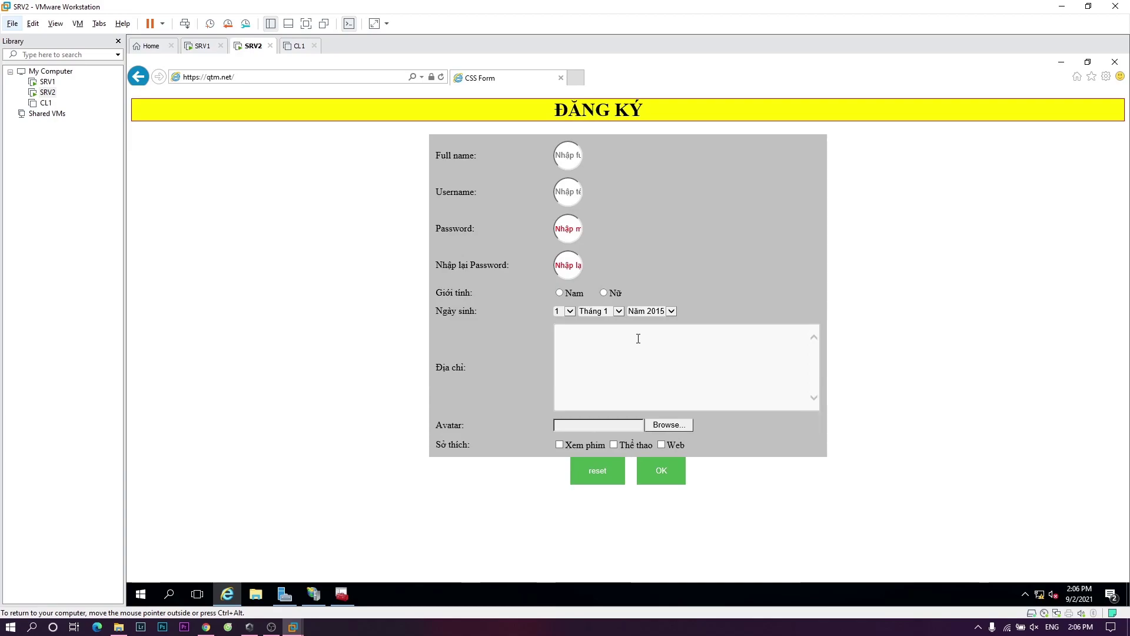
left_click(432, 76)
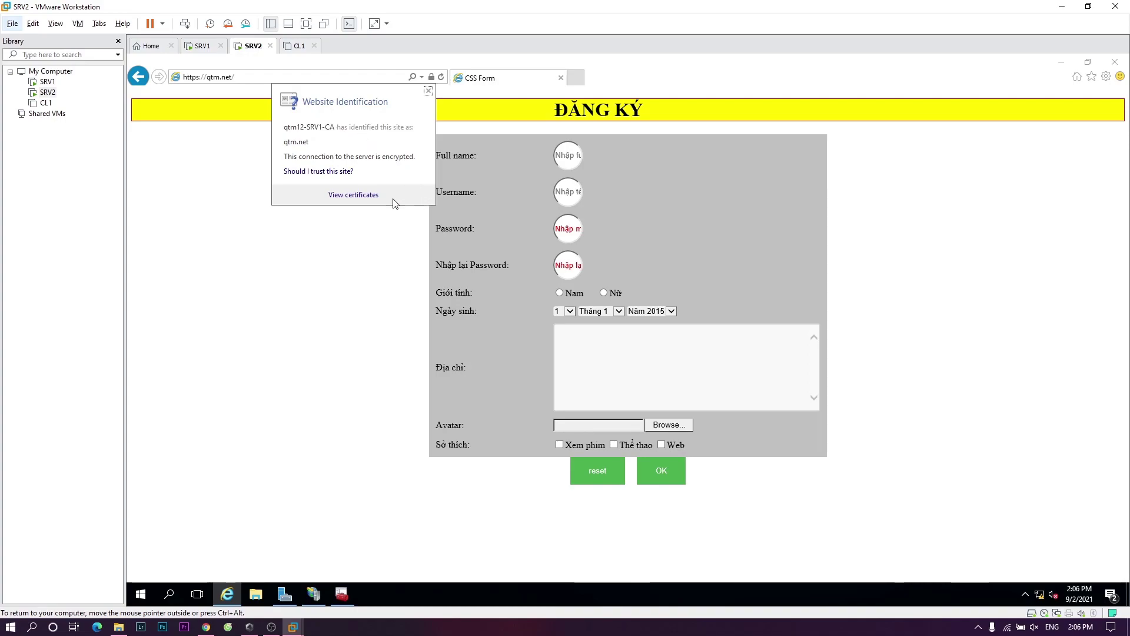
left_click(487, 124)
left_click(560, 156)
left_click(570, 199)
left_click(568, 231)
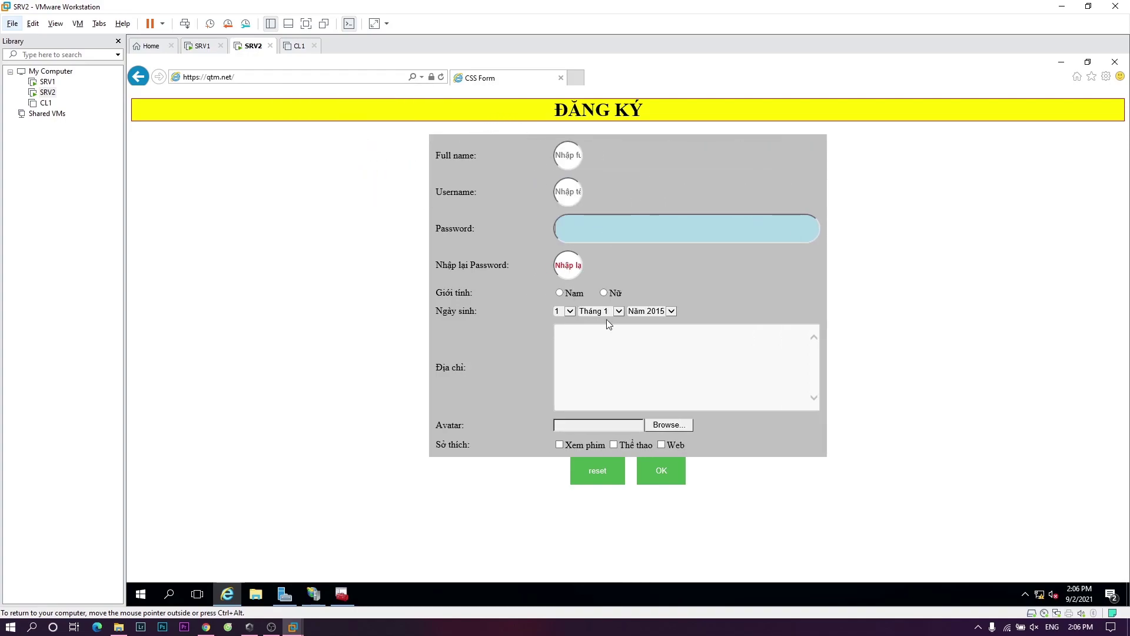
left_click(658, 315)
left_click(659, 314)
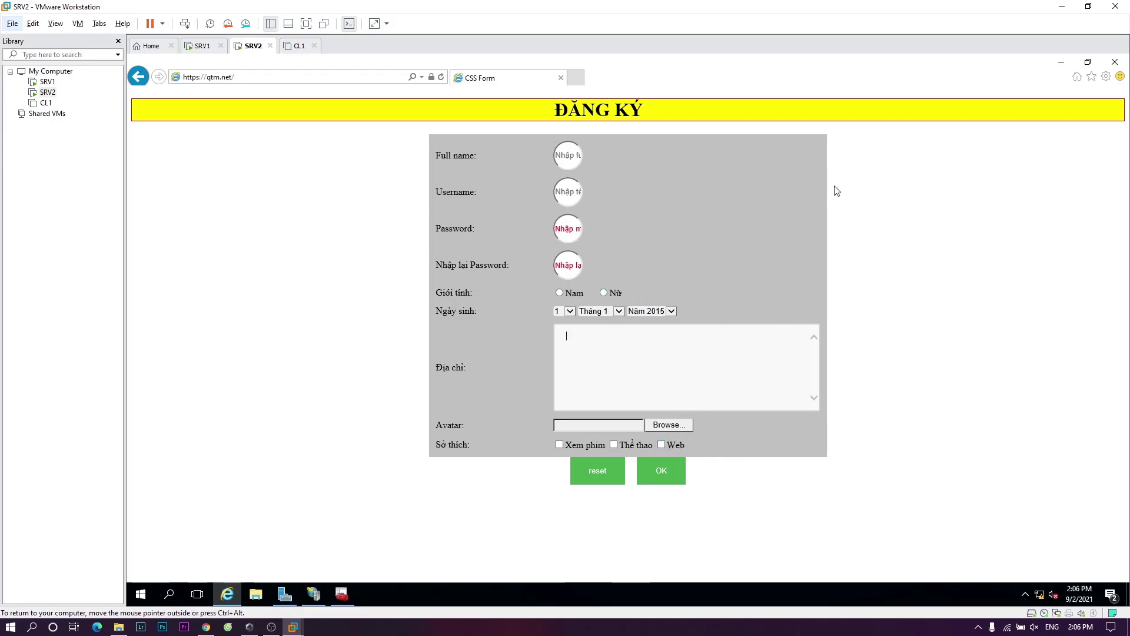
left_click(1114, 61)
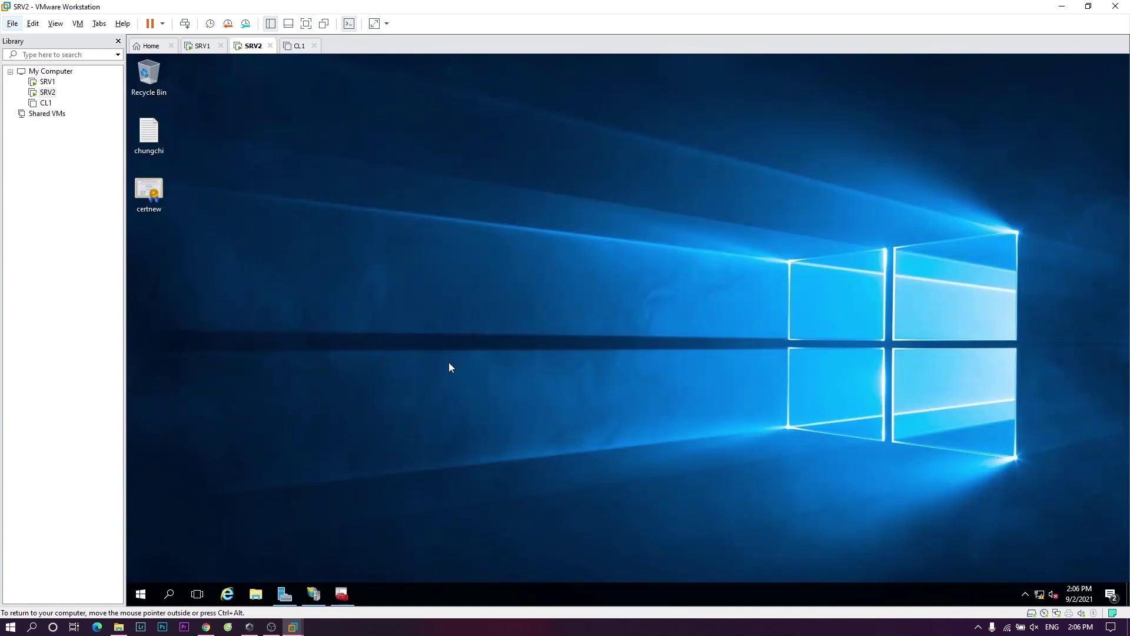